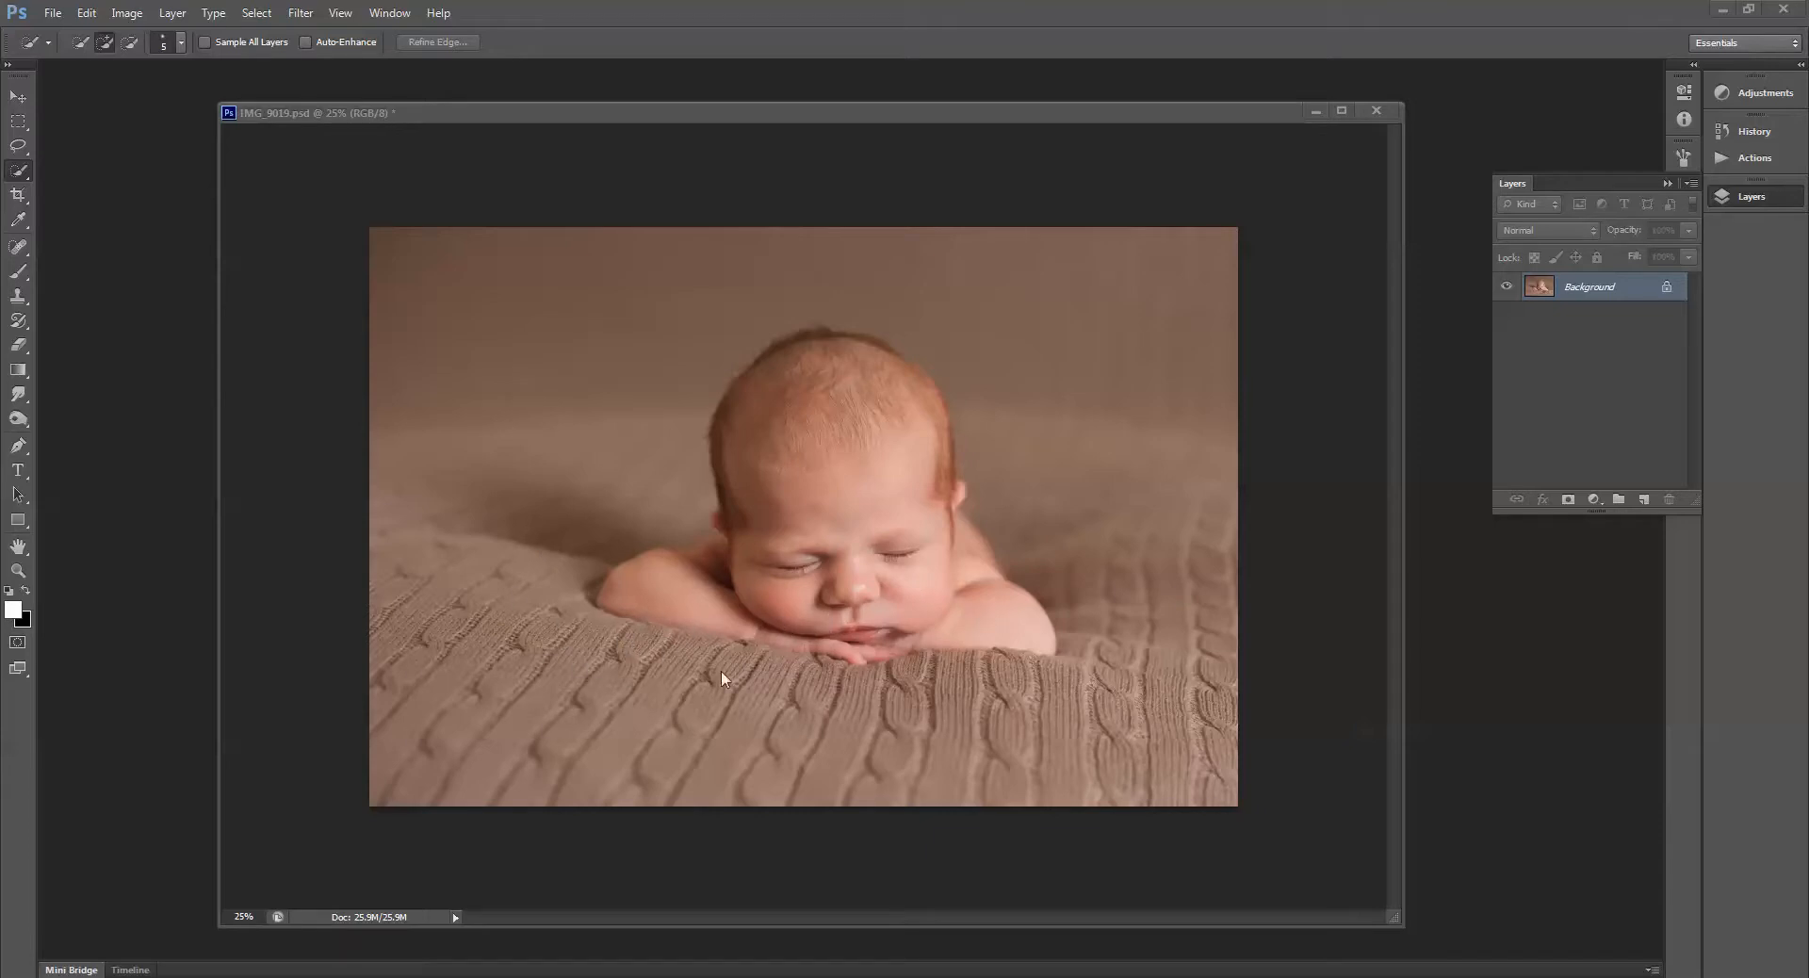
# Rotate the photo slightly clockwise with the Crop tool, extend the crop frame beyond the image edges, and apply the crop.
pyautogui.click(18, 196)
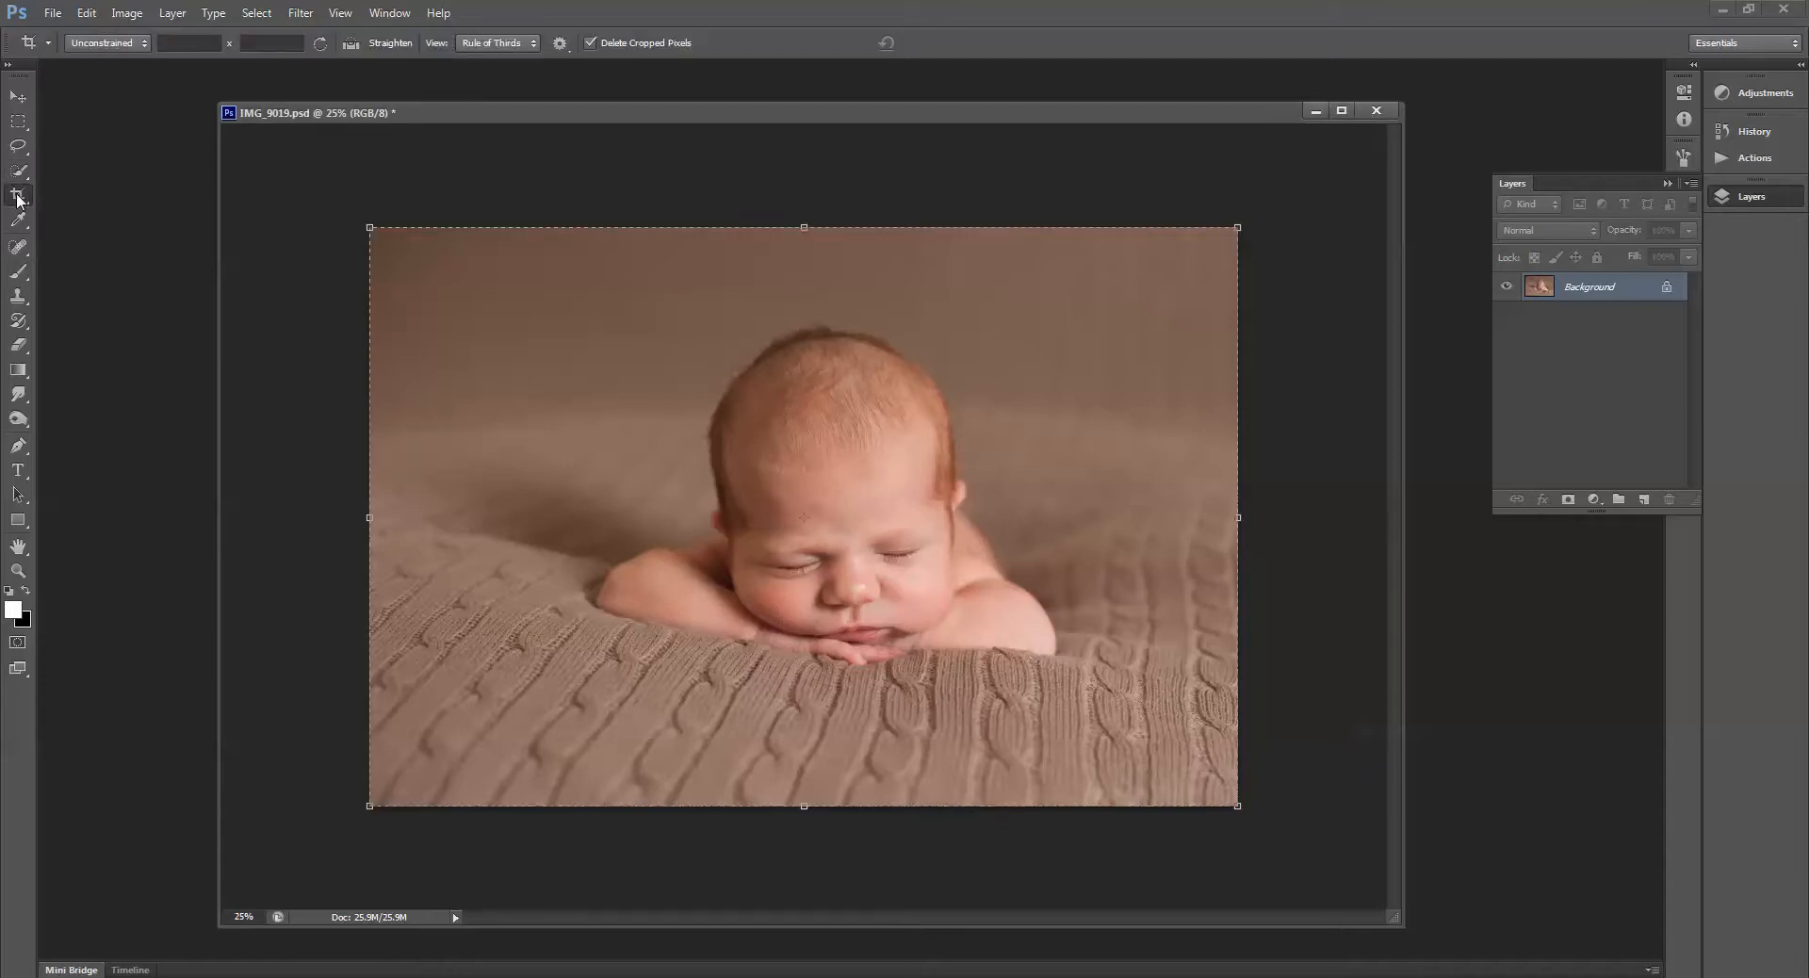
pyautogui.moveTo(739, 454); pyautogui.dragTo(850, 499)
pyautogui.moveTo(1353, 794)
pyautogui.mouseDown()
pyautogui.moveTo(1341, 838)
pyautogui.moveTo(1354, 763)
pyautogui.moveTo(1365, 778)
pyautogui.mouseUp()
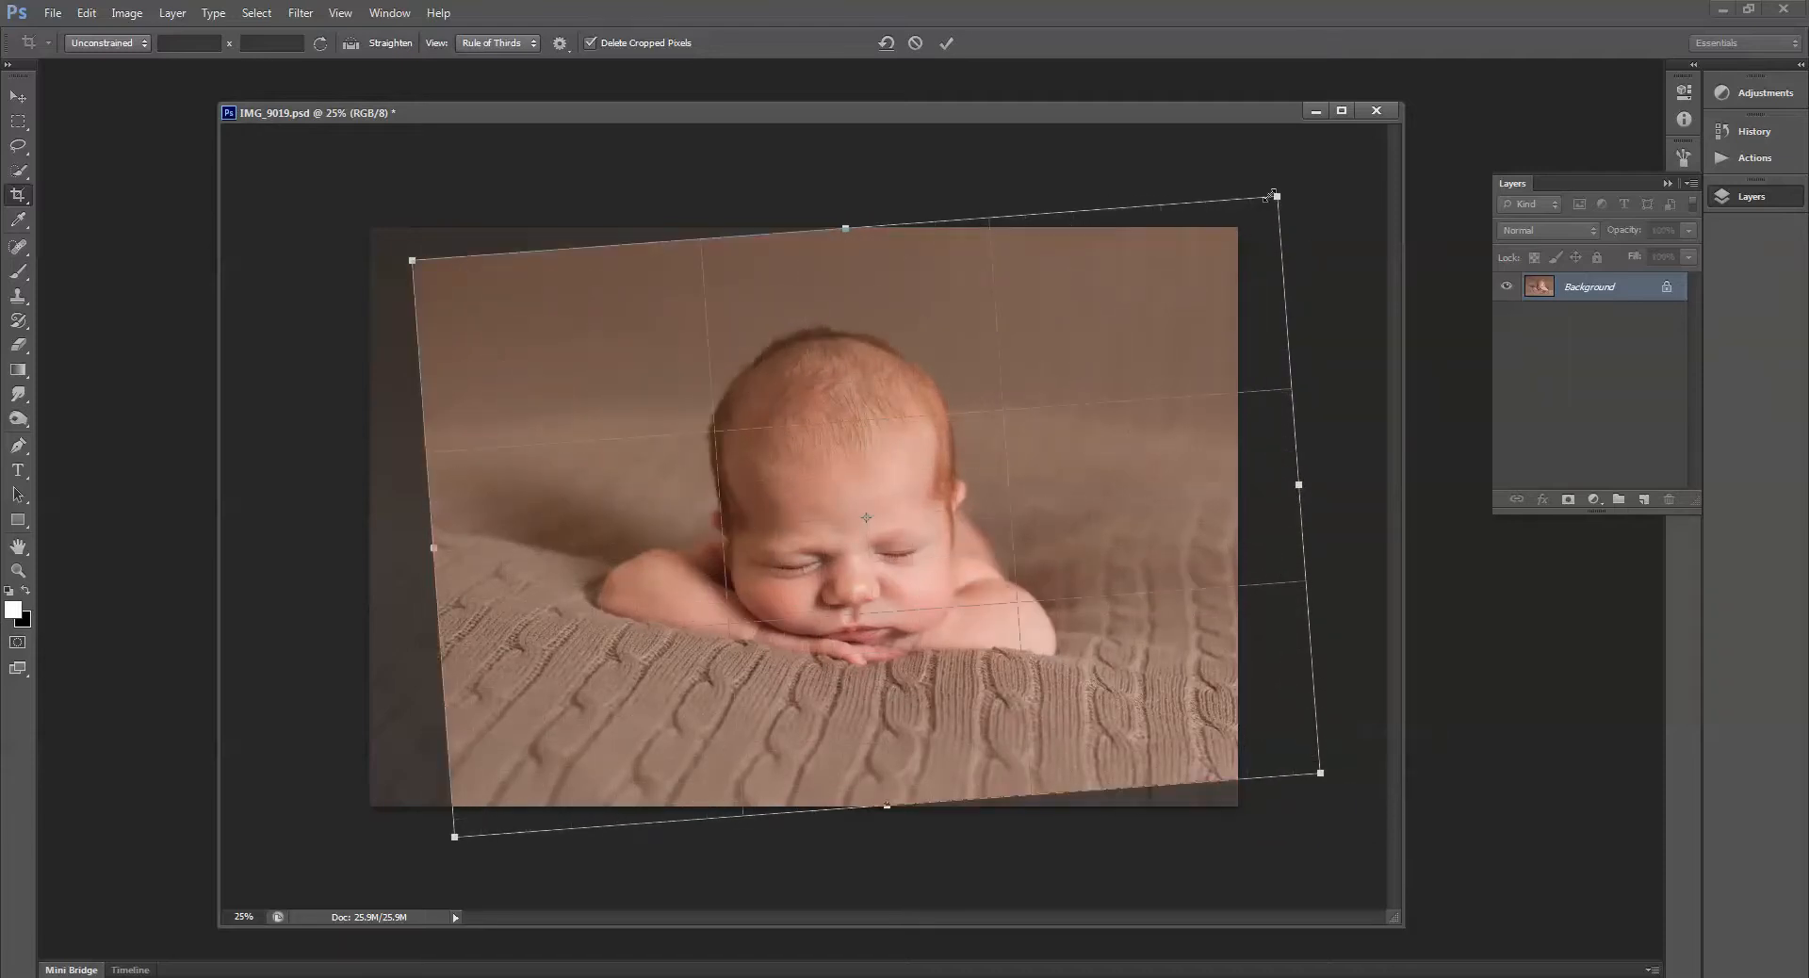
pyautogui.moveTo(1280, 193); pyautogui.dragTo(1306, 173)
pyautogui.moveTo(1142, 251); pyautogui.dragTo(1127, 256)
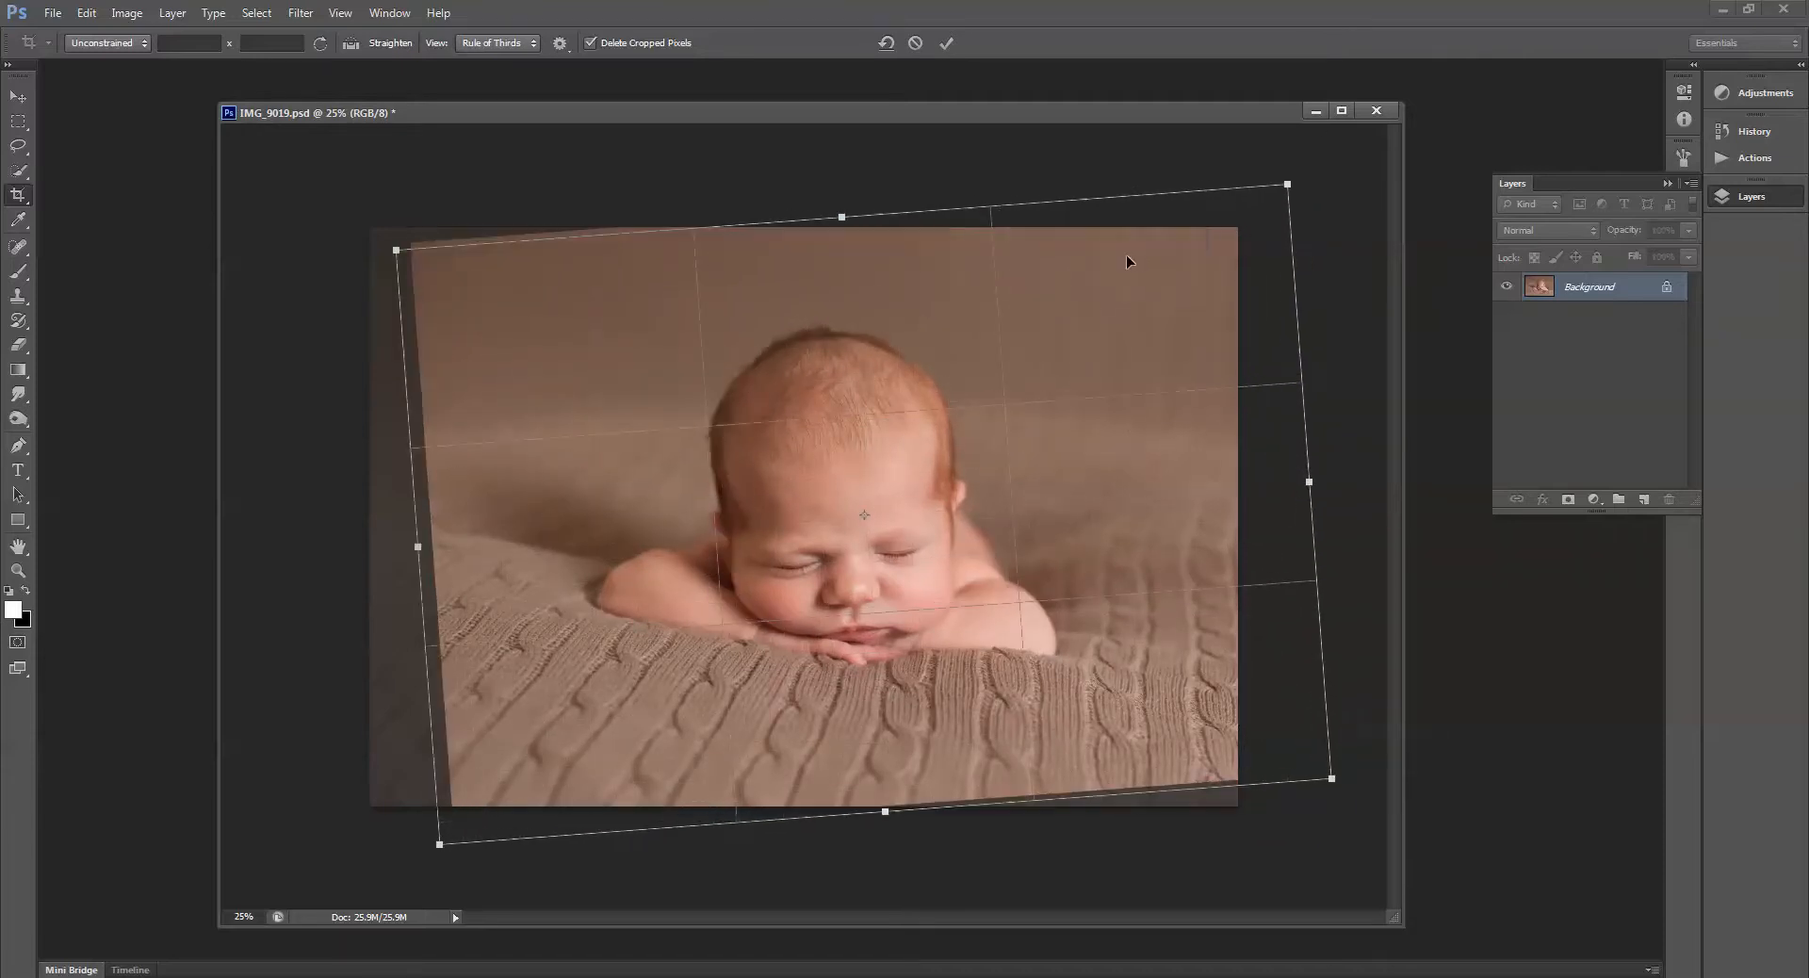
pyautogui.moveTo(1289, 184); pyautogui.dragTo(1293, 180)
pyautogui.moveTo(1146, 307); pyautogui.dragTo(1112, 313)
pyautogui.press('Return')
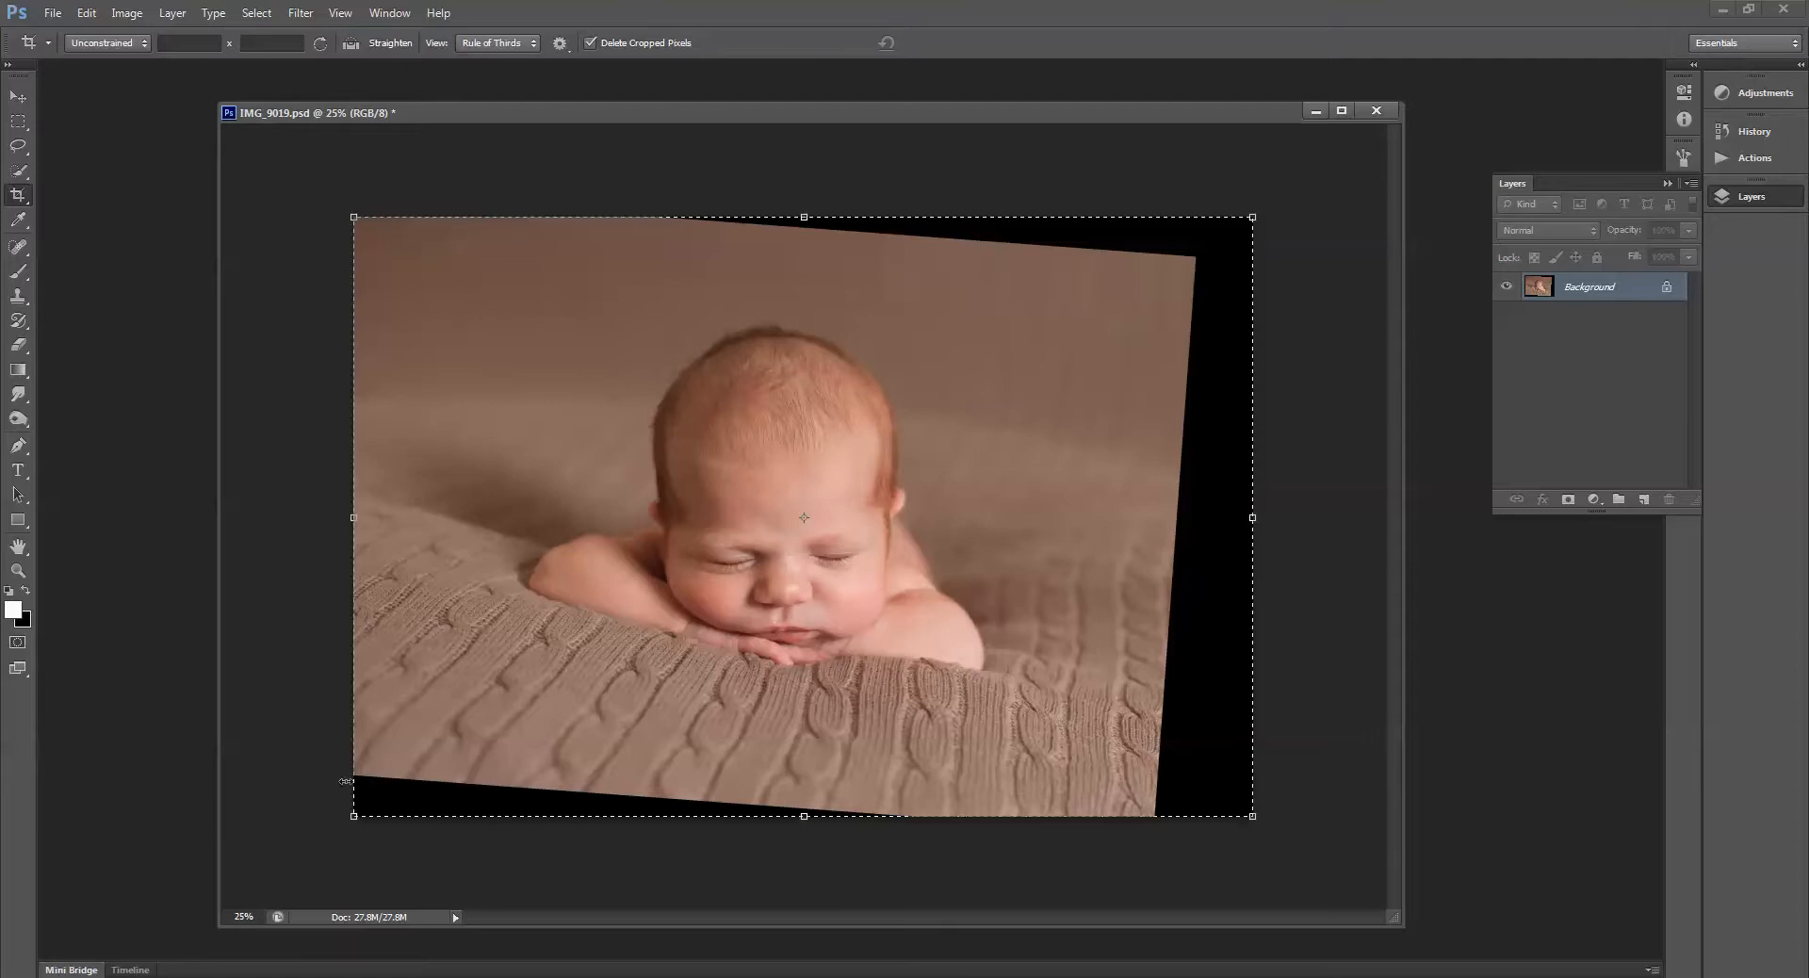
# Lasso the blanket area below the baby, including the empty lower-left corner, and copy it to a new layer.
pyautogui.click(18, 146)
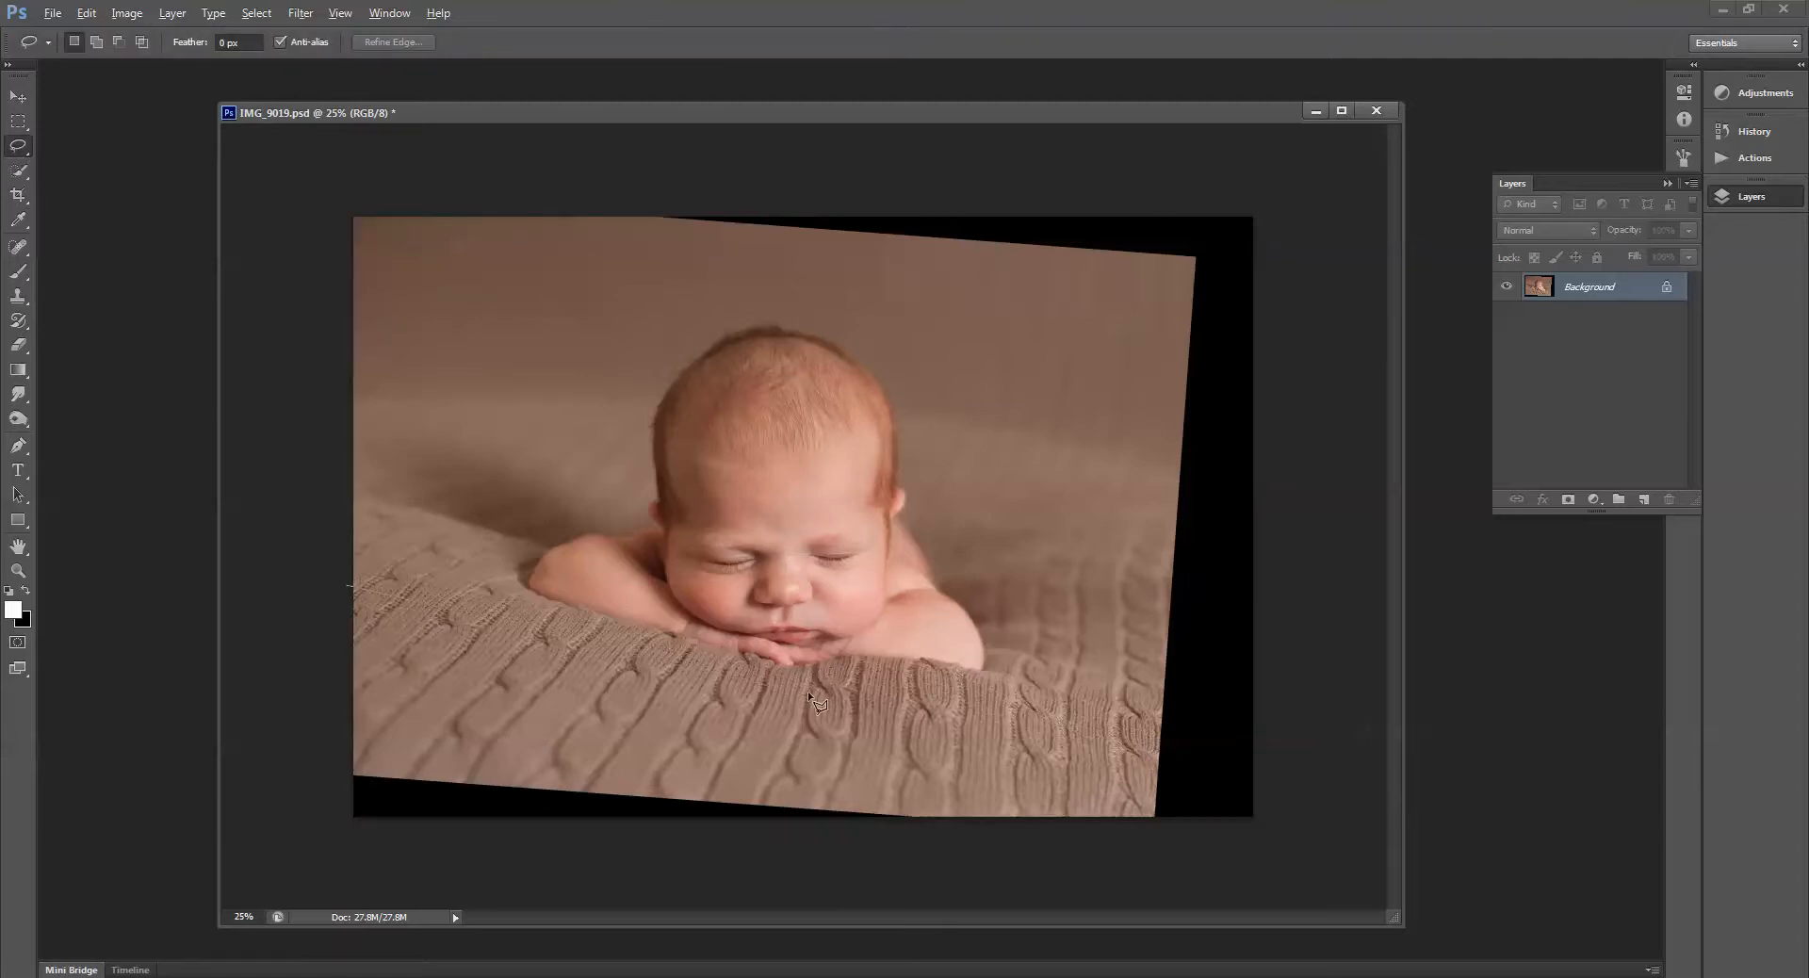
pyautogui.moveTo(1168, 720)
pyautogui.mouseDown()
pyautogui.moveTo(1147, 833)
pyautogui.moveTo(384, 848)
pyautogui.moveTo(286, 633)
pyautogui.moveTo(346, 586)
pyautogui.mouseUp()
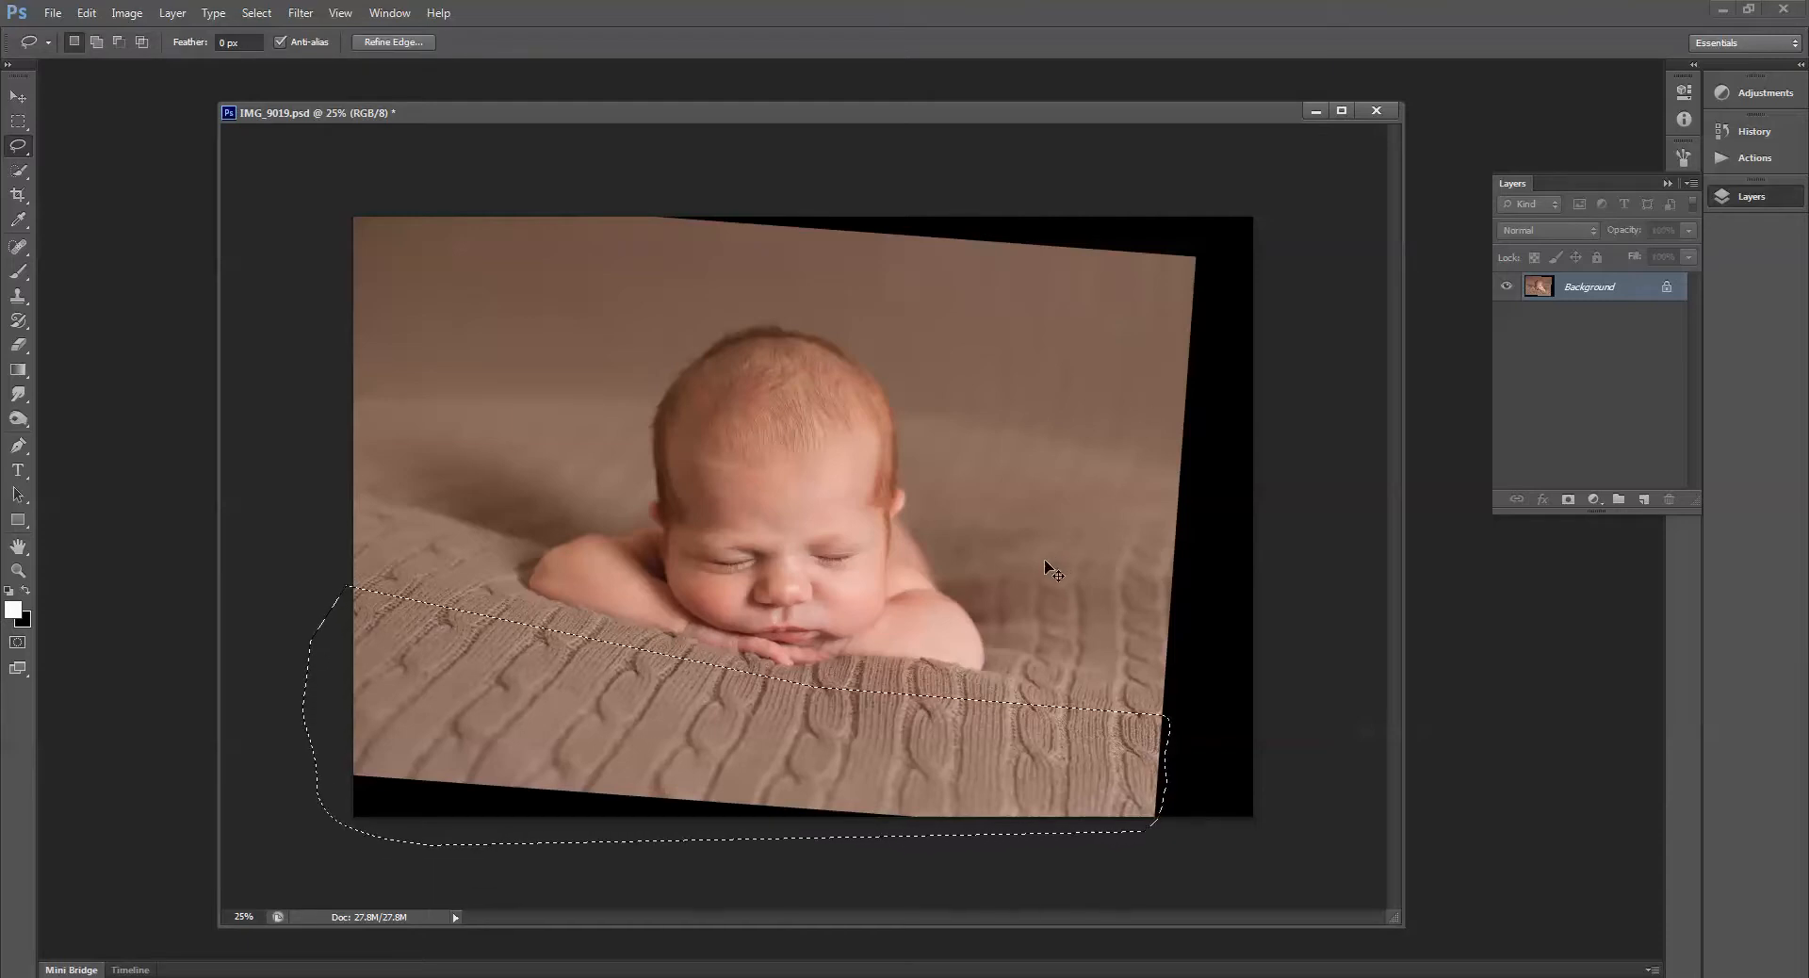
pyautogui.hotkey('ctrl', 'j')
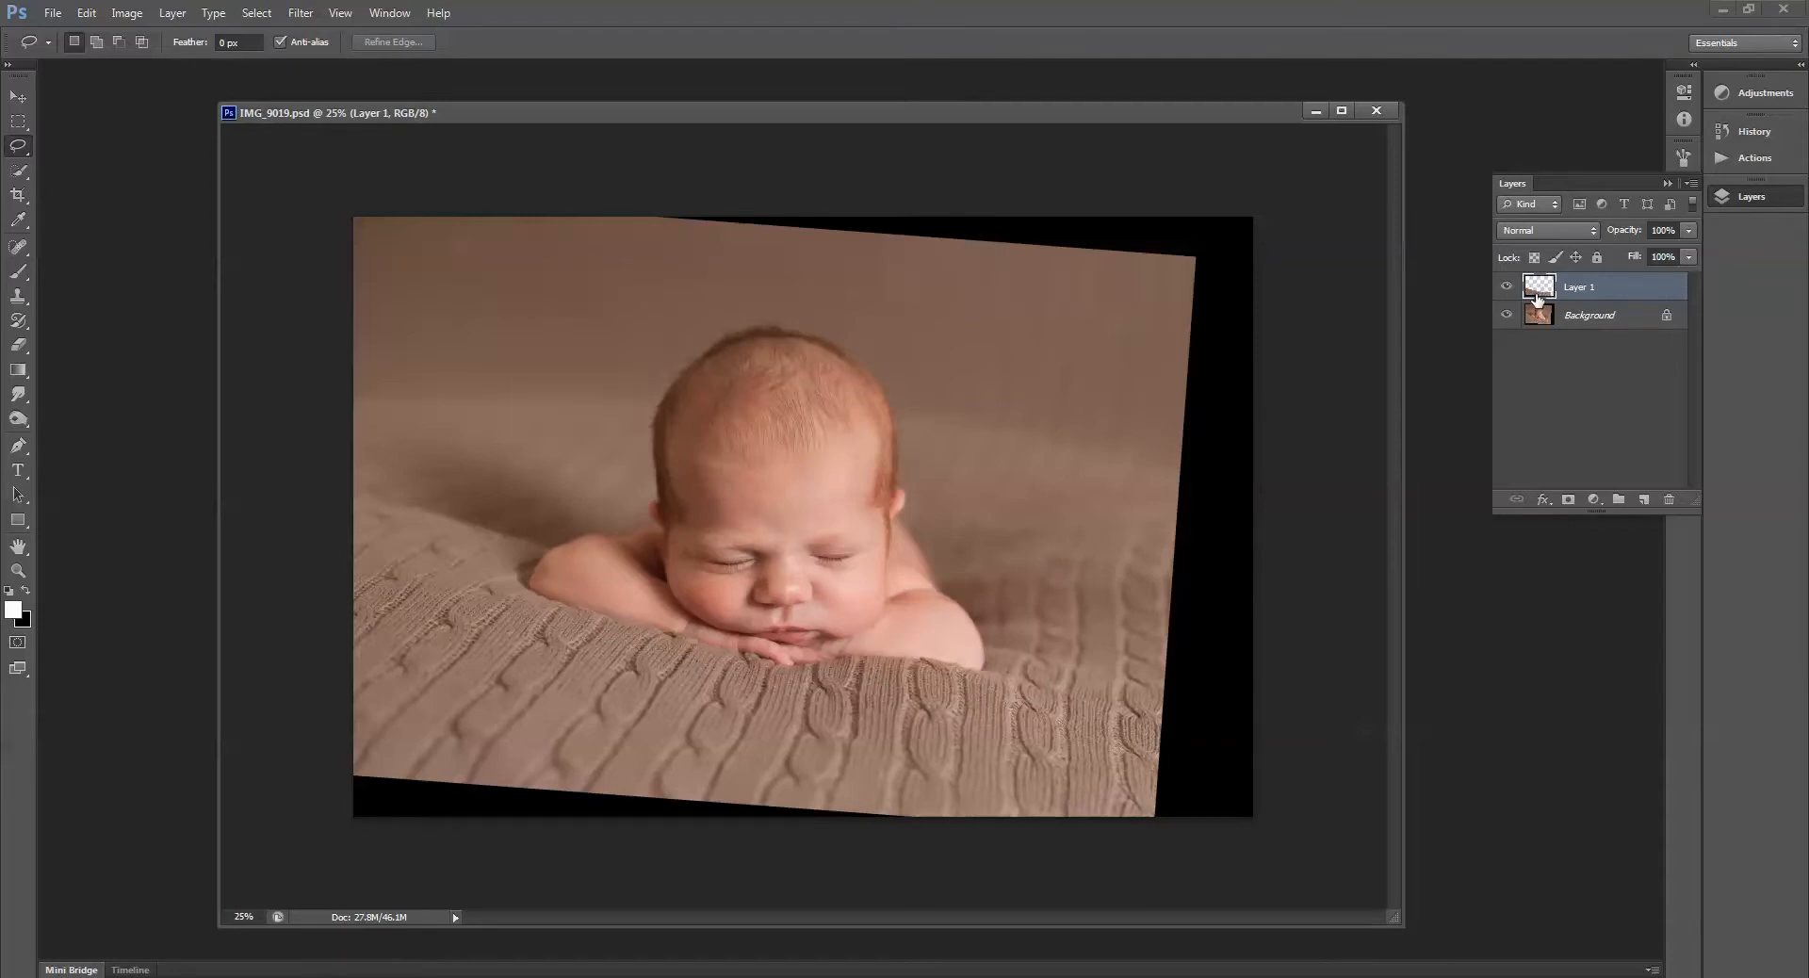
# Warp the copied blanket layer down over the black strip along the image's lower edge, then flatten the image.
pyautogui.click(85, 14)
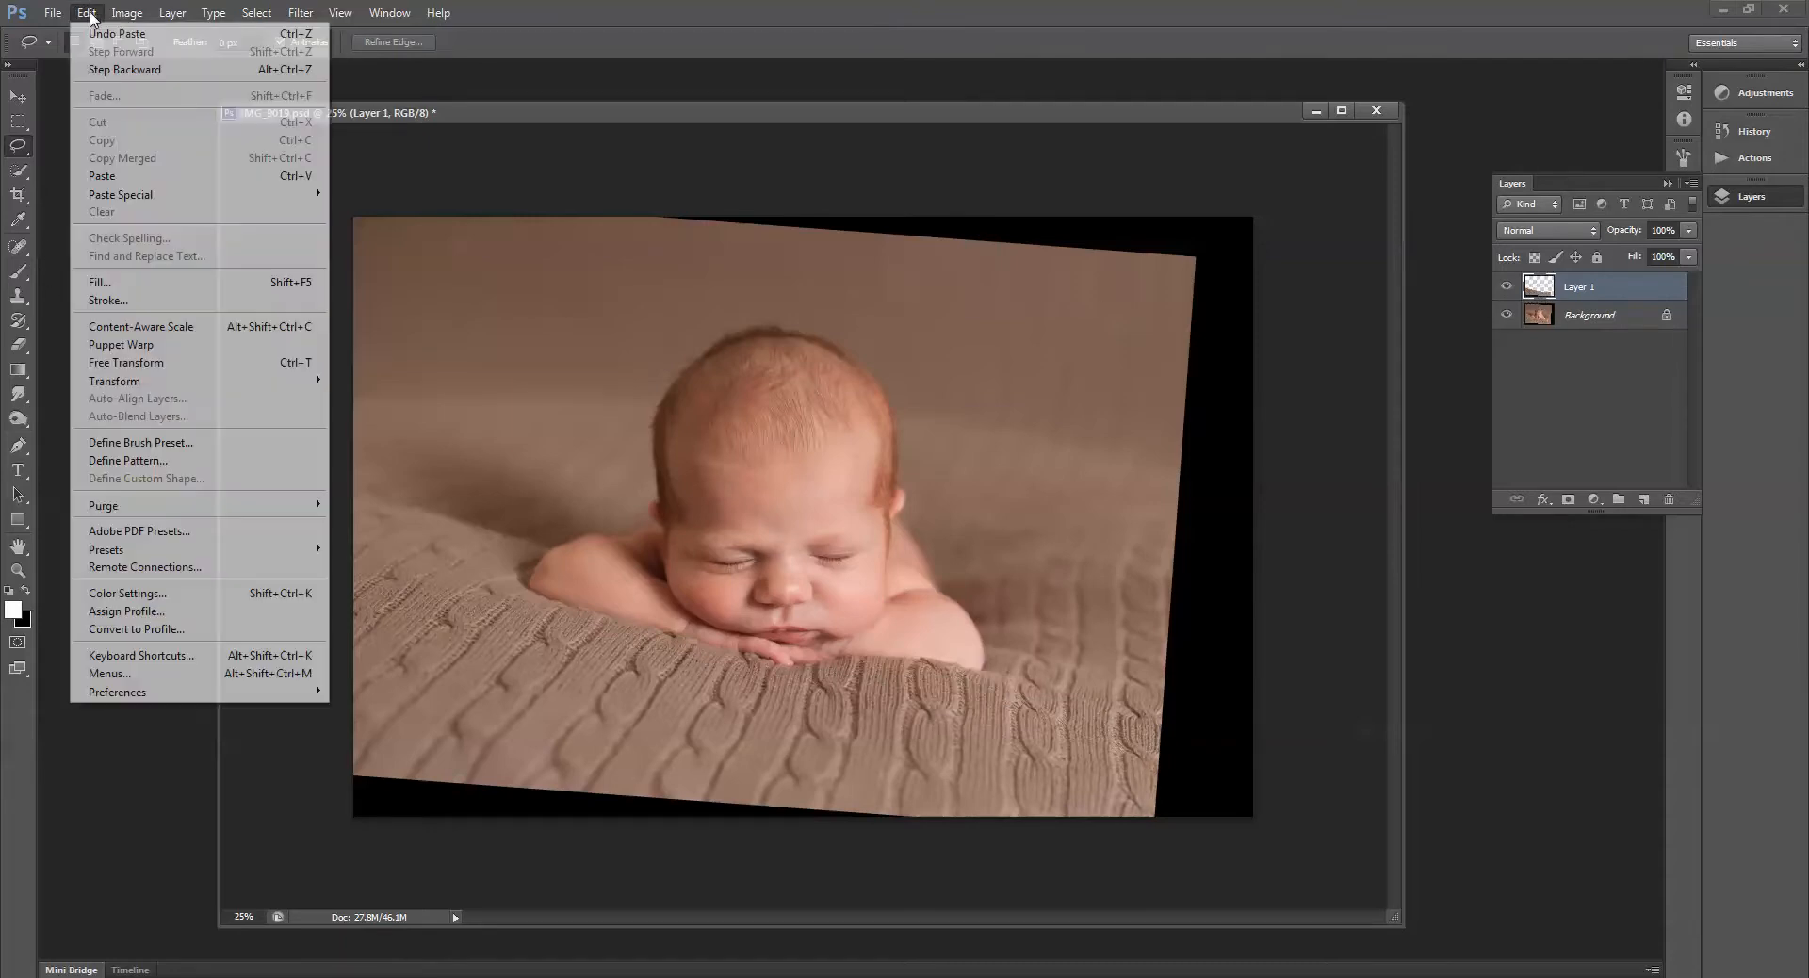
pyautogui.moveTo(155, 384)
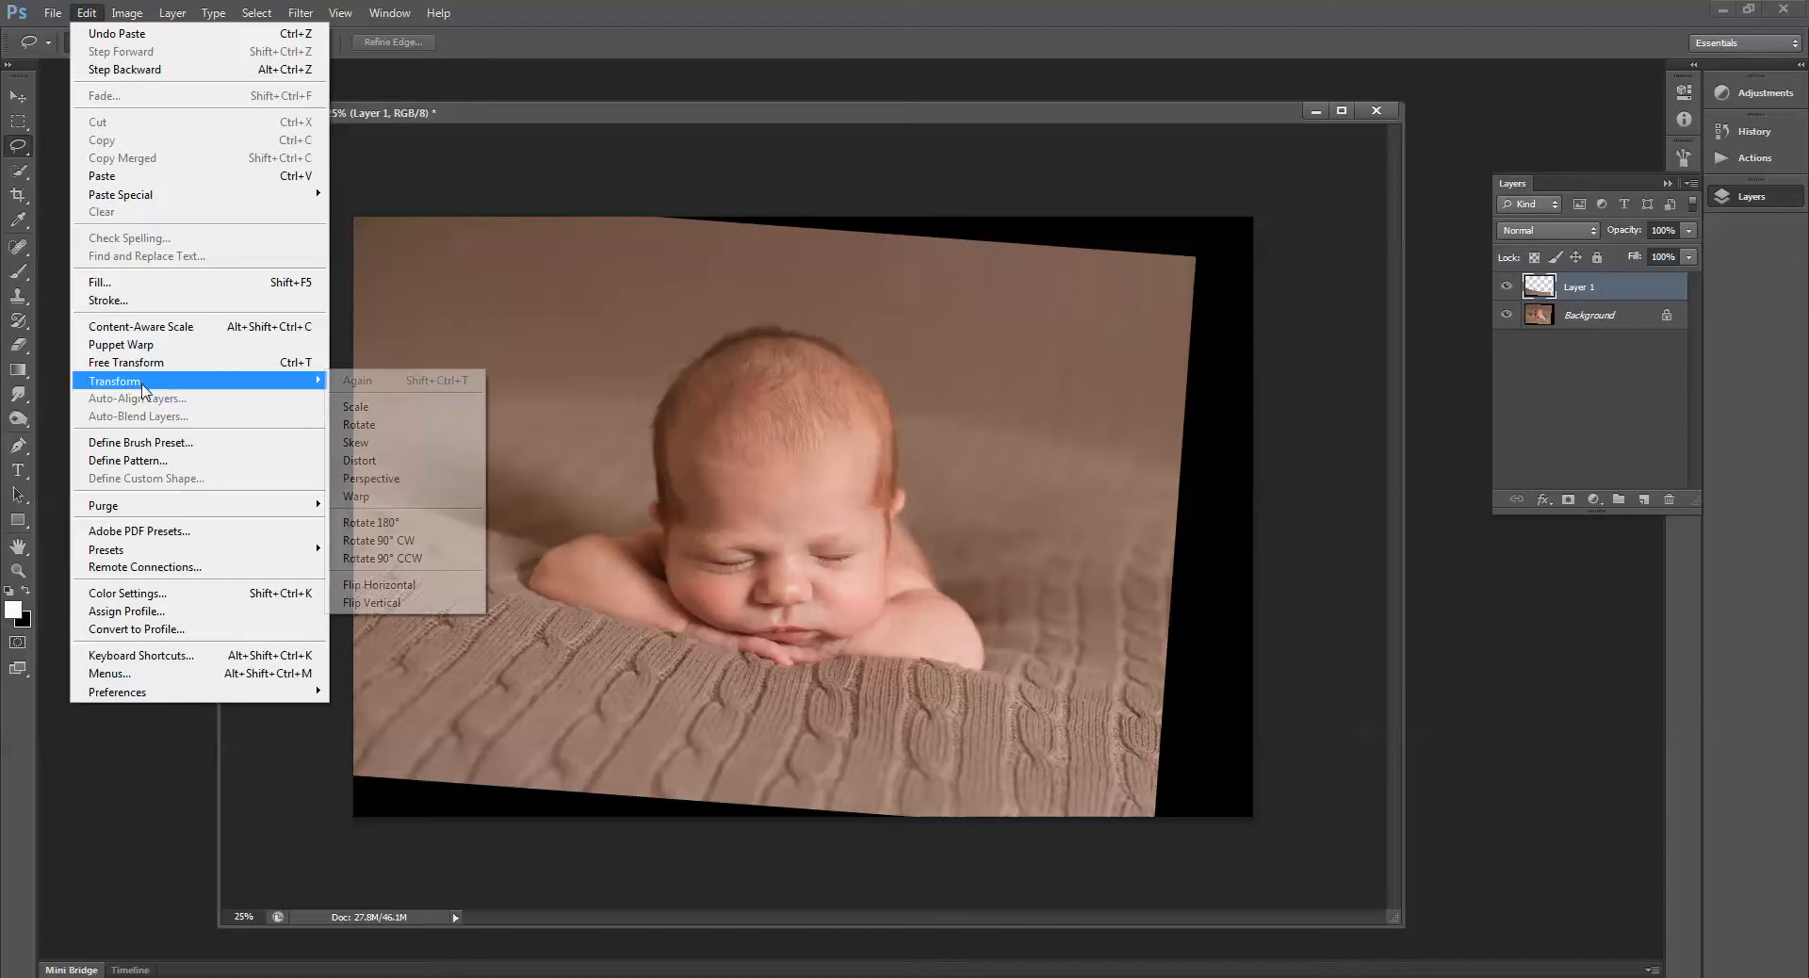
pyautogui.click(358, 497)
pyautogui.moveTo(353, 818); pyautogui.dragTo(339, 903)
pyautogui.moveTo(626, 819); pyautogui.dragTo(622, 842)
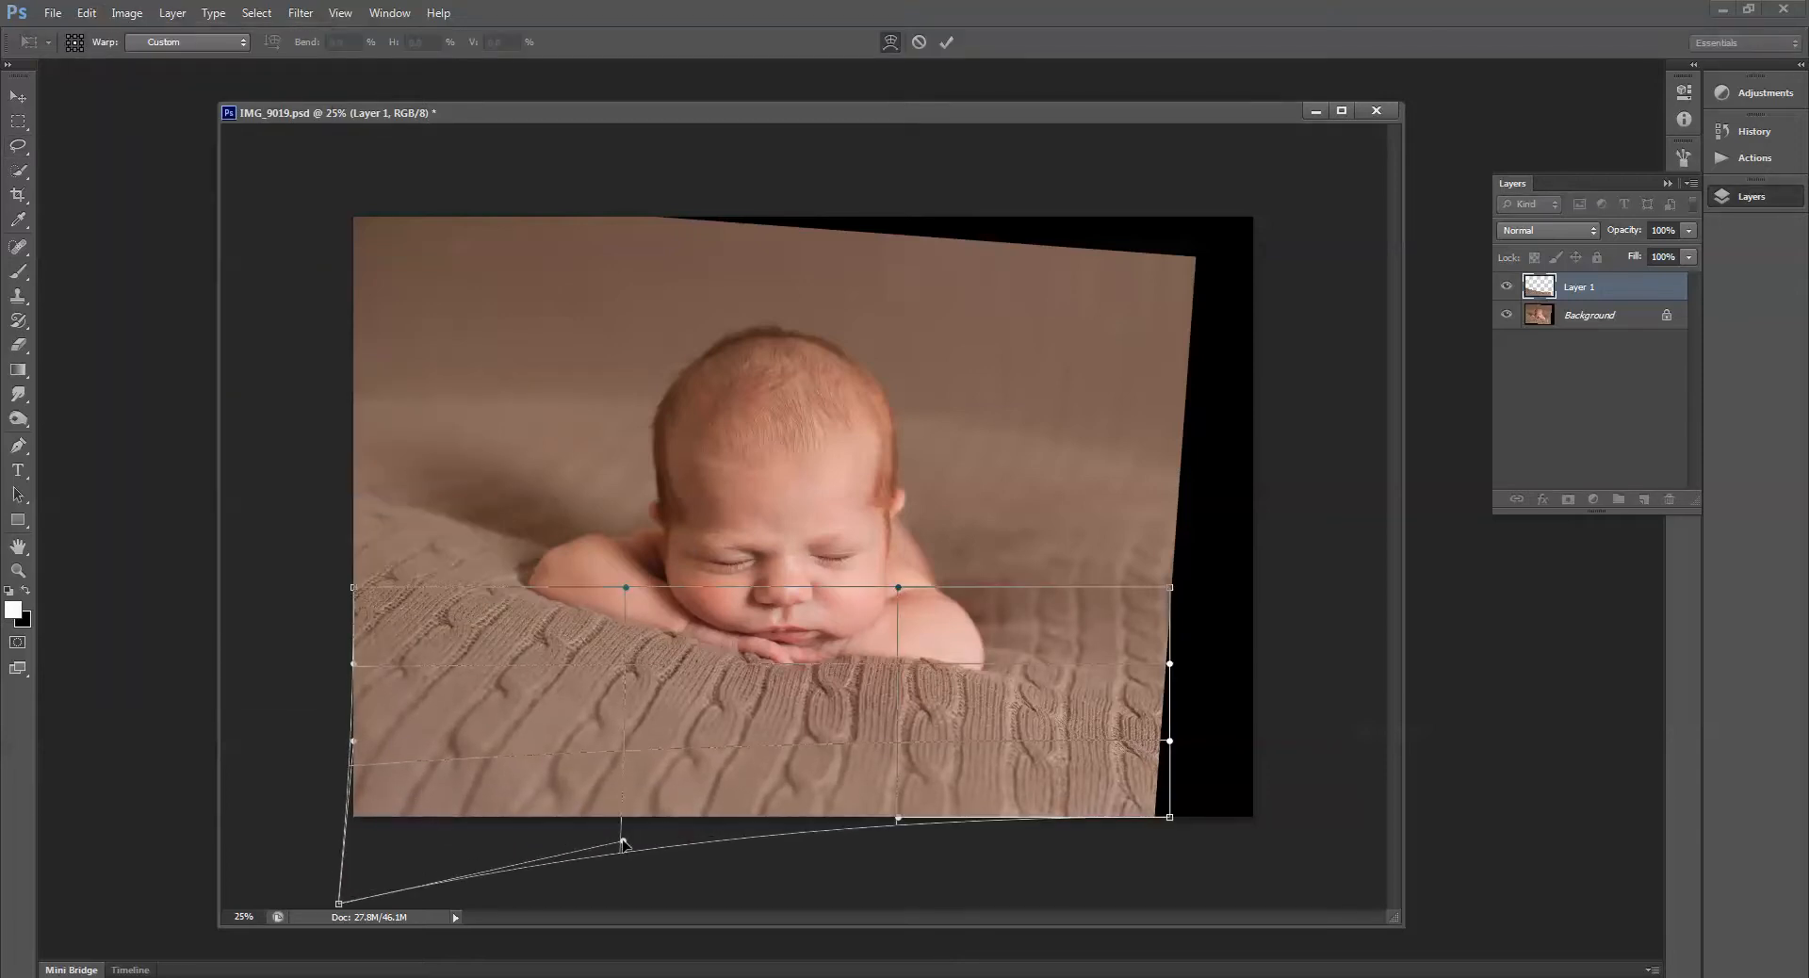
pyautogui.moveTo(354, 744); pyautogui.dragTo(347, 761)
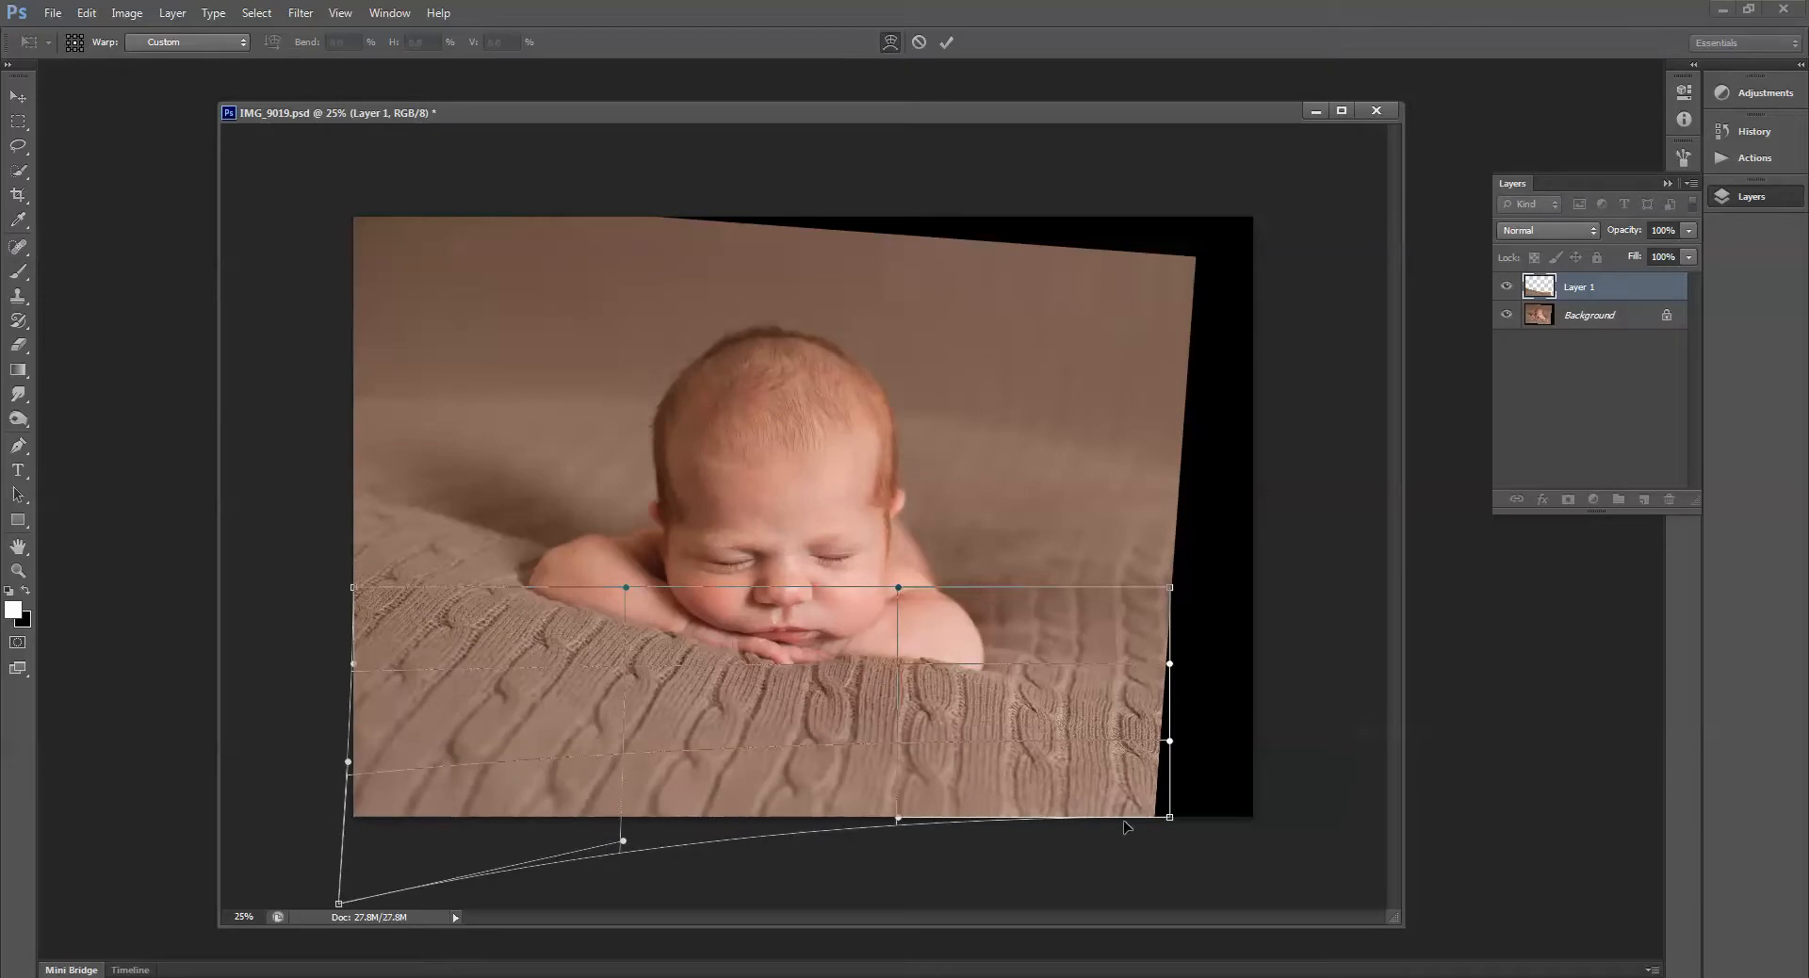
pyautogui.press('s')
pyautogui.click(841, 376)
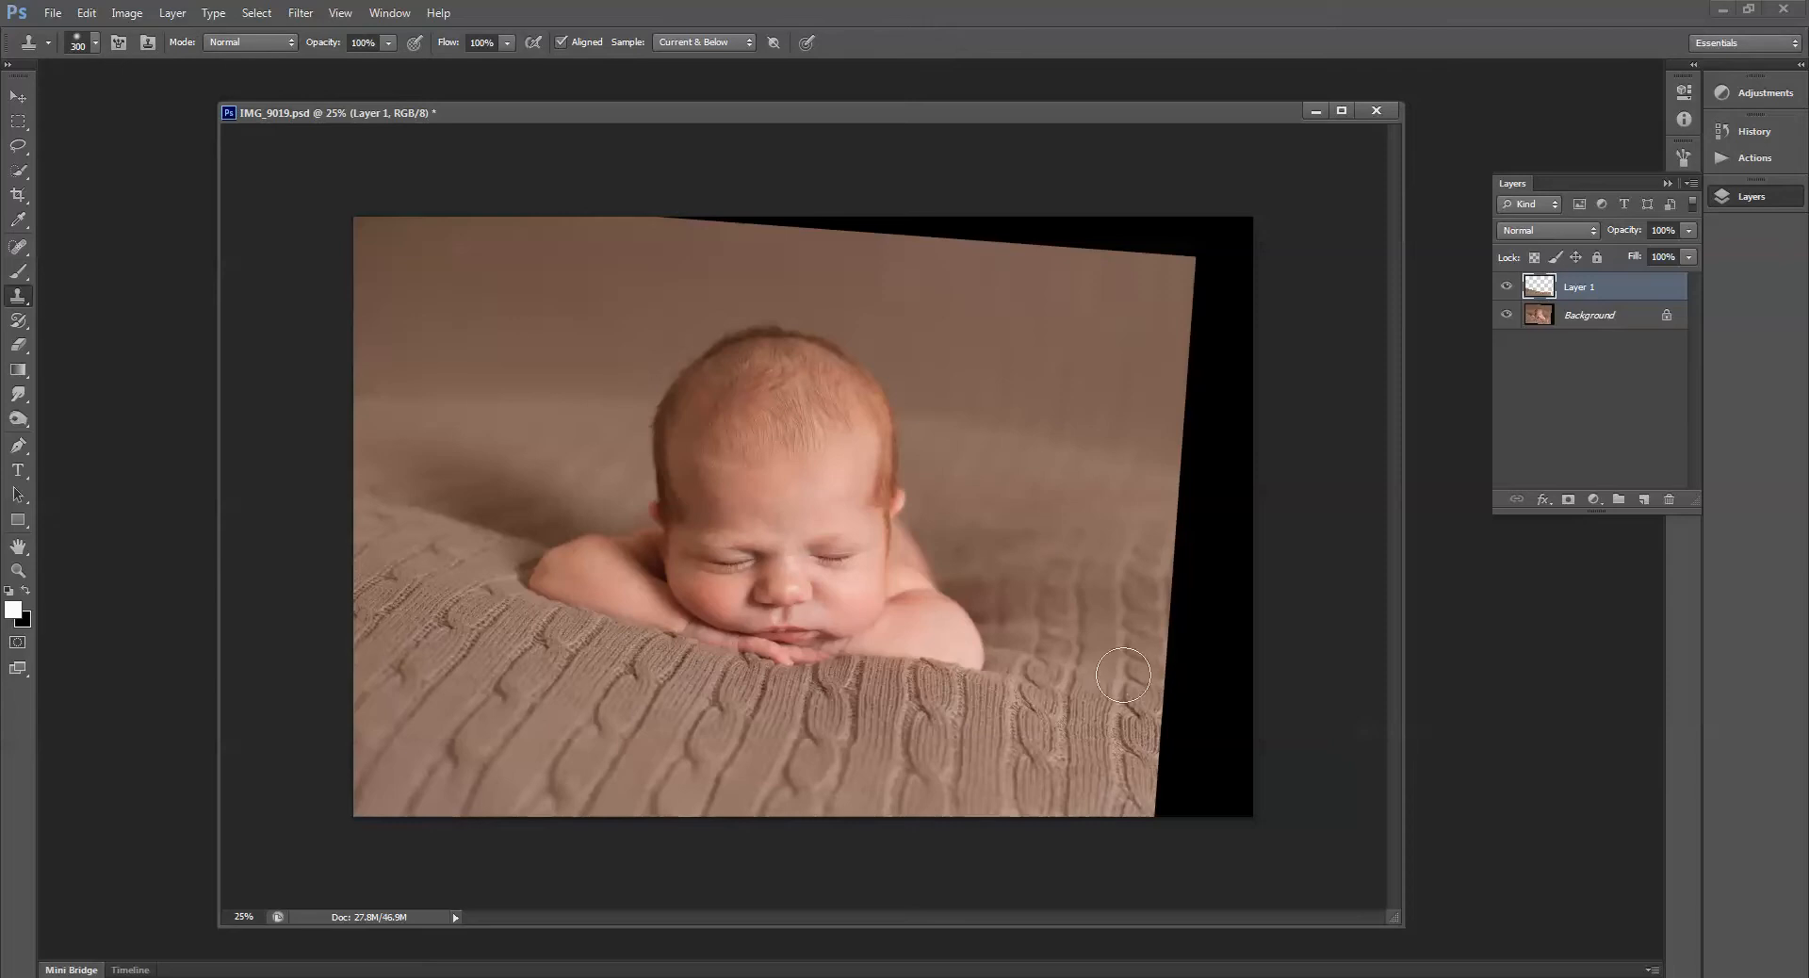
pyautogui.click(1691, 183)
pyautogui.click(1627, 546)
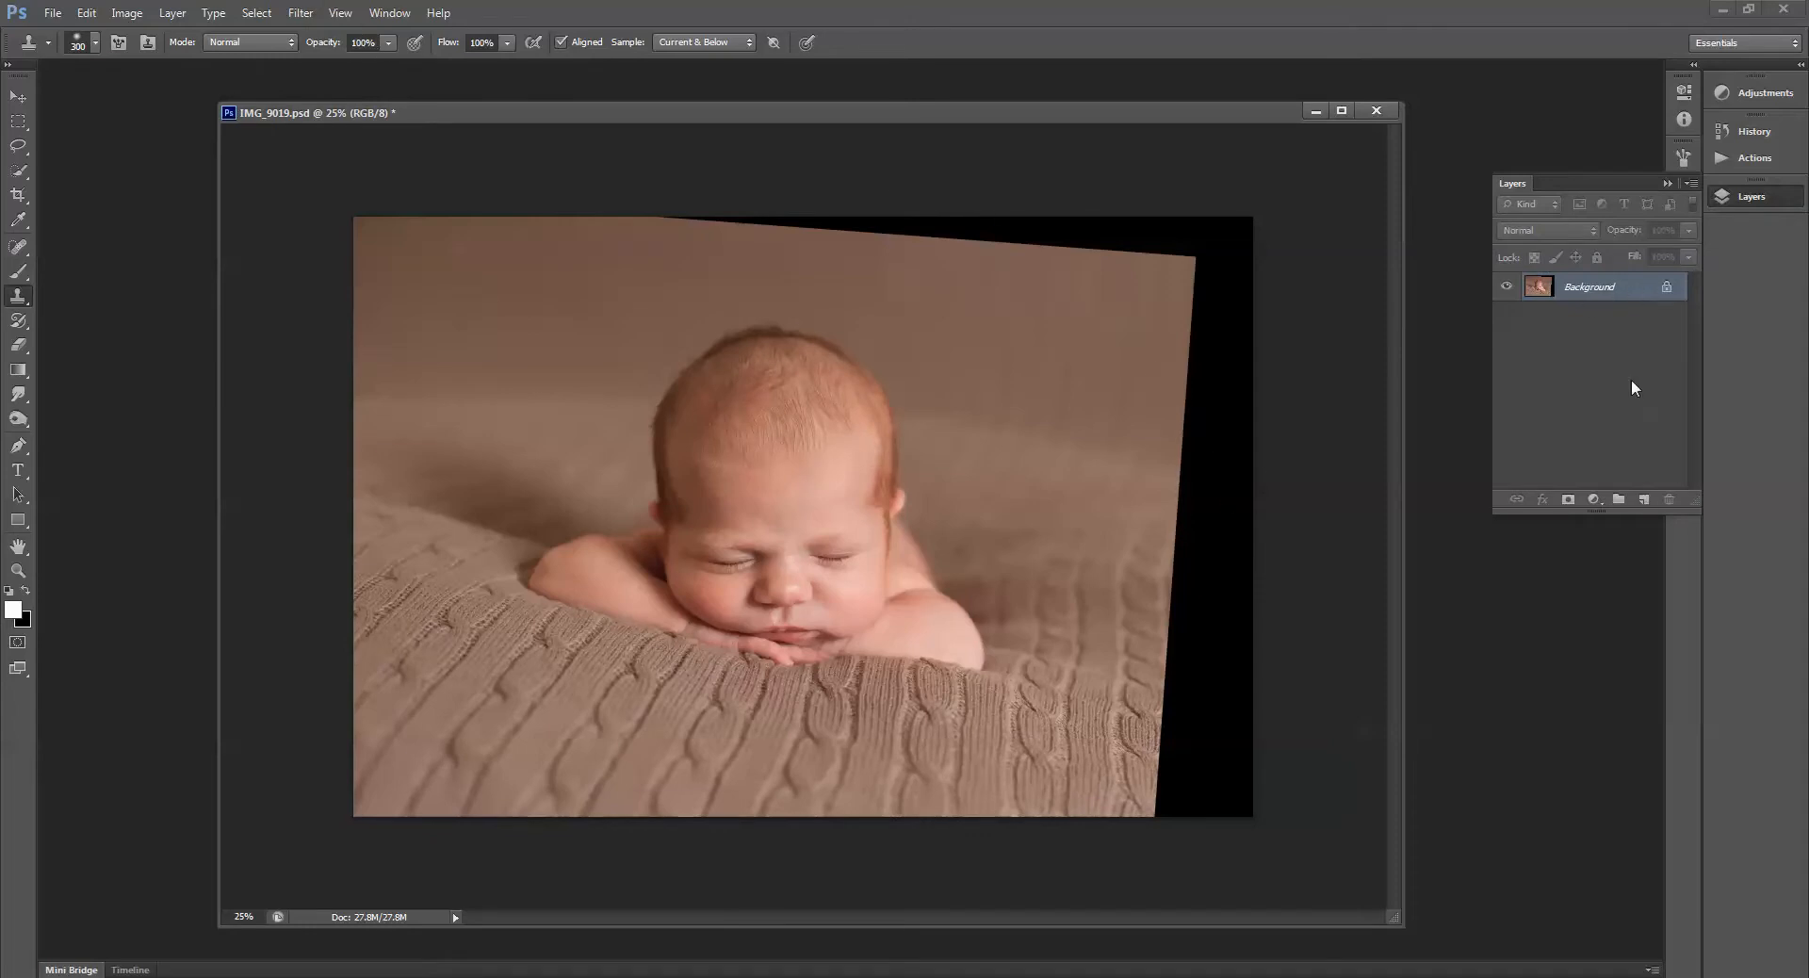
# Add a new layer and clone the nearby blanket and backdrop over the black strip along the image's right edge.
pyautogui.click(1644, 500)
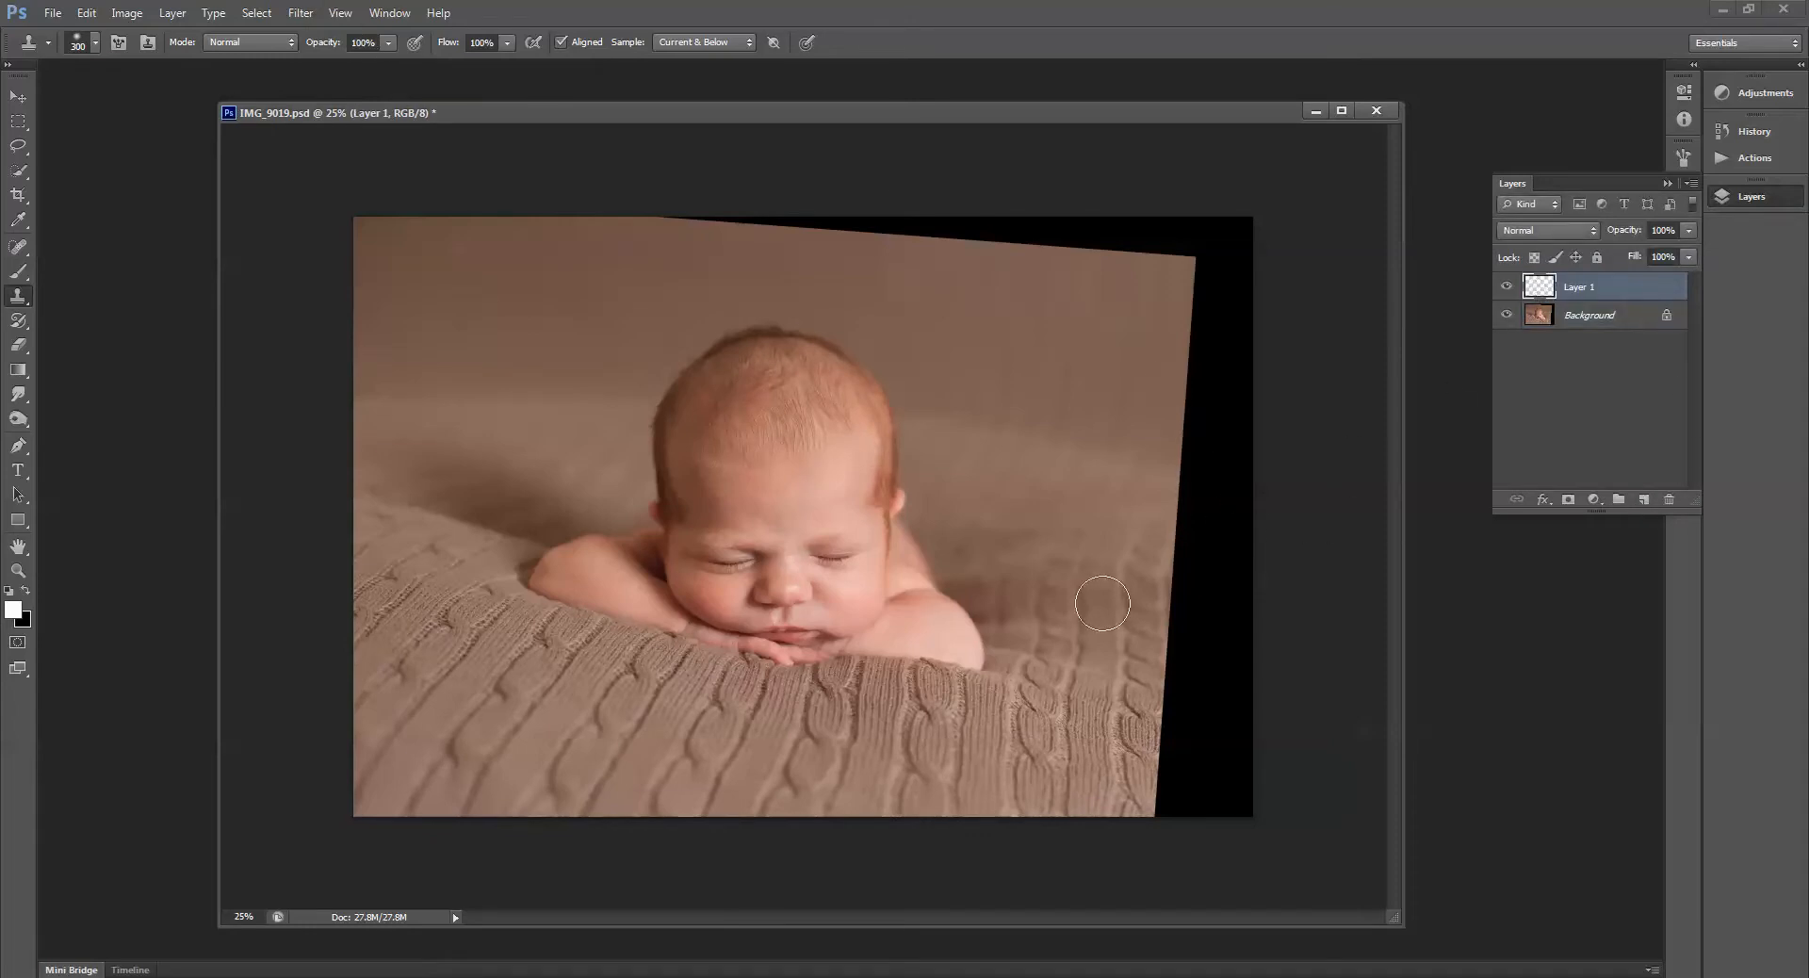
pyautogui.keyDown('alt'); pyautogui.click(1054, 654); pyautogui.keyUp('alt')
pyautogui.moveTo(1139, 667)
pyautogui.mouseDown()
pyautogui.moveTo(1142, 819)
pyautogui.moveTo(1128, 639)
pyautogui.moveTo(1124, 798)
pyautogui.moveTo(1126, 685)
pyautogui.moveTo(1124, 744)
pyautogui.mouseUp()
pyautogui.keyDown('alt'); pyautogui.click(1034, 810); pyautogui.keyUp('alt')
pyautogui.moveTo(1144, 815)
pyautogui.mouseDown()
pyautogui.moveTo(1129, 624)
pyautogui.moveTo(1151, 544)
pyautogui.moveTo(1142, 593)
pyautogui.moveTo(1160, 613)
pyautogui.moveTo(1166, 575)
pyautogui.moveTo(1194, 785)
pyautogui.moveTo(1159, 795)
pyautogui.moveTo(1256, 810)
pyautogui.moveTo(1289, 768)
pyautogui.moveTo(1237, 721)
pyautogui.moveTo(1245, 543)
pyautogui.moveTo(1209, 555)
pyautogui.moveTo(1208, 519)
pyautogui.moveTo(1186, 543)
pyautogui.moveTo(1221, 383)
pyautogui.moveTo(1233, 429)
pyautogui.moveTo(1233, 329)
pyautogui.moveTo(1187, 326)
pyautogui.moveTo(1205, 285)
pyautogui.moveTo(1241, 295)
pyautogui.moveTo(1195, 271)
pyautogui.mouseUp()
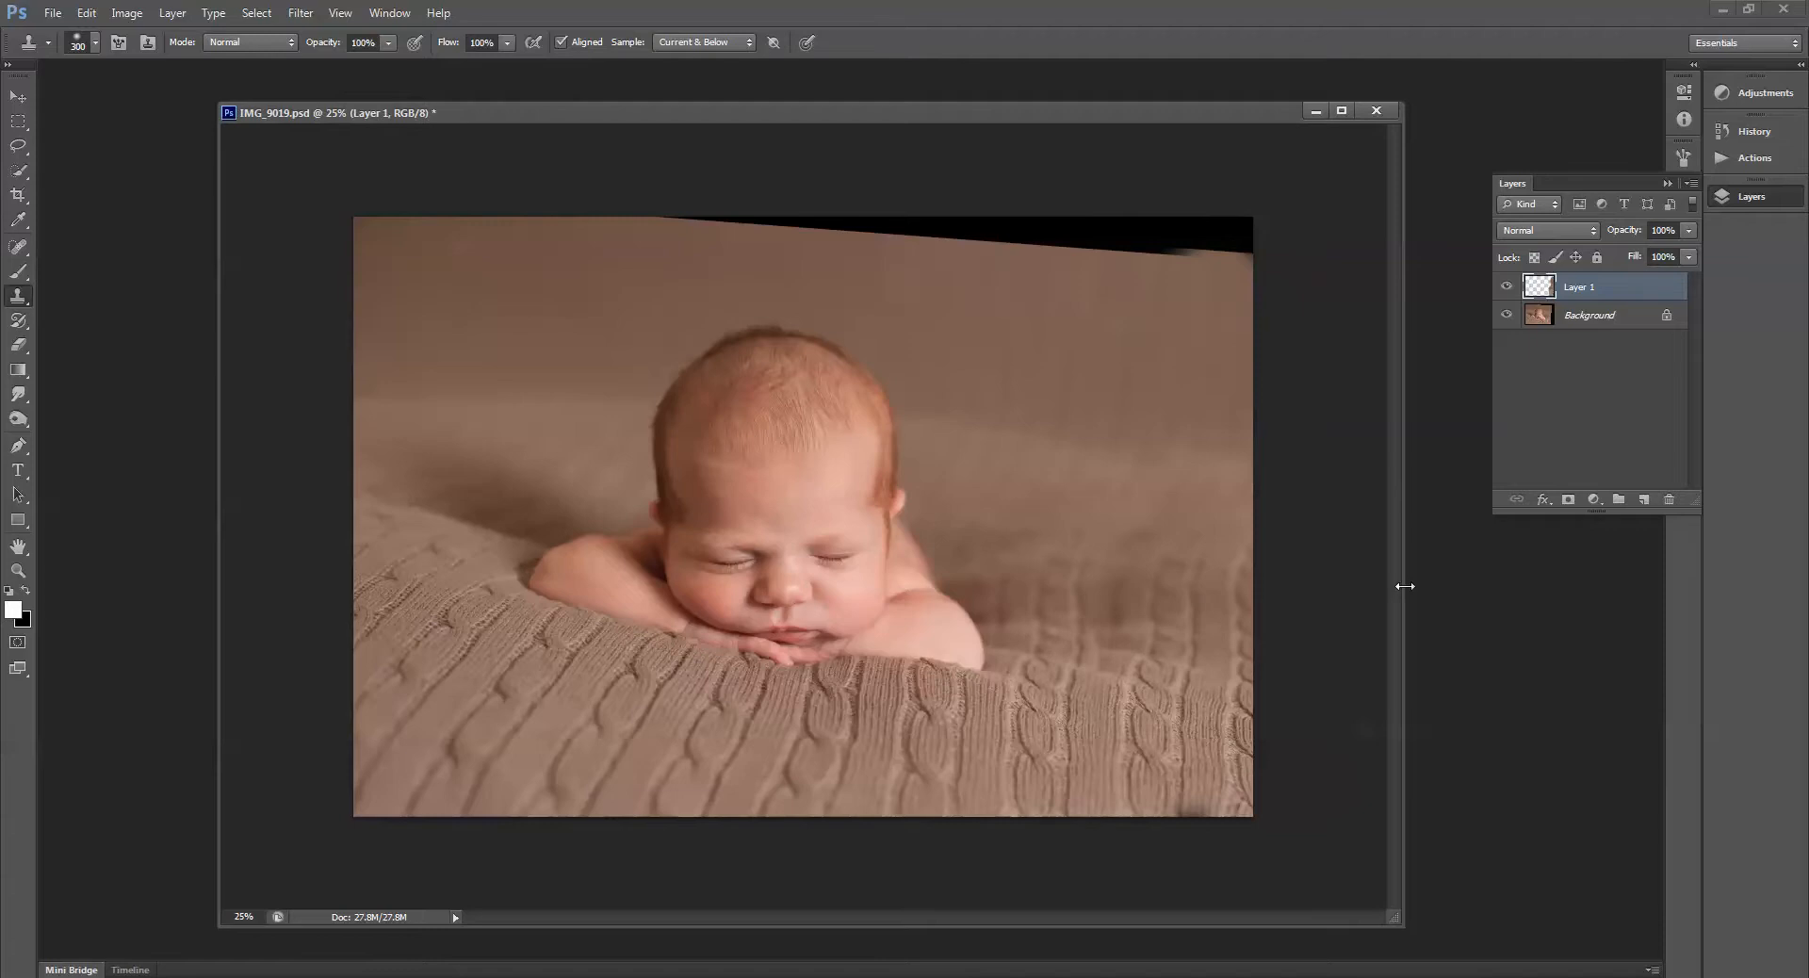
pyautogui.keyDown('alt'); pyautogui.click(1136, 670); pyautogui.keyUp('alt')
pyautogui.click(1118, 612)
# Clone the backdrop over the black wedge along the image's top edge and flatten the image.
pyautogui.keyDown('alt'); pyautogui.click(1233, 286); pyautogui.keyUp('alt')
pyautogui.moveTo(1239, 235)
pyautogui.mouseDown()
pyautogui.moveTo(1183, 241)
pyautogui.moveTo(1235, 213)
pyautogui.moveTo(1163, 245)
pyautogui.moveTo(1133, 215)
pyautogui.moveTo(1037, 234)
pyautogui.moveTo(954, 220)
pyautogui.mouseUp()
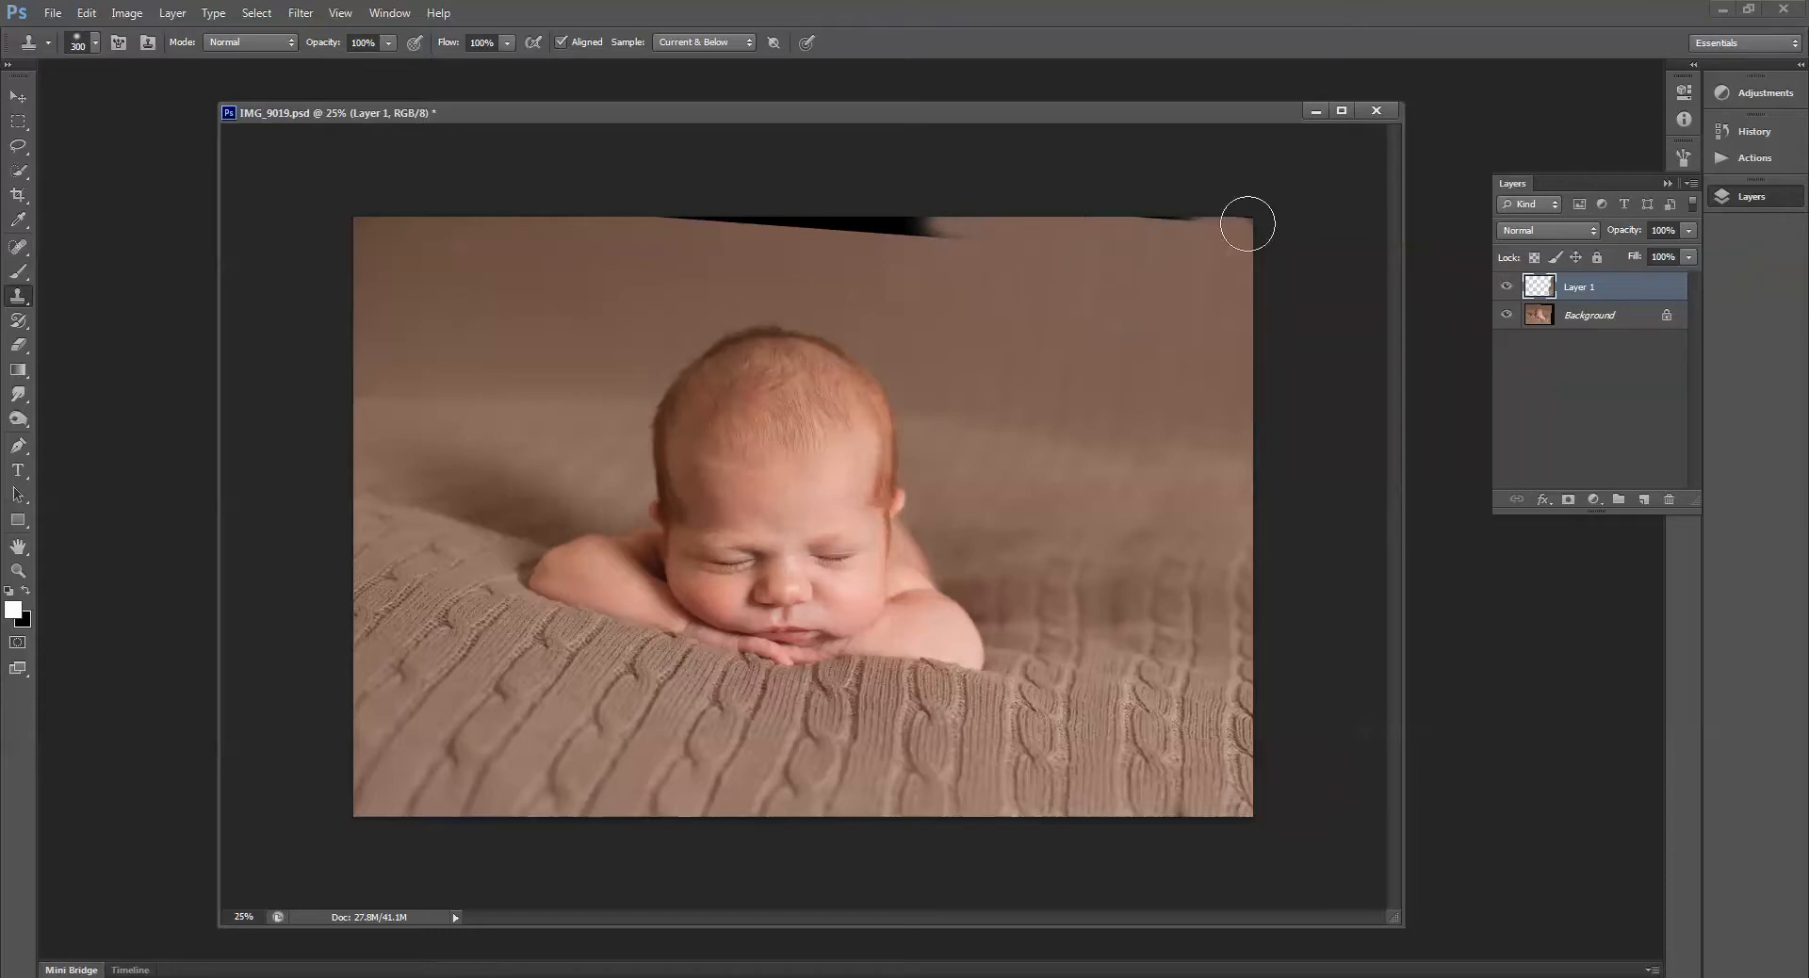
pyautogui.moveTo(1248, 224); pyautogui.dragTo(1136, 218)
pyautogui.moveTo(933, 256)
pyautogui.mouseDown()
pyautogui.moveTo(937, 217)
pyautogui.moveTo(580, 219)
pyautogui.mouseUp()
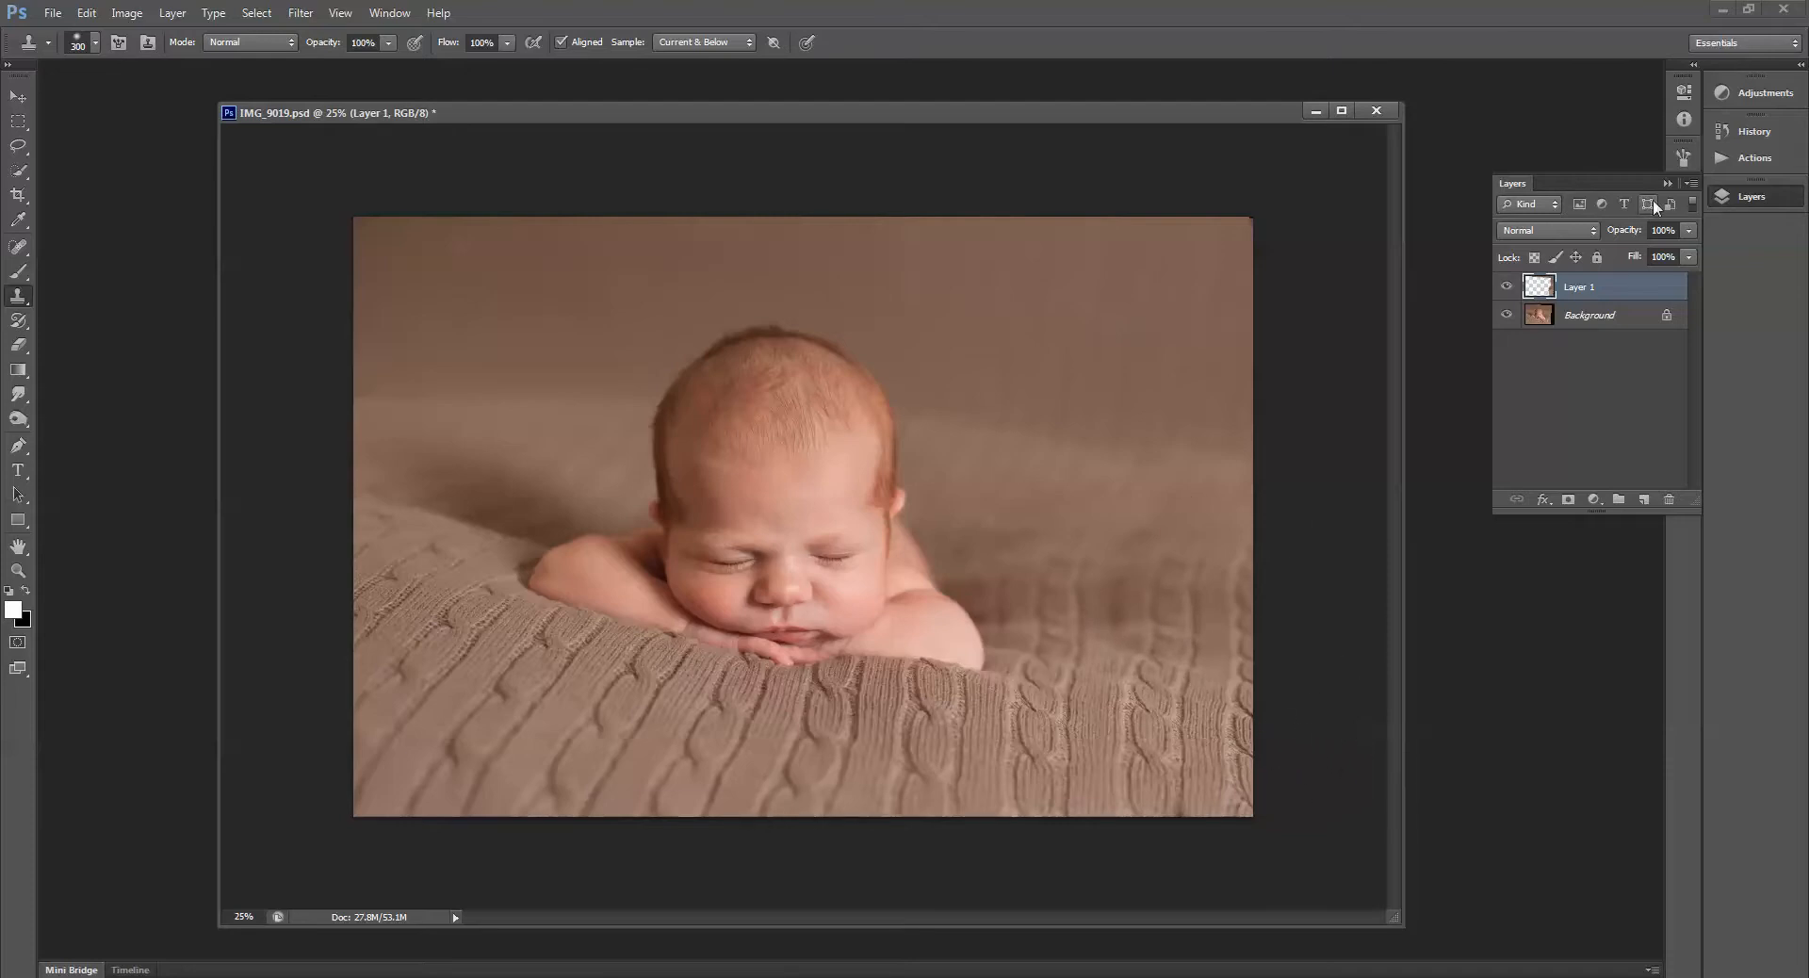
pyautogui.click(1692, 182)
pyautogui.click(1641, 521)
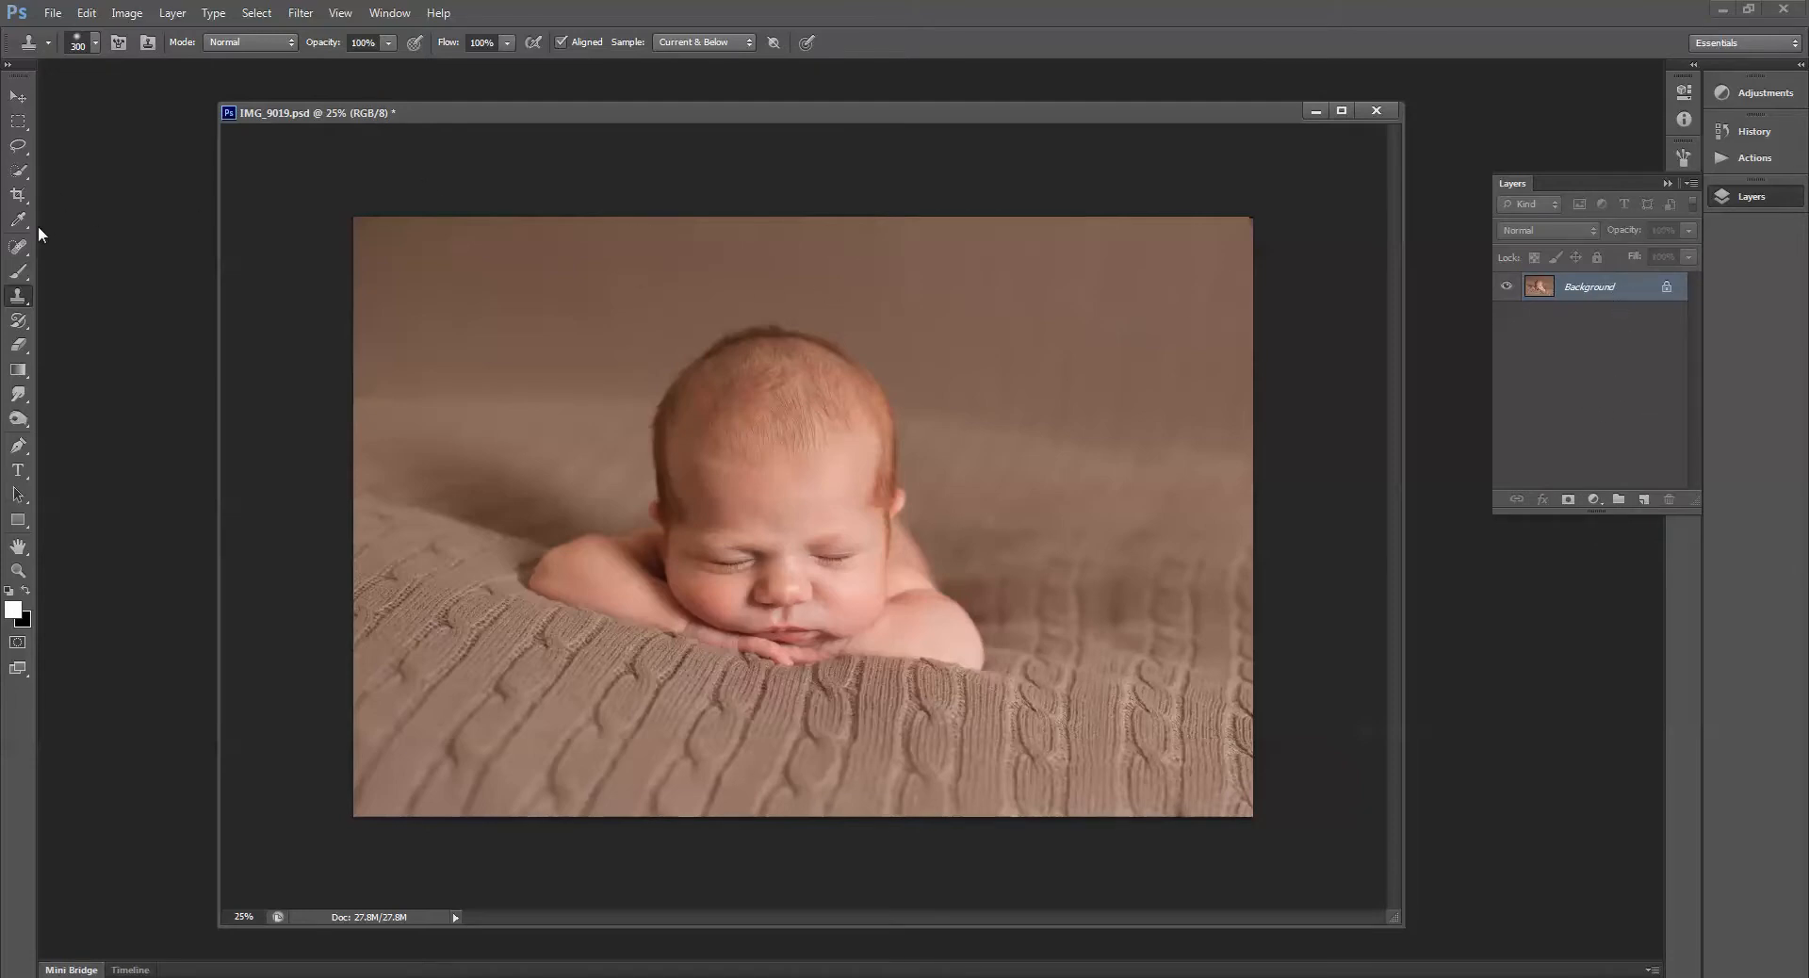
# Select the whole image and subtract the baby's head, body, hands and arm from it with the Quick Selection tool.
pyautogui.click(18, 171)
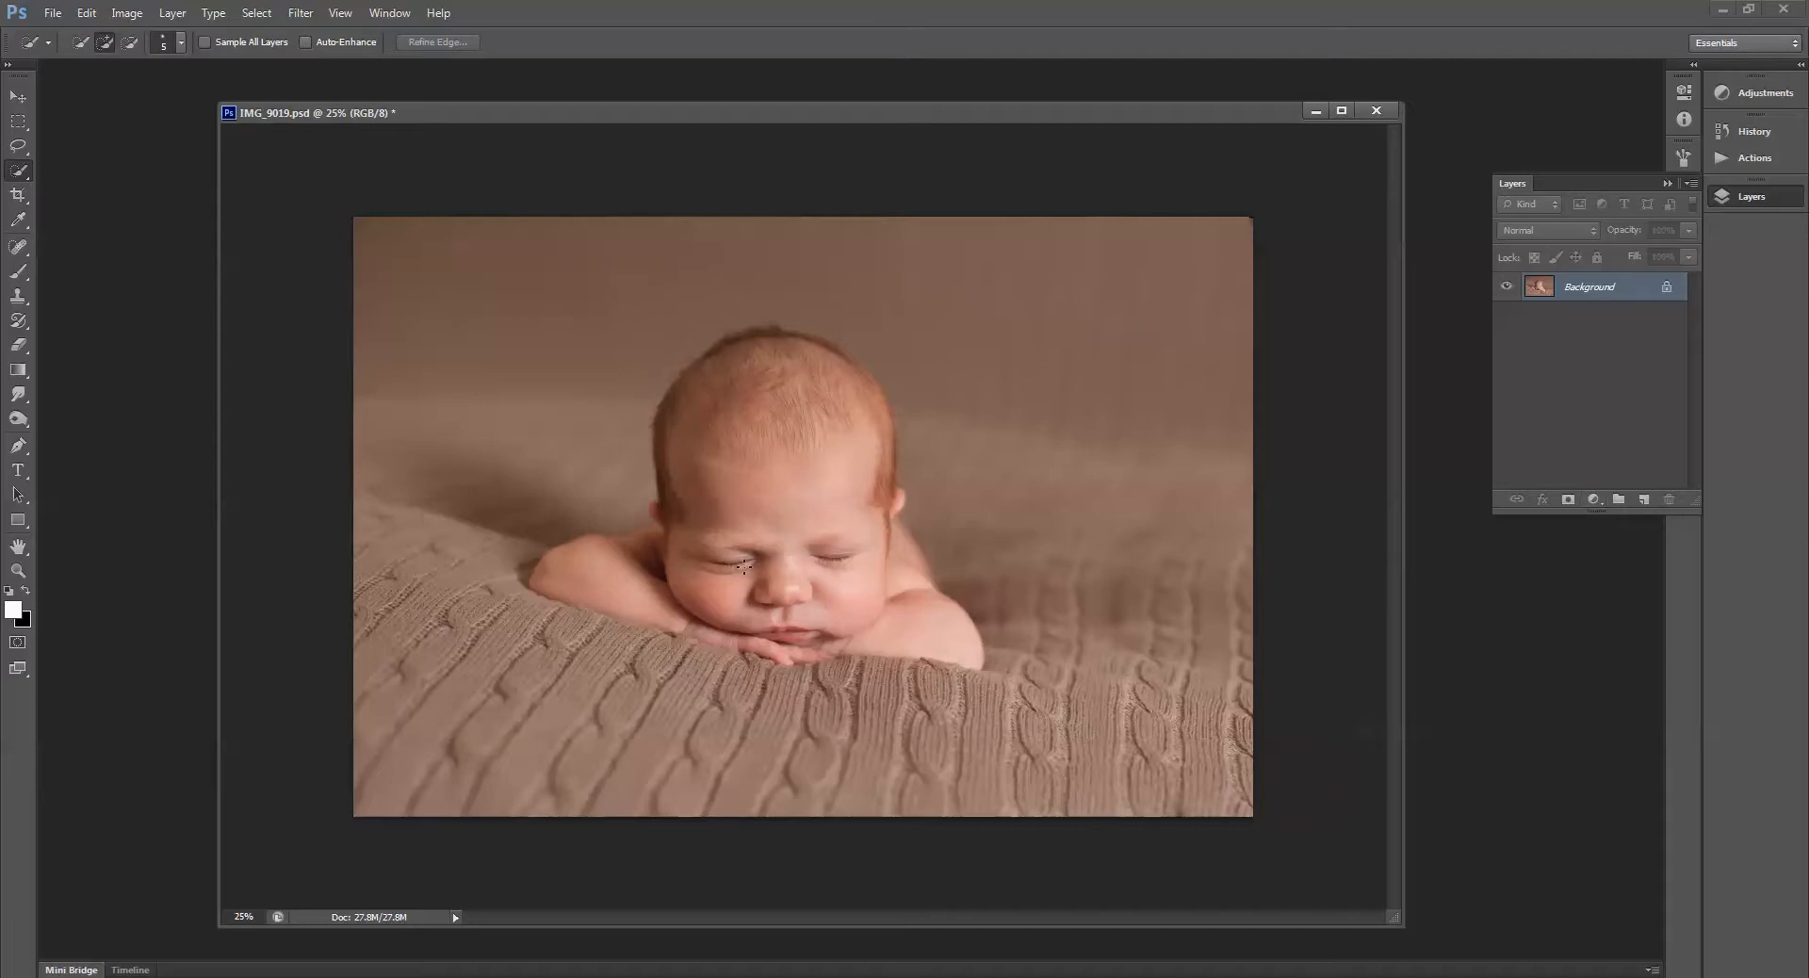
pyautogui.moveTo(563, 519)
pyautogui.mouseDown()
pyautogui.moveTo(463, 562)
pyautogui.moveTo(456, 592)
pyautogui.moveTo(493, 667)
pyautogui.moveTo(650, 735)
pyautogui.mouseUp()
pyautogui.moveTo(866, 743)
pyautogui.mouseDown()
pyautogui.moveTo(1112, 726)
pyautogui.moveTo(1224, 679)
pyautogui.moveTo(1224, 575)
pyautogui.mouseUp()
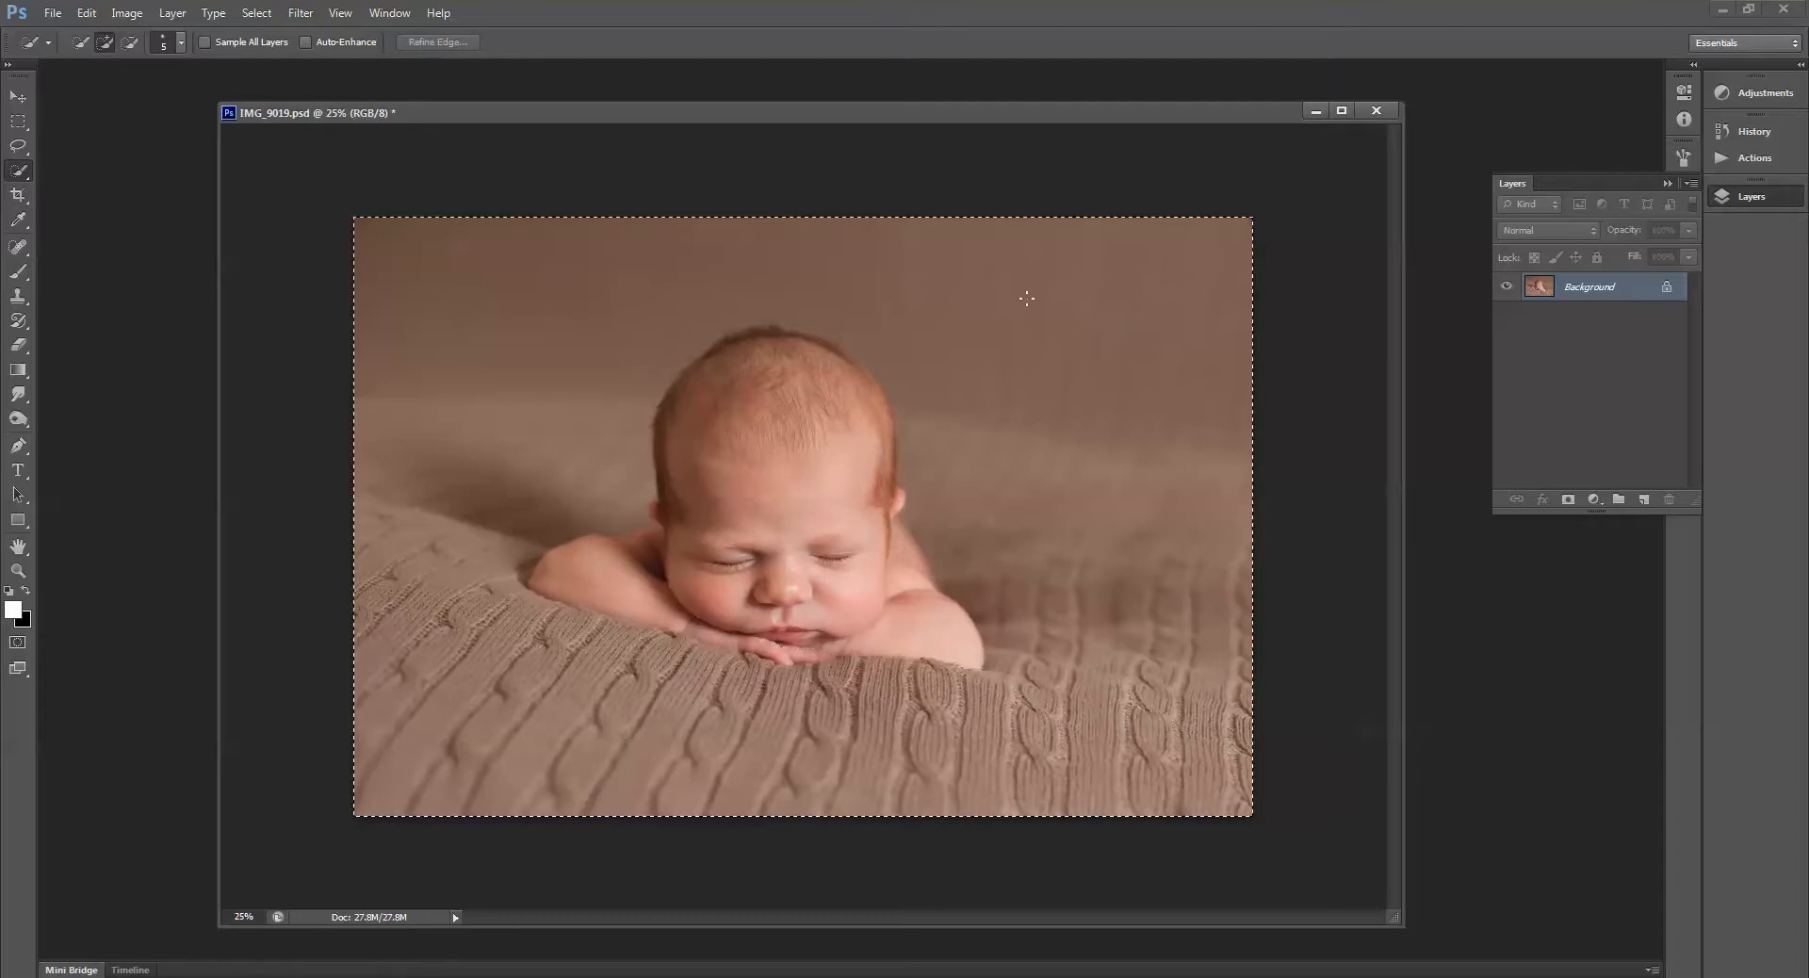
pyautogui.hotkey('ctrl', 'a')
pyautogui.press('alt')
pyautogui.moveTo(739, 374)
pyautogui.mouseDown()
pyautogui.moveTo(829, 377)
pyautogui.moveTo(792, 453)
pyautogui.moveTo(950, 631)
pyautogui.mouseUp()
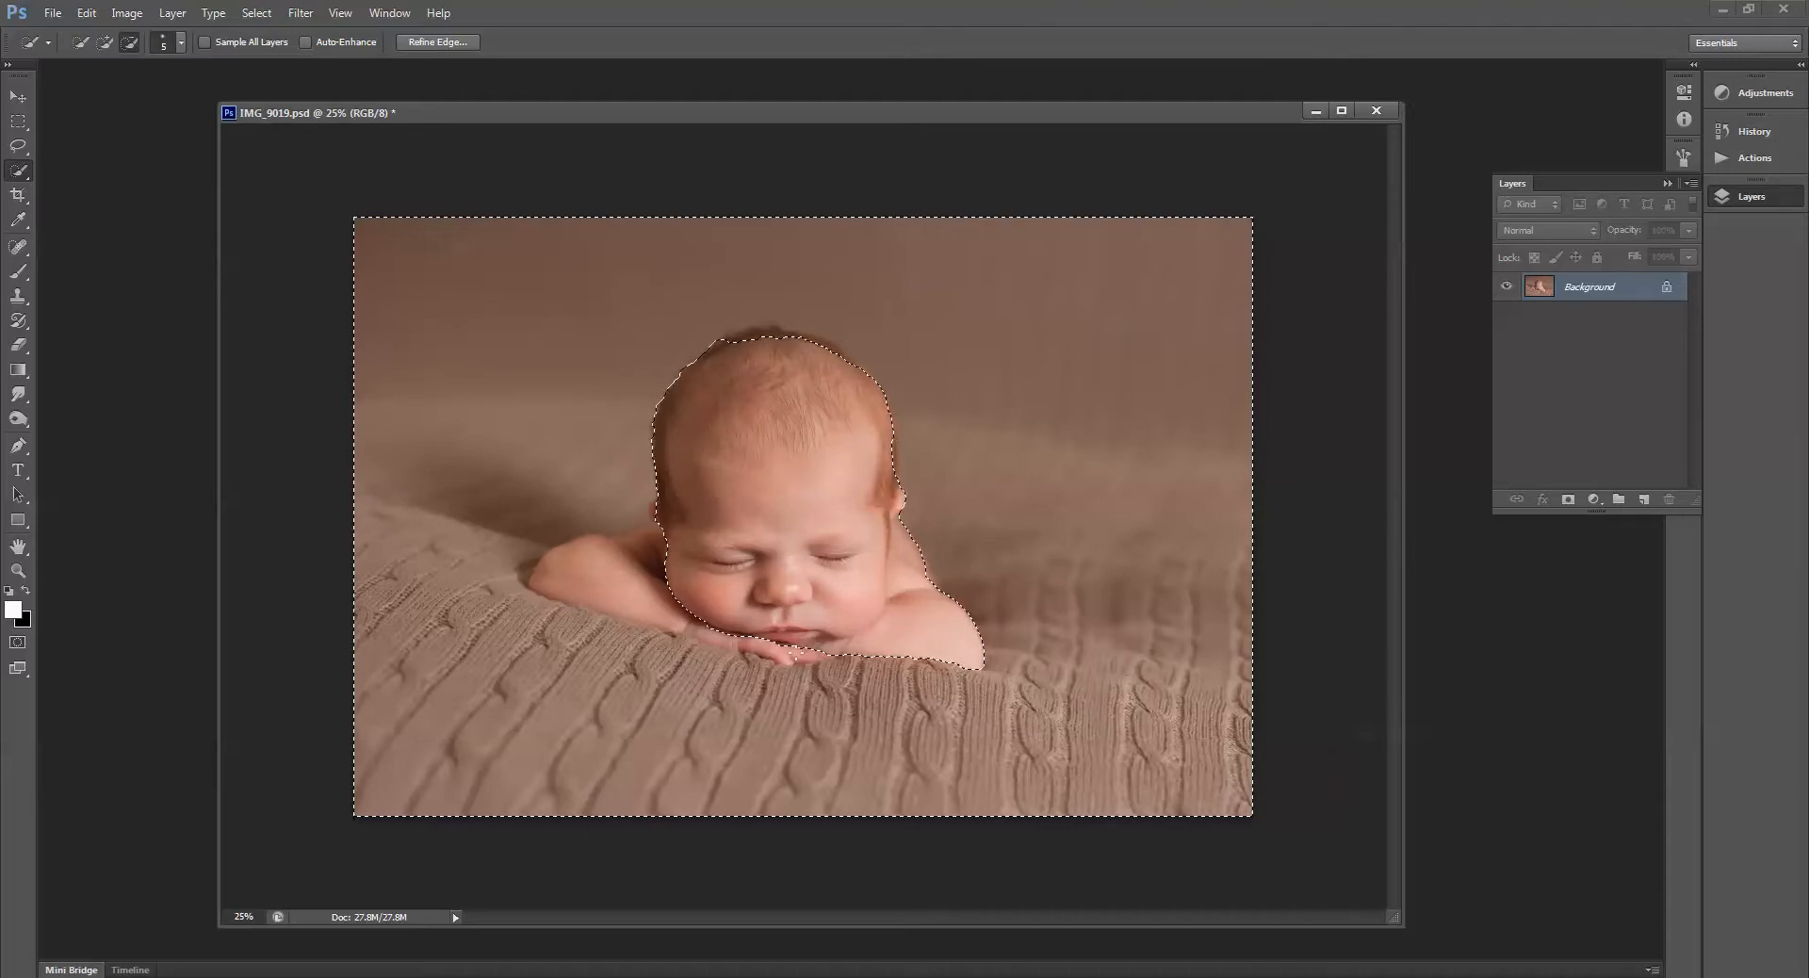
pyautogui.moveTo(796, 649); pyautogui.dragTo(821, 651)
pyautogui.moveTo(657, 612); pyautogui.dragTo(565, 576)
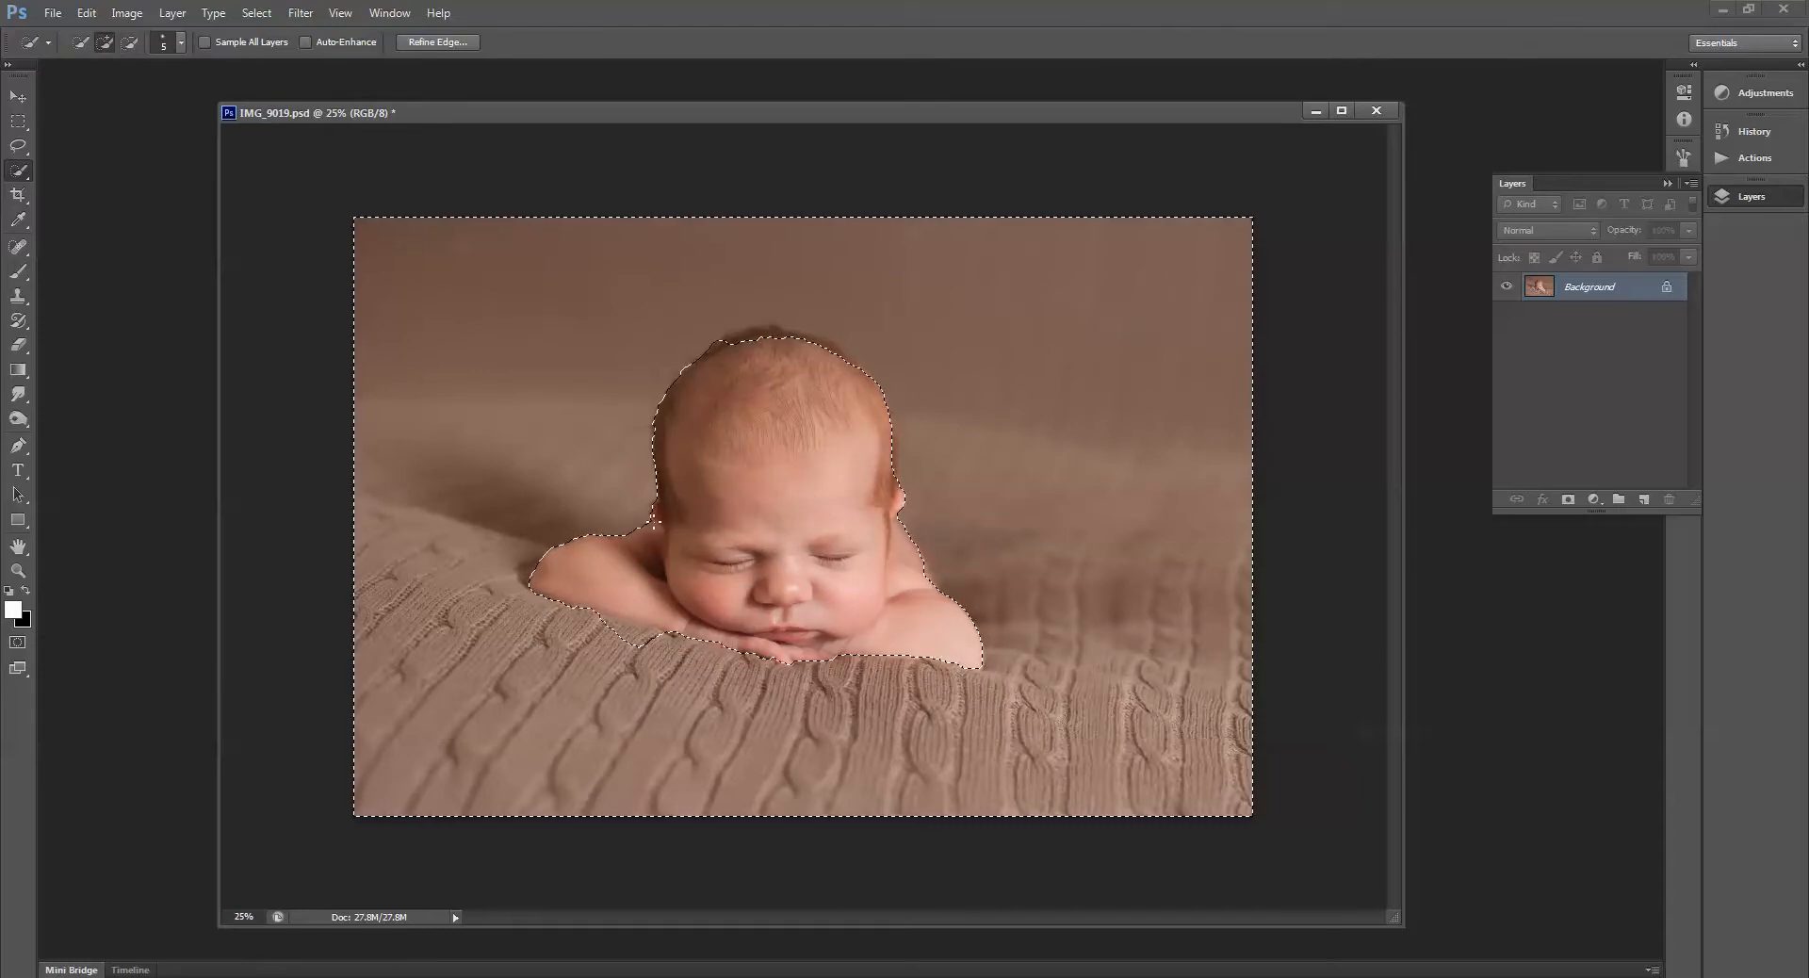
# Clean up the selection edge beside the baby's neck, under the forearm and along the top of the head.
pyautogui.keyDown('alt'); pyautogui.click(645, 529); pyautogui.keyUp('alt')
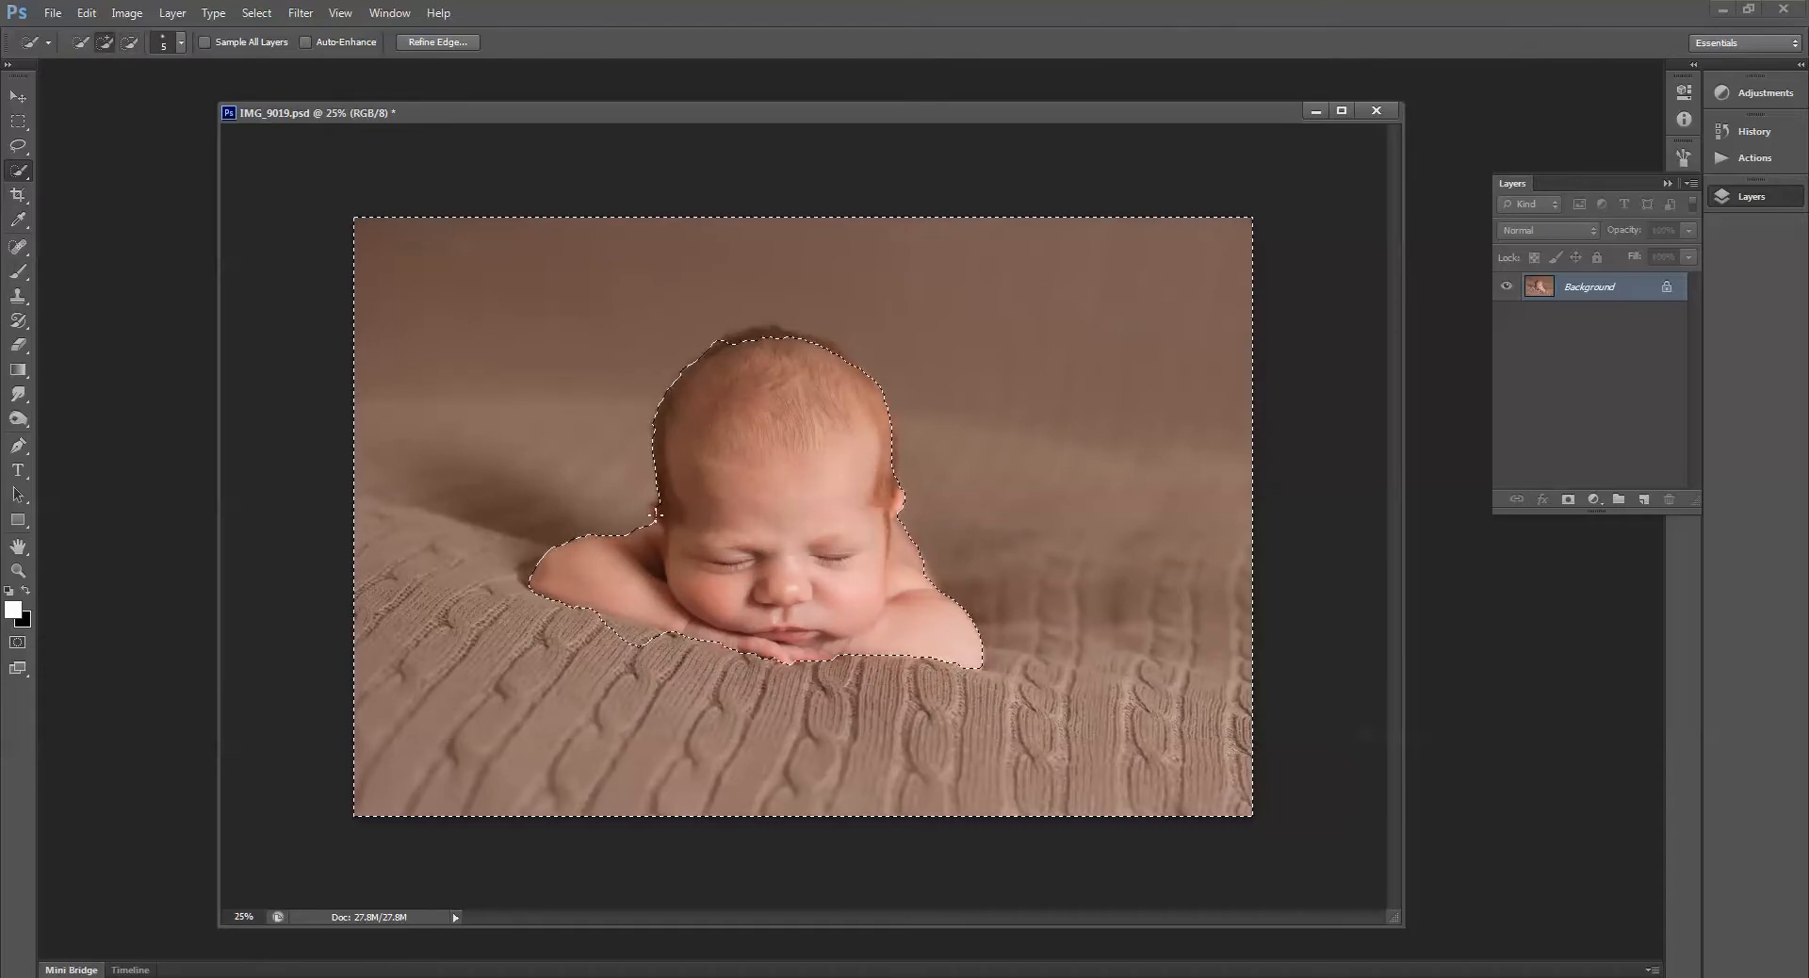
pyautogui.press('alt')
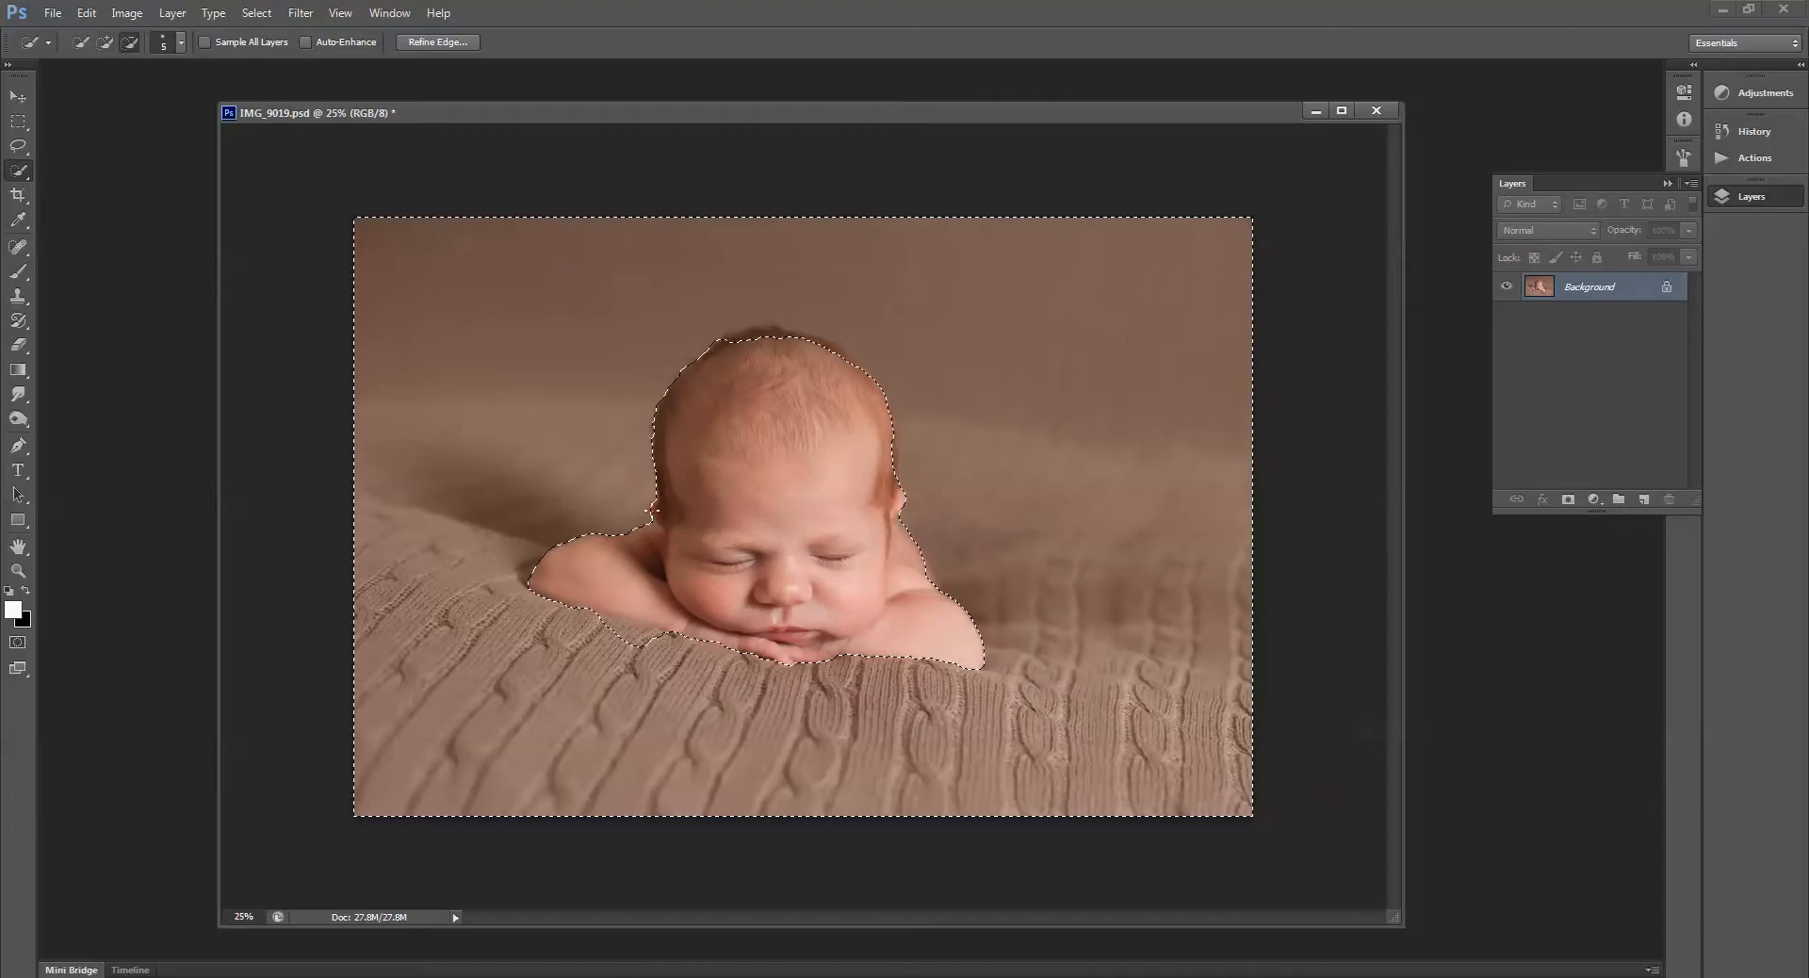
pyautogui.moveTo(685, 618); pyautogui.dragTo(657, 631)
pyautogui.moveTo(609, 630)
pyautogui.mouseDown()
pyautogui.moveTo(641, 638)
pyautogui.moveTo(626, 632)
pyautogui.mouseUp()
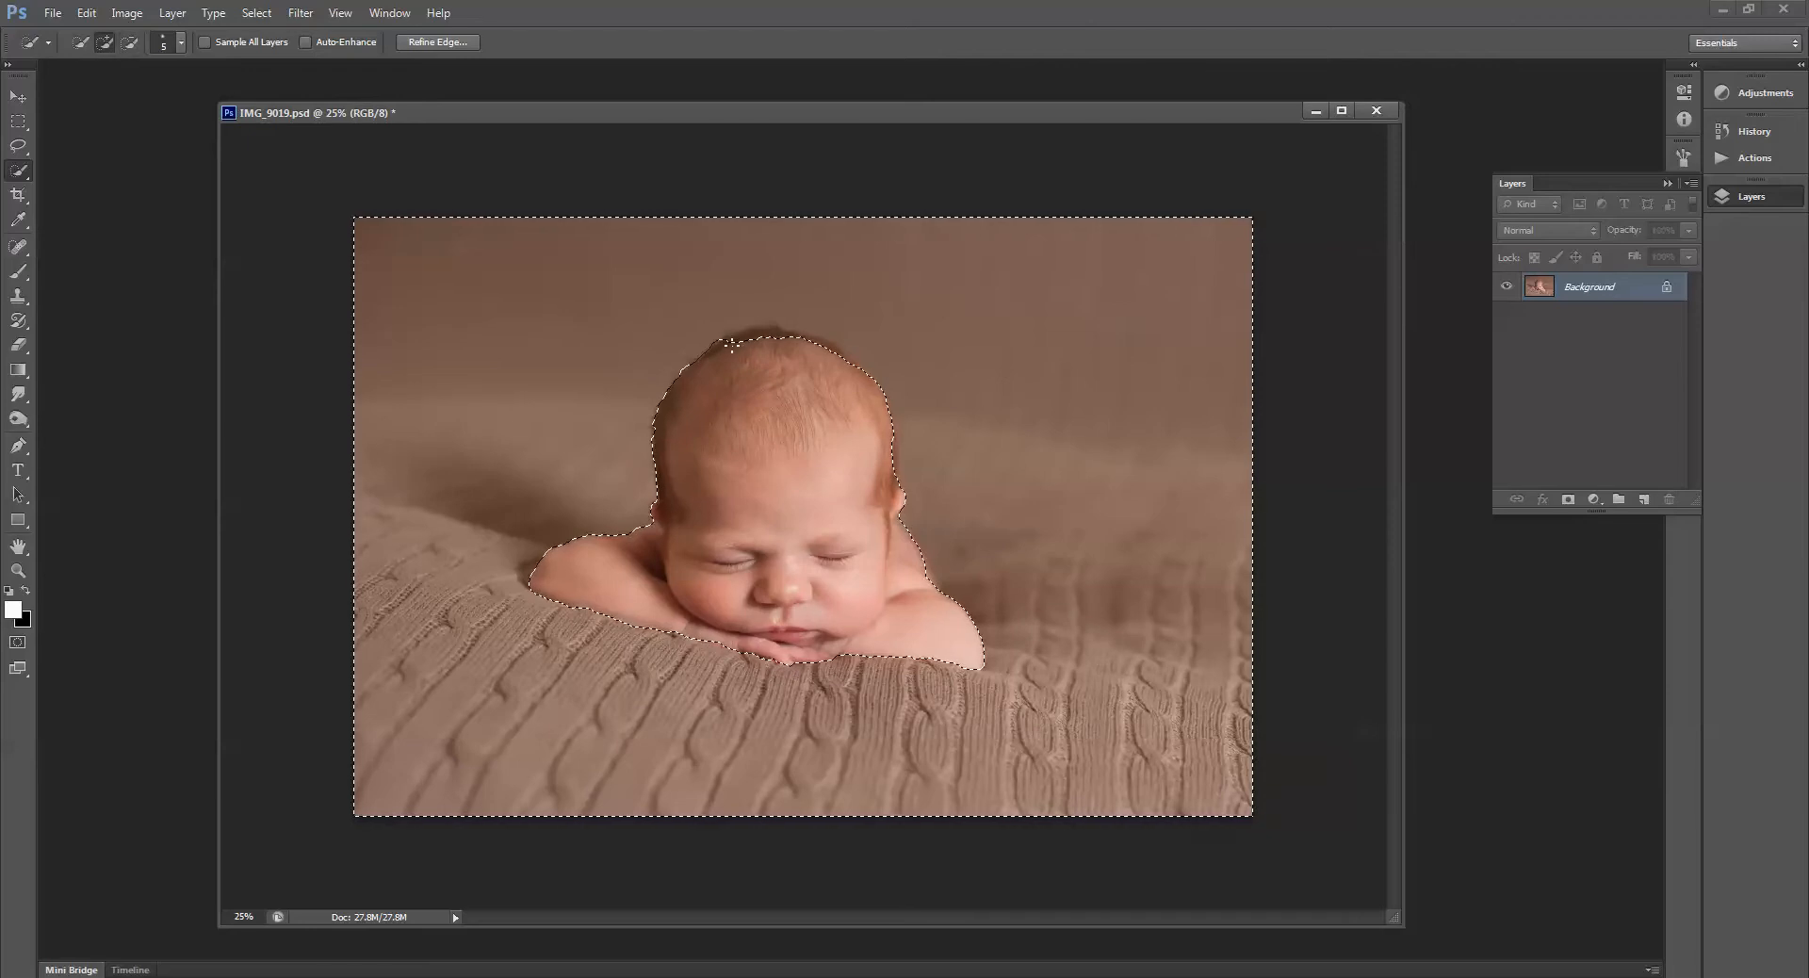
pyautogui.moveTo(724, 340); pyautogui.dragTo(756, 332)
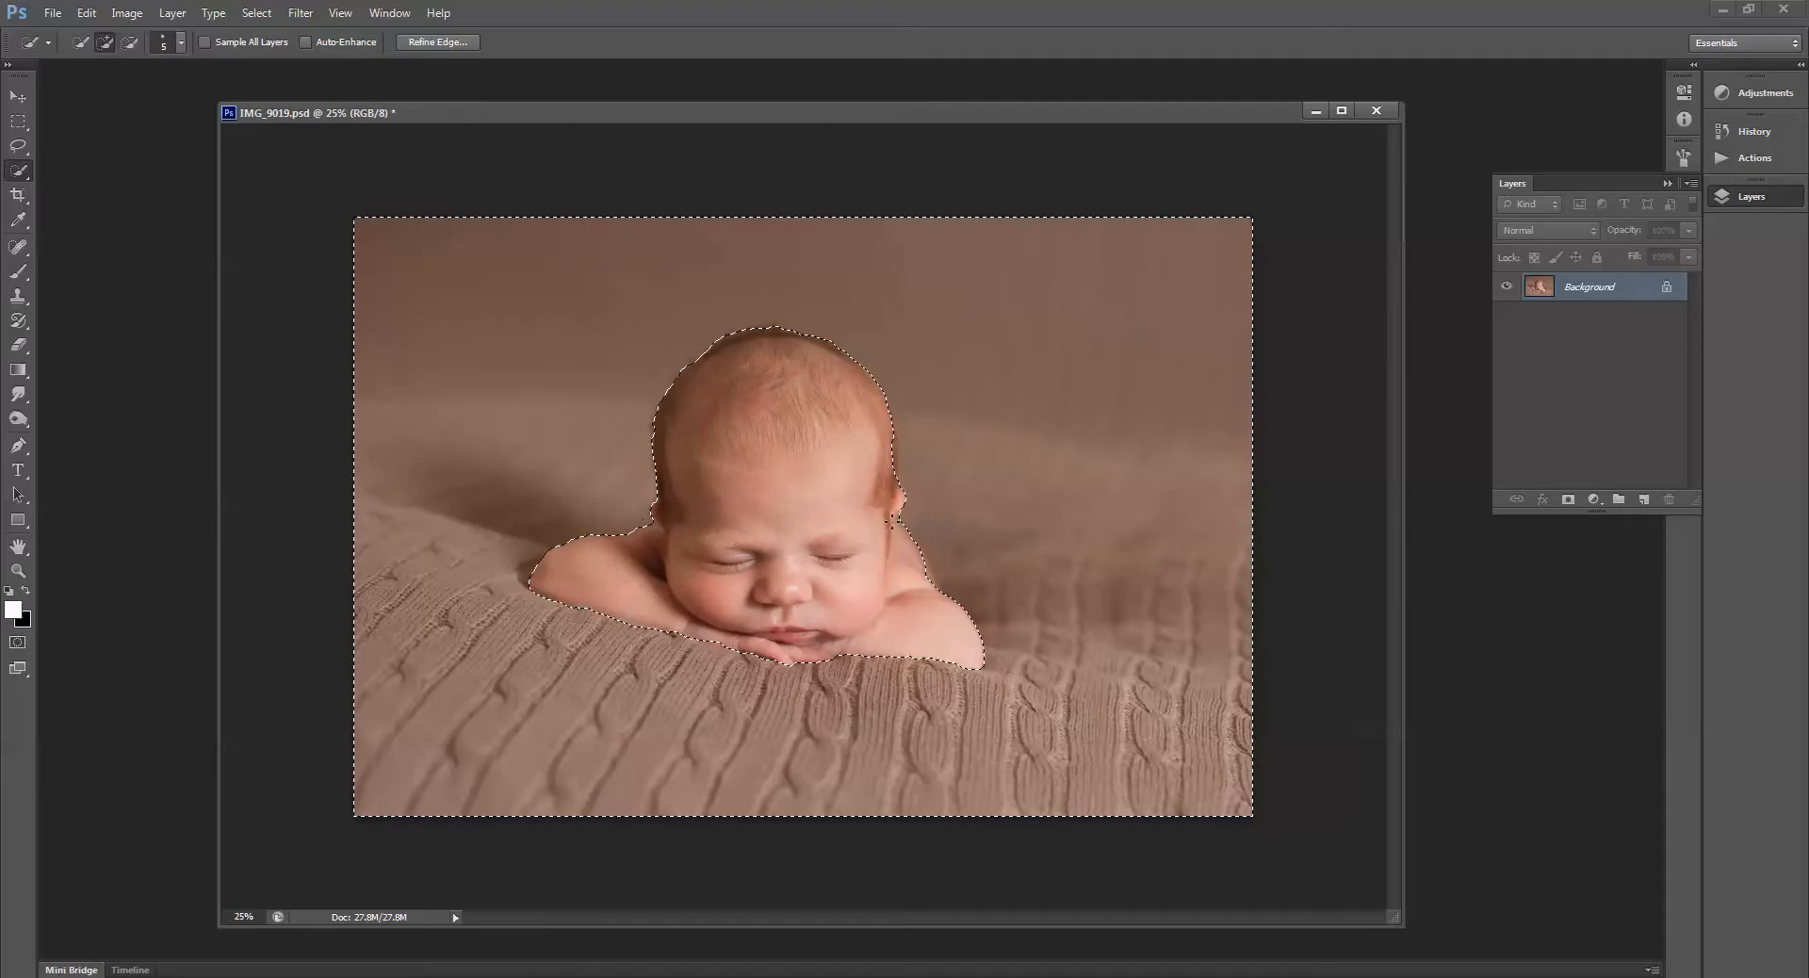
# Refine the selection edge by brushing along the hairline at the top and left side of the baby's head.
pyautogui.click(433, 42)
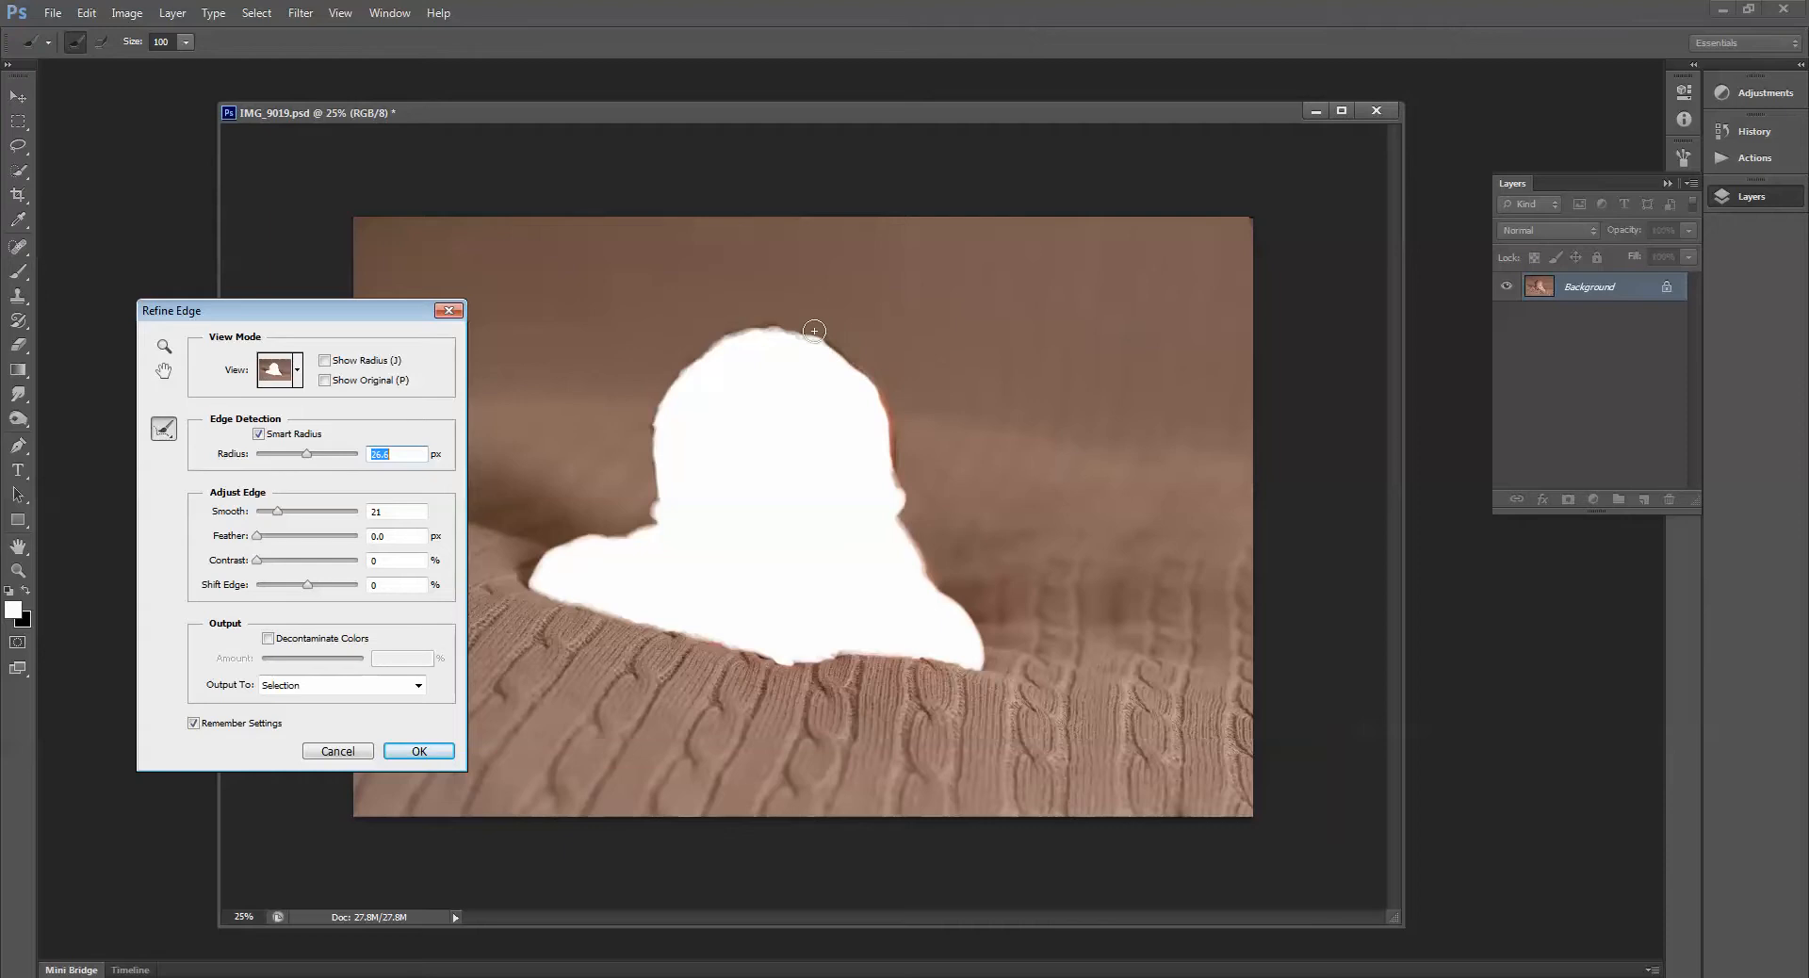
pyautogui.moveTo(814, 331); pyautogui.dragTo(774, 328)
pyautogui.moveTo(772, 330)
pyautogui.mouseDown()
pyautogui.moveTo(713, 335)
pyautogui.moveTo(648, 443)
pyautogui.mouseUp()
pyautogui.click(436, 751)
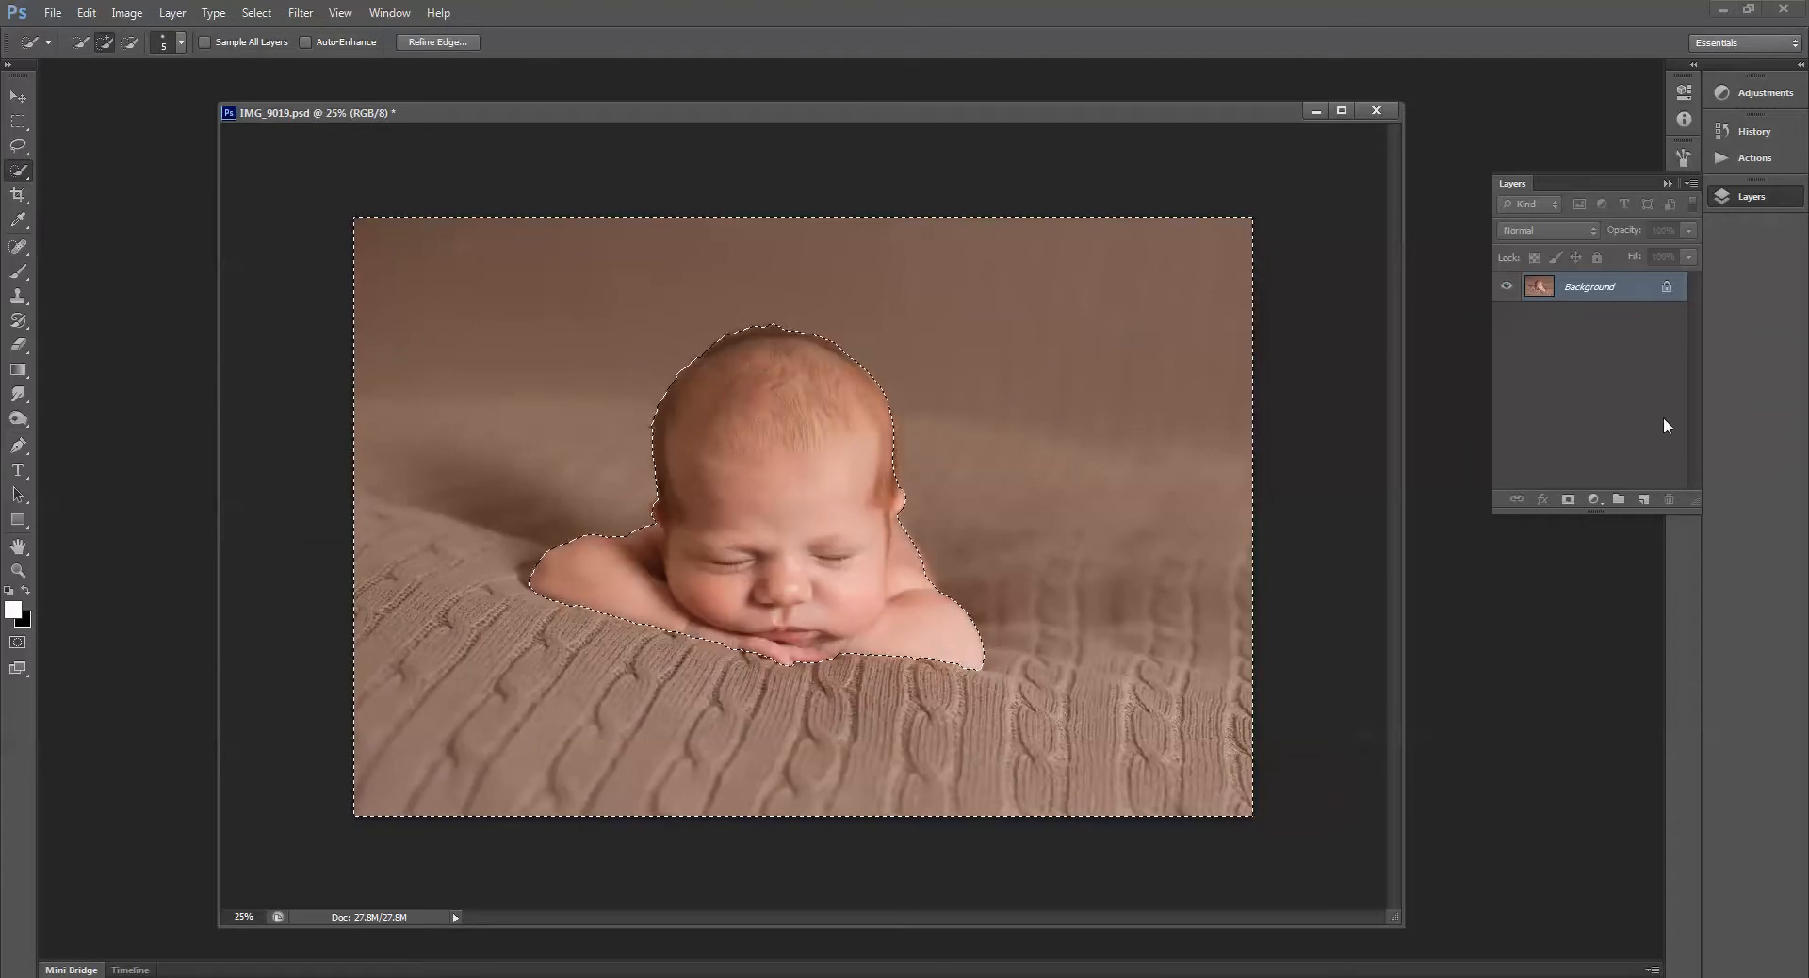
# Add a Curves adjustment layer for the selected blanket and backdrop, raising the RGB curve in the highlights and shadows to brighten them.
pyautogui.click(1593, 499)
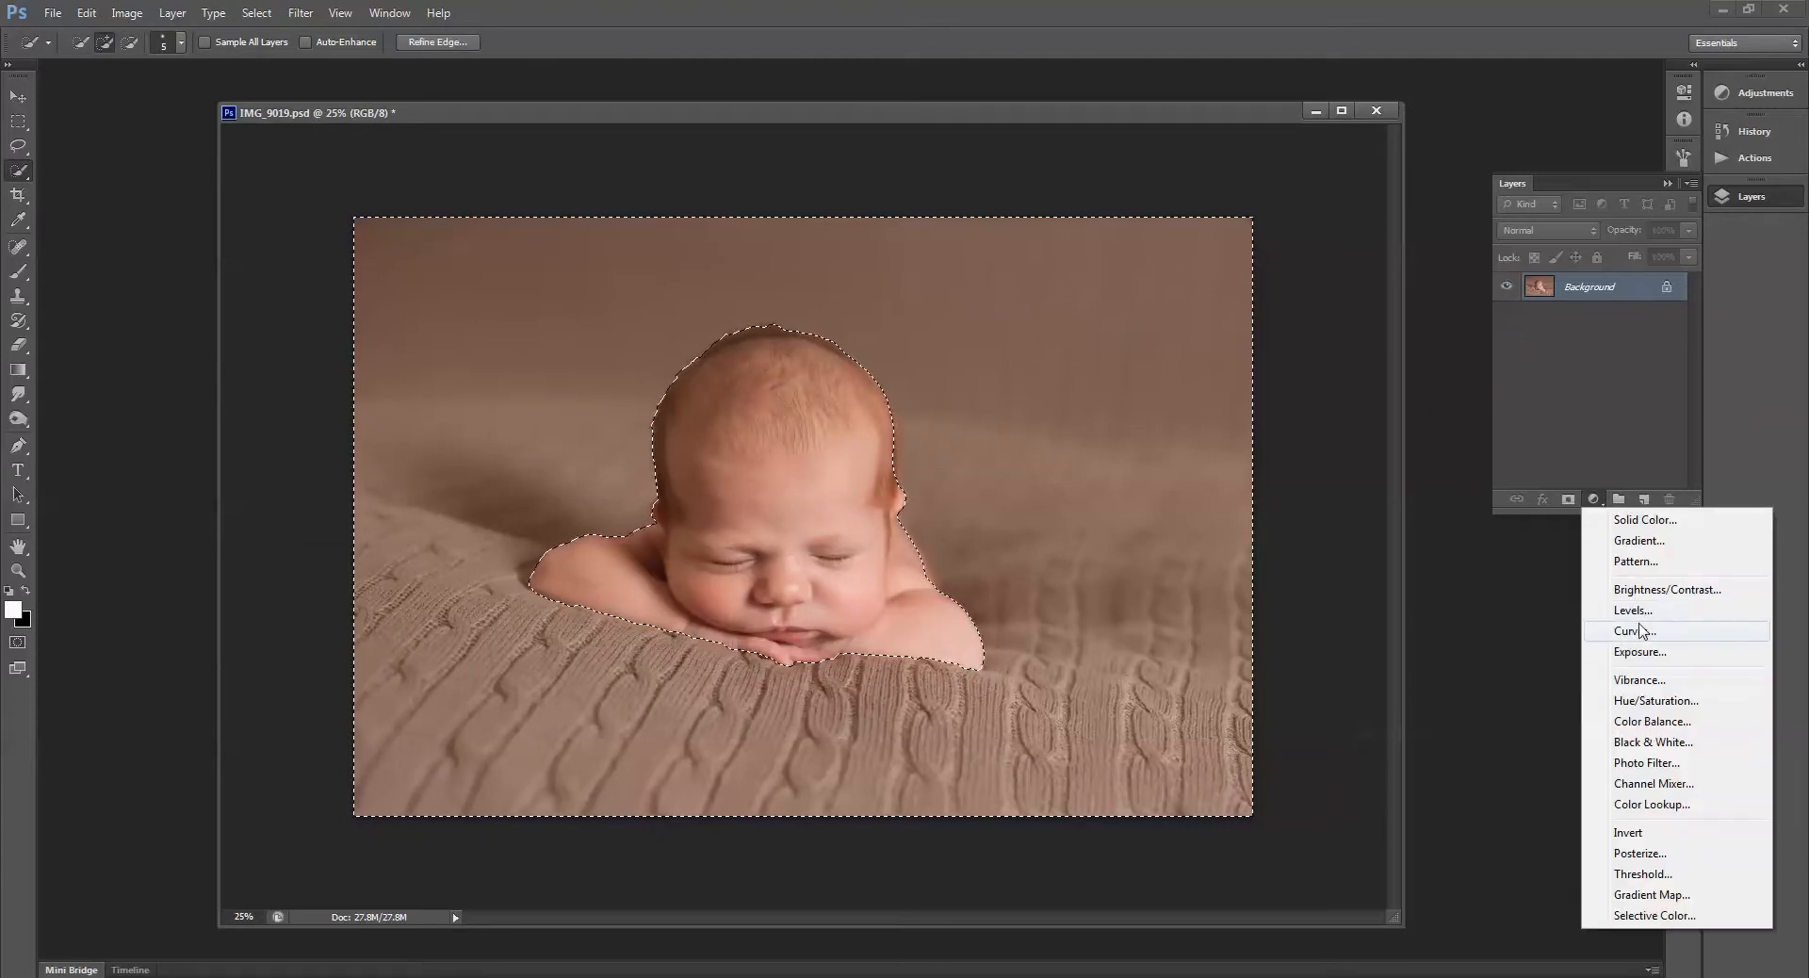
pyautogui.click(1649, 632)
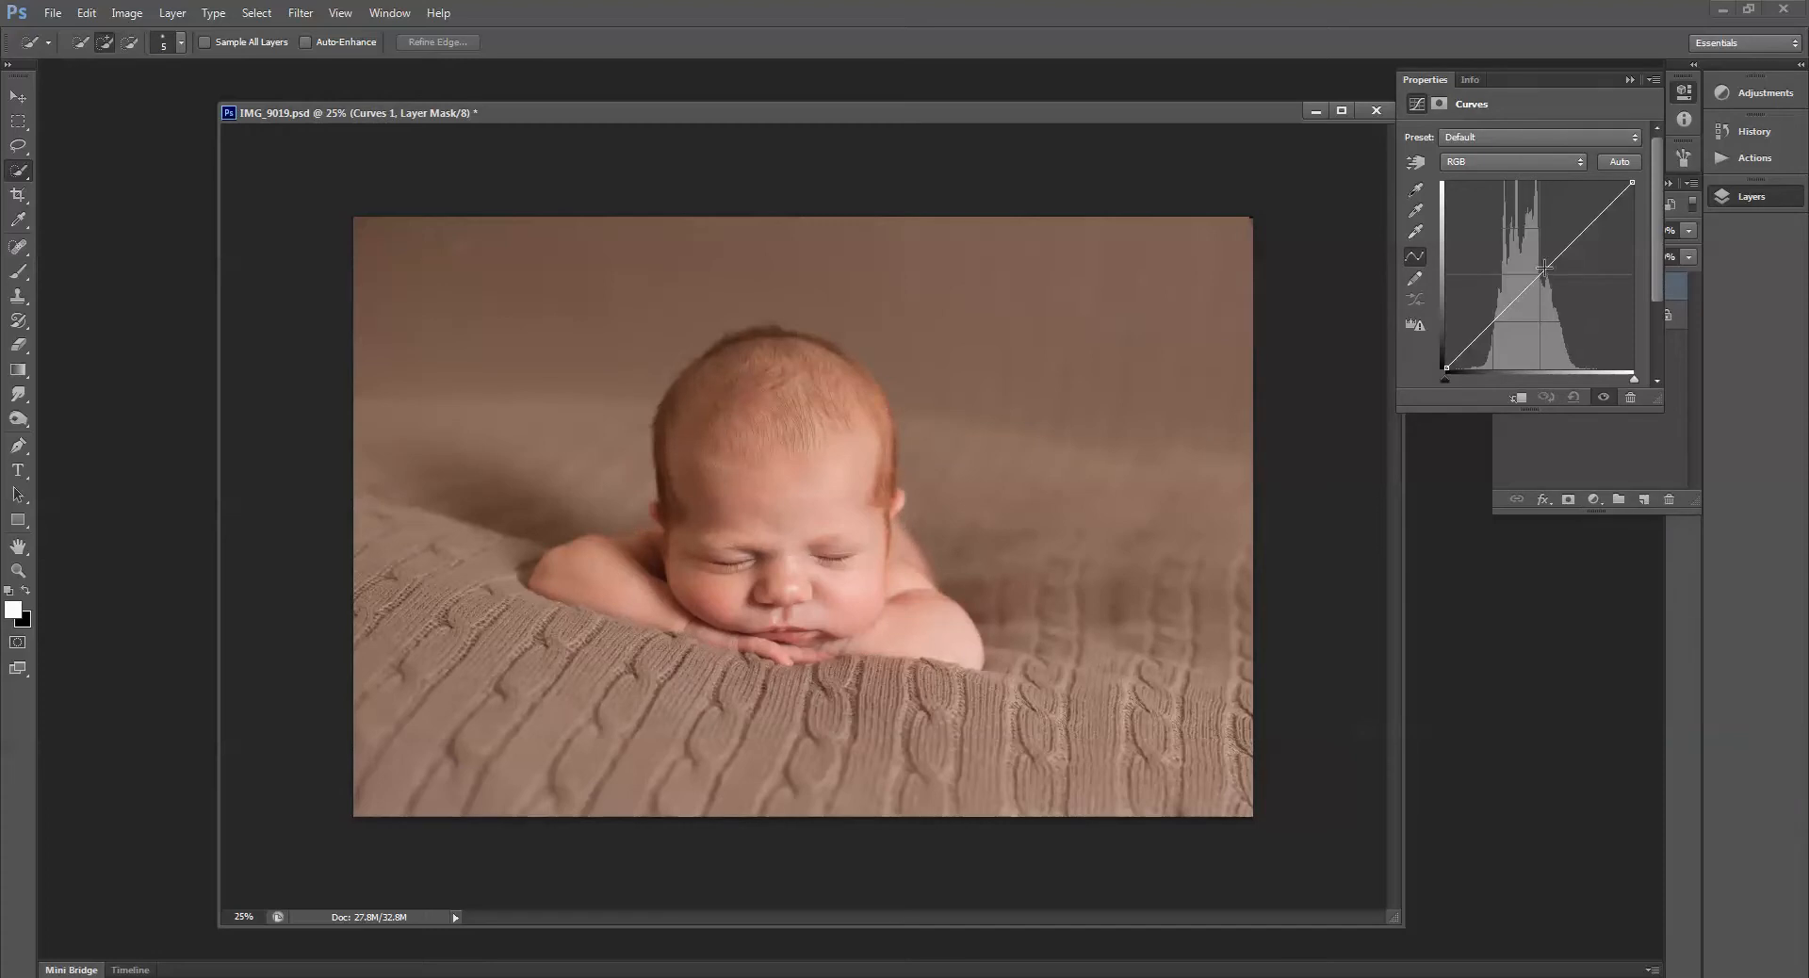
pyautogui.moveTo(1543, 268); pyautogui.dragTo(1581, 209)
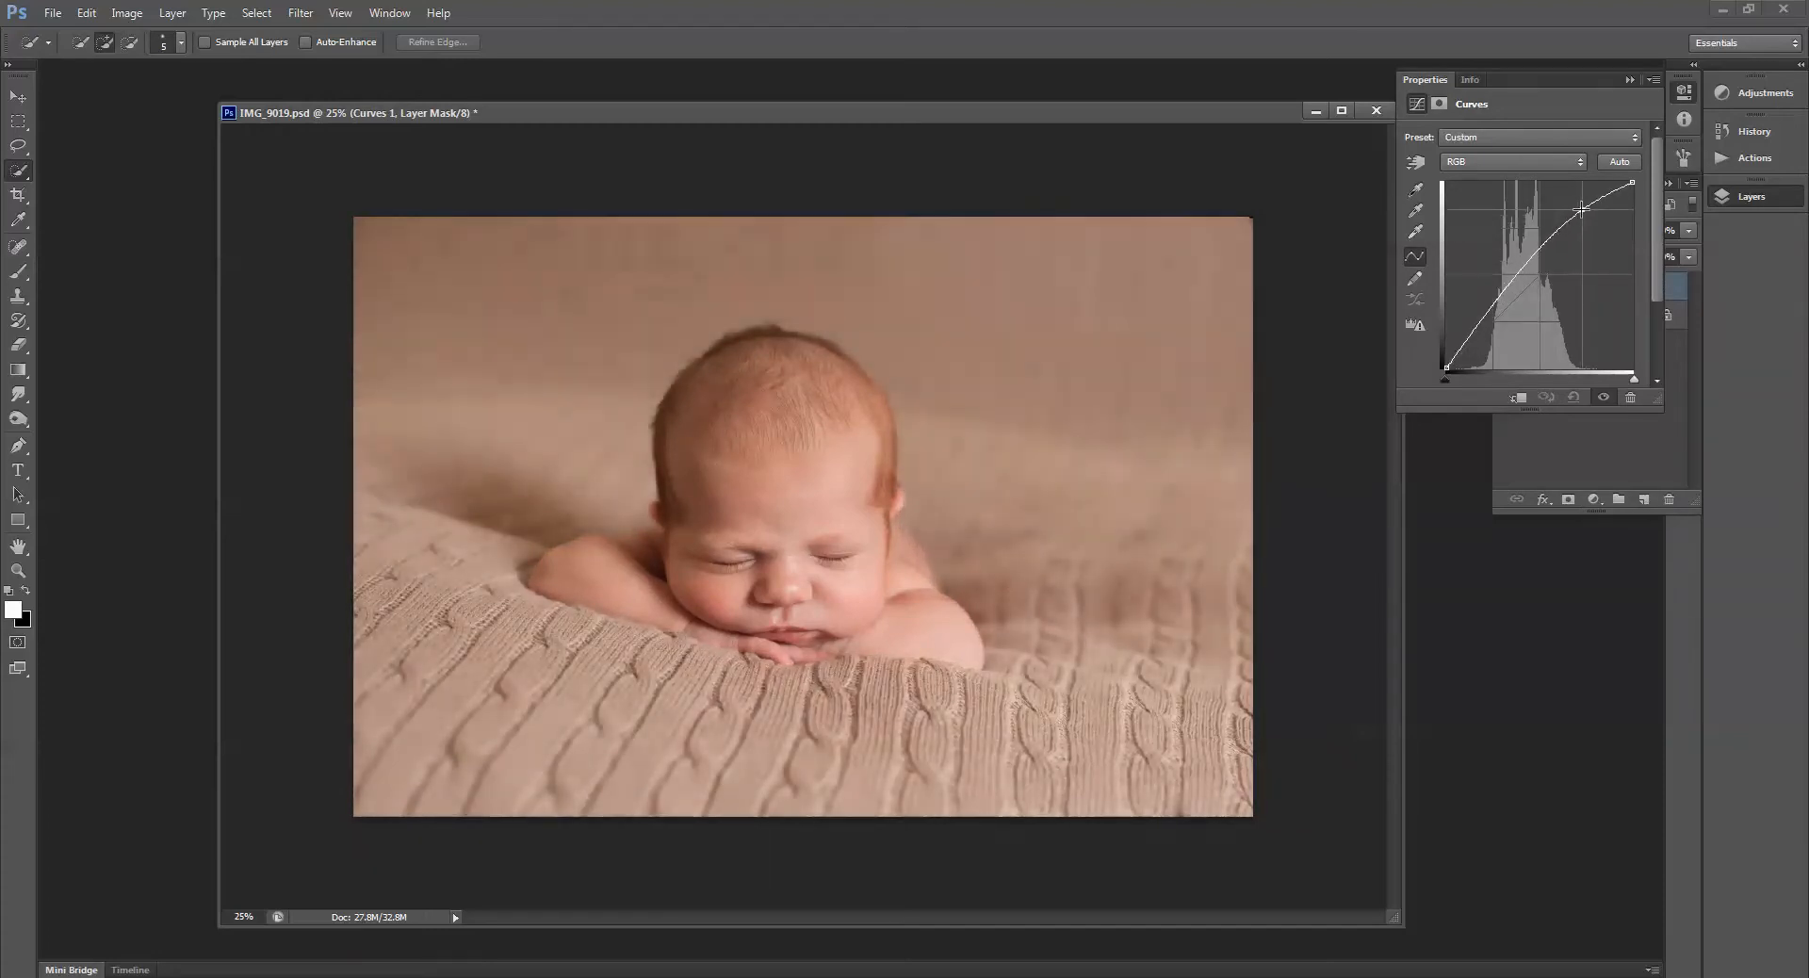
pyautogui.moveTo(1481, 323); pyautogui.dragTo(1493, 296)
# Lower the midtones of the Red curve slightly and of the Green curve more strongly to turn the blanket and backdrop pink.
pyautogui.click(1512, 161)
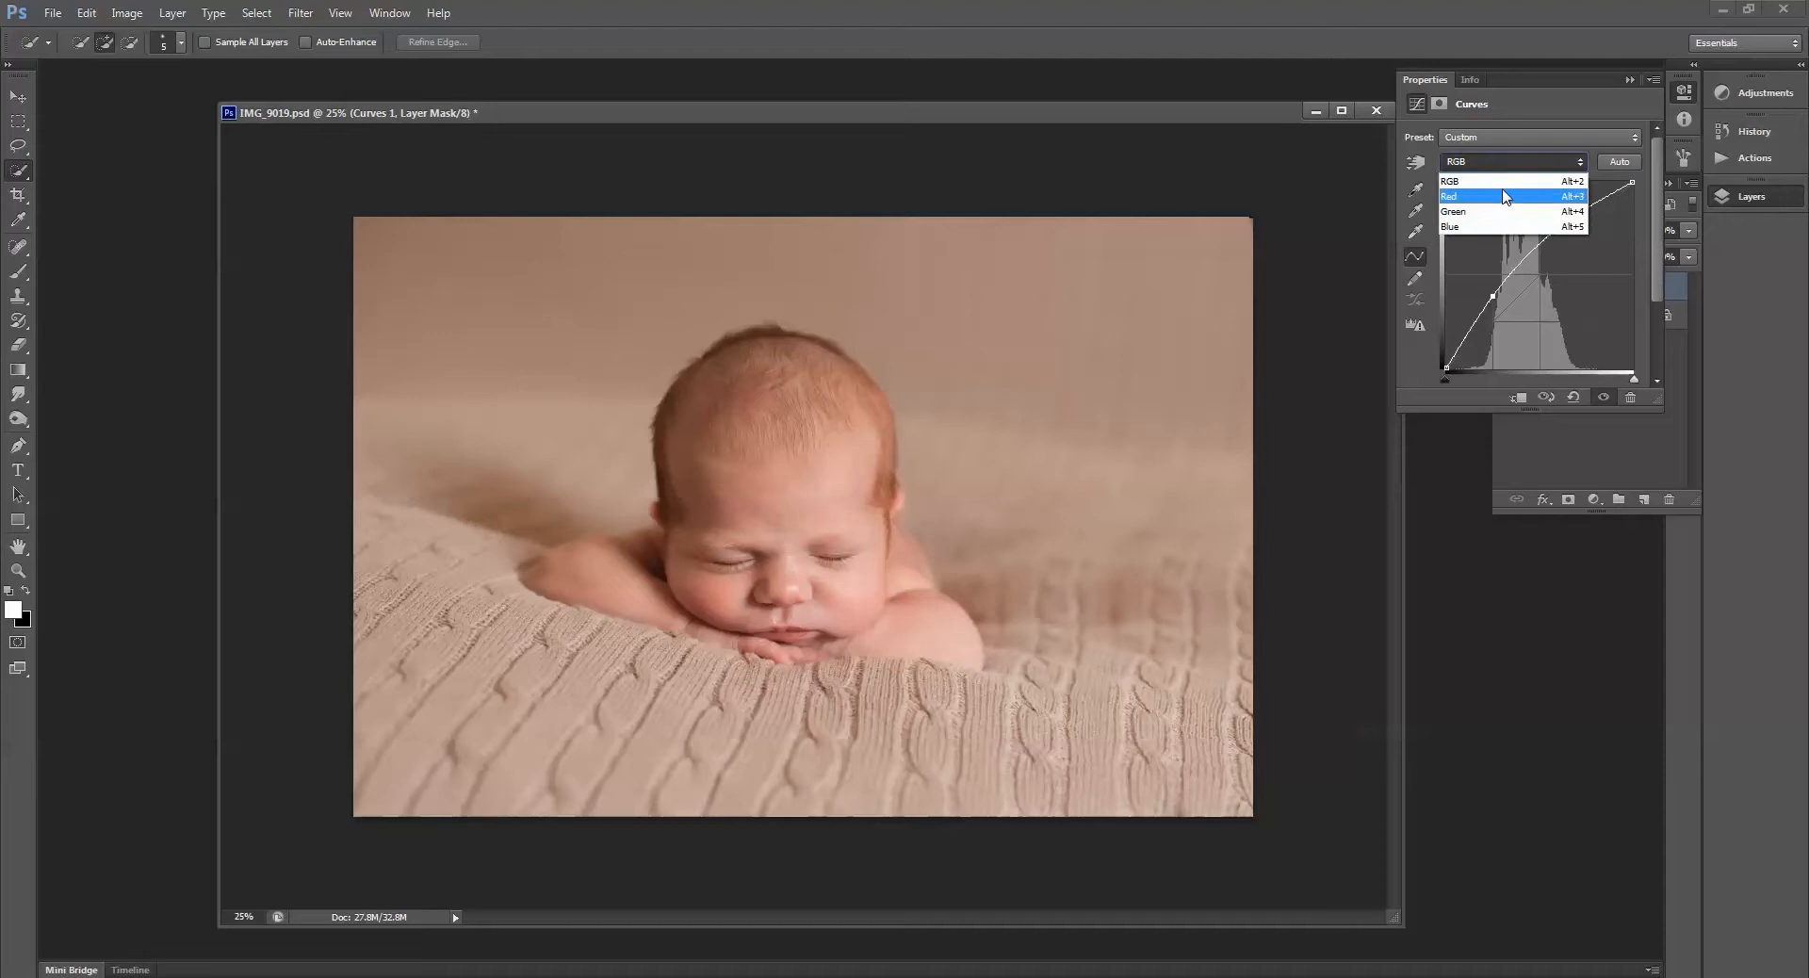
pyautogui.click(1508, 181)
pyautogui.moveTo(1543, 276); pyautogui.dragTo(1536, 286)
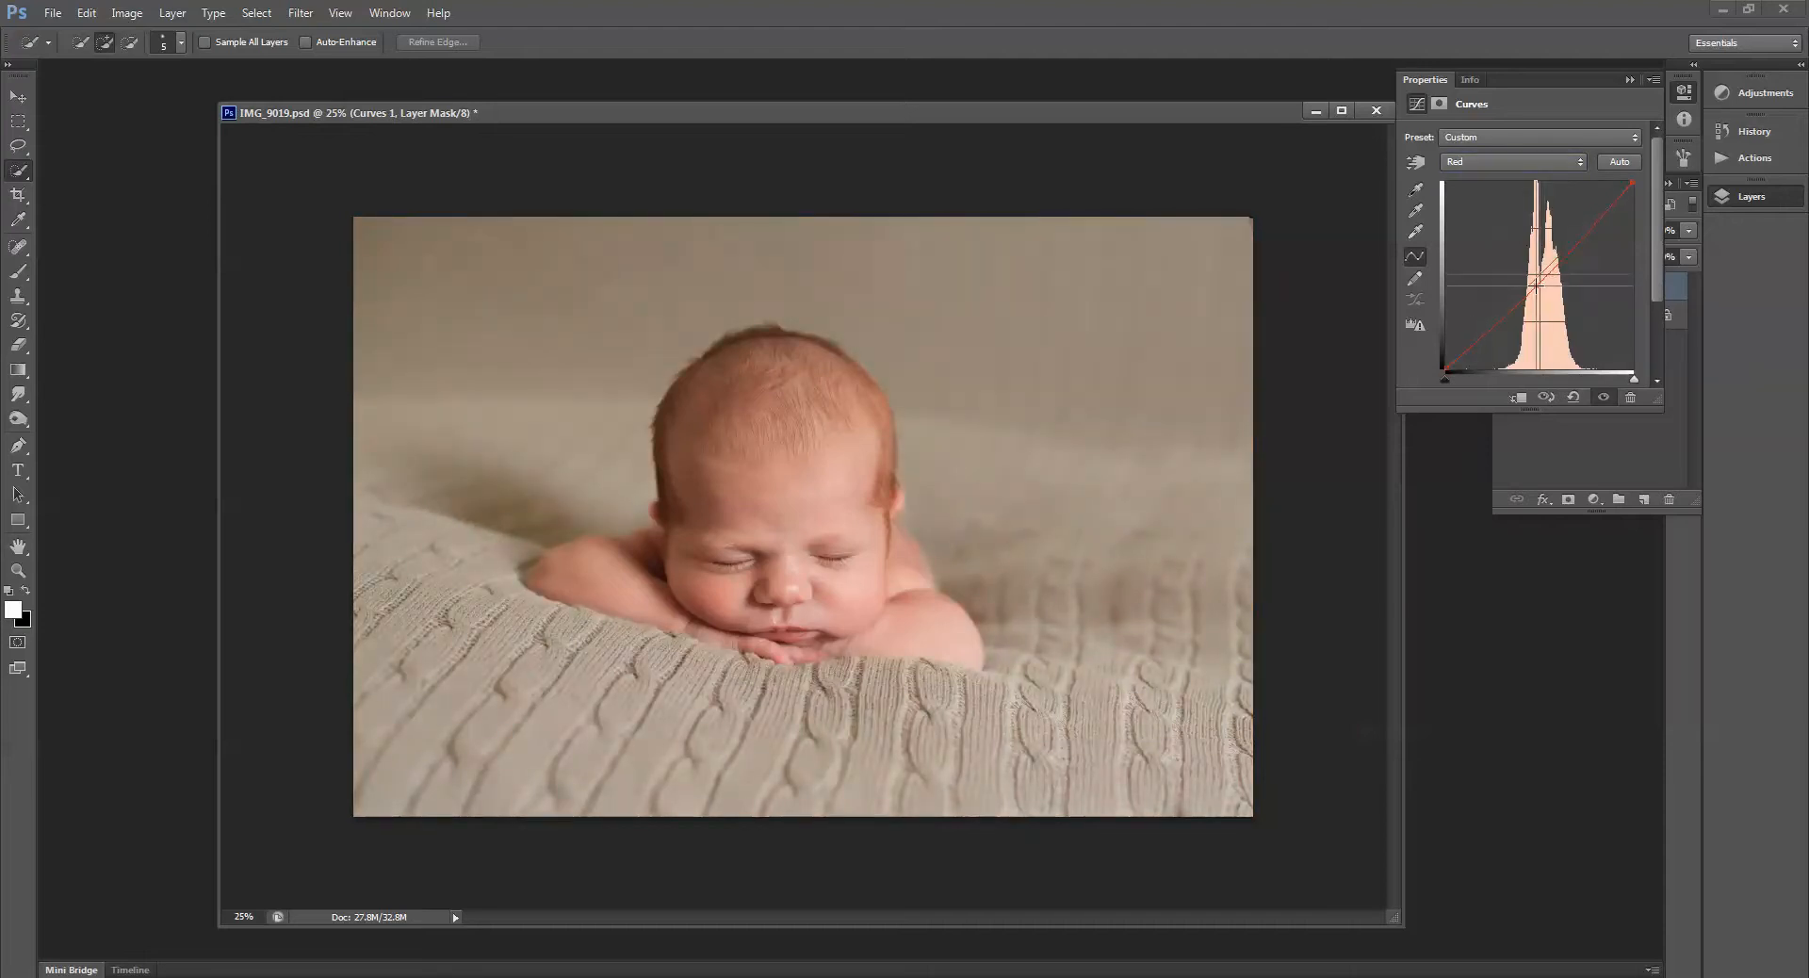
pyautogui.click(1512, 161)
pyautogui.click(1453, 211)
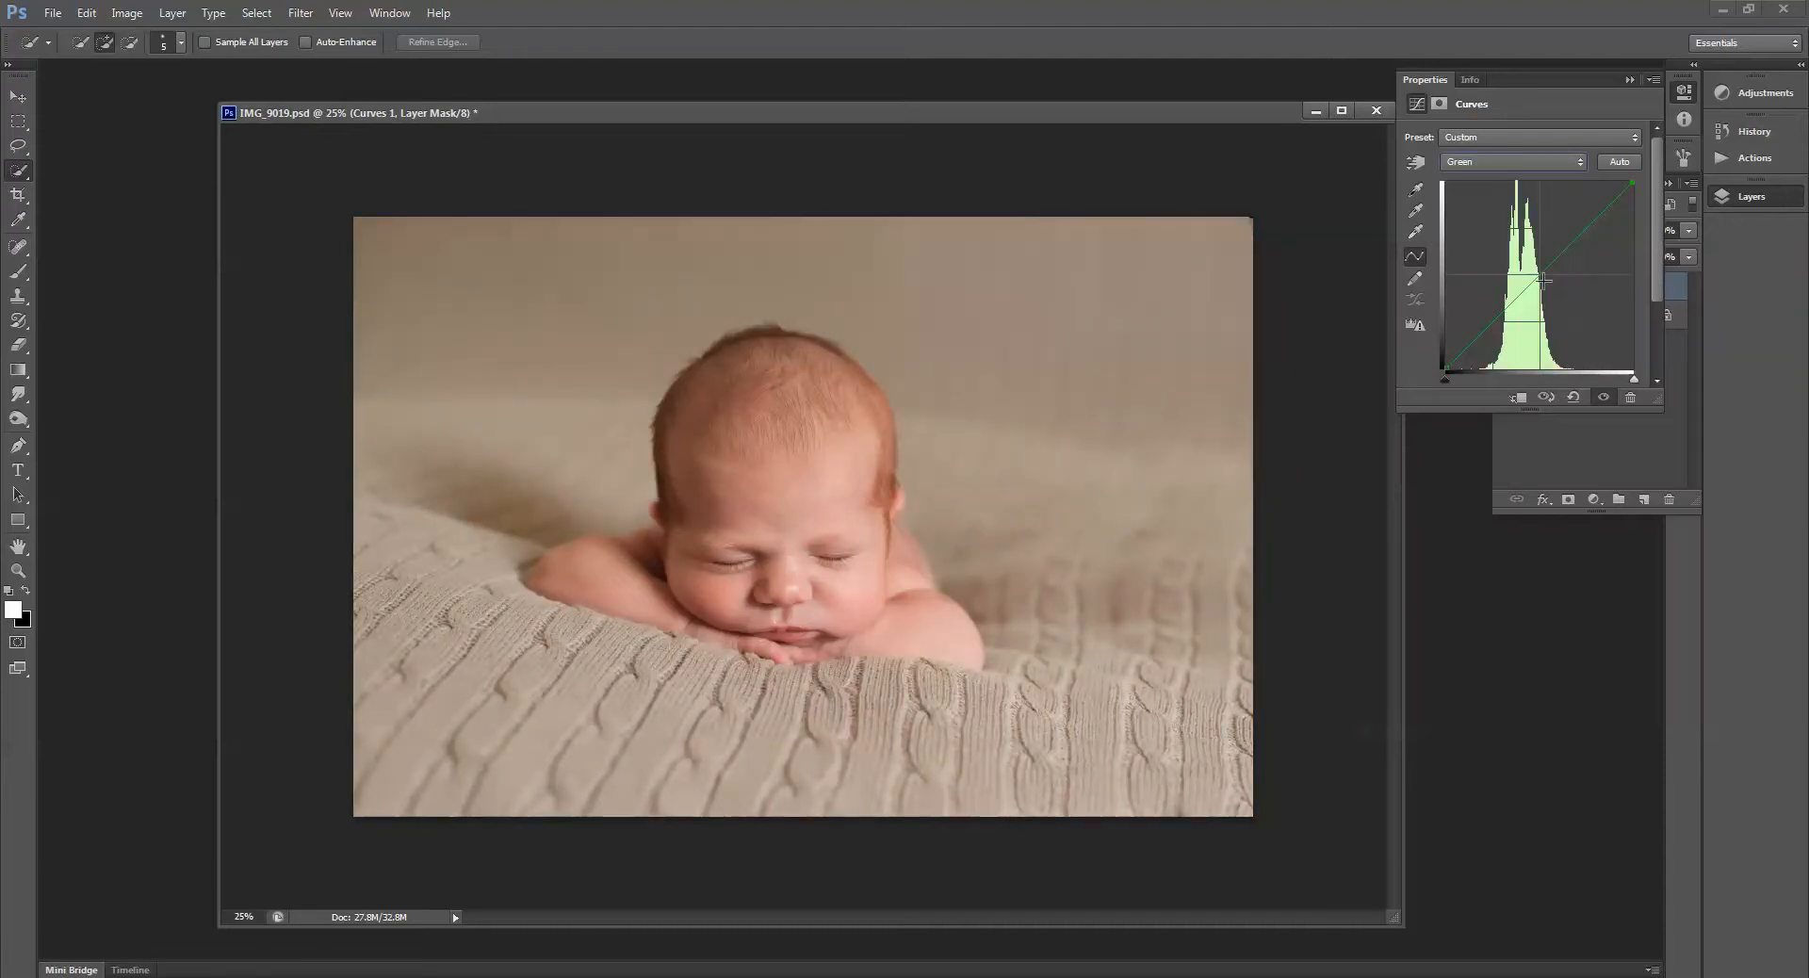
pyautogui.moveTo(1542, 276); pyautogui.dragTo(1539, 297)
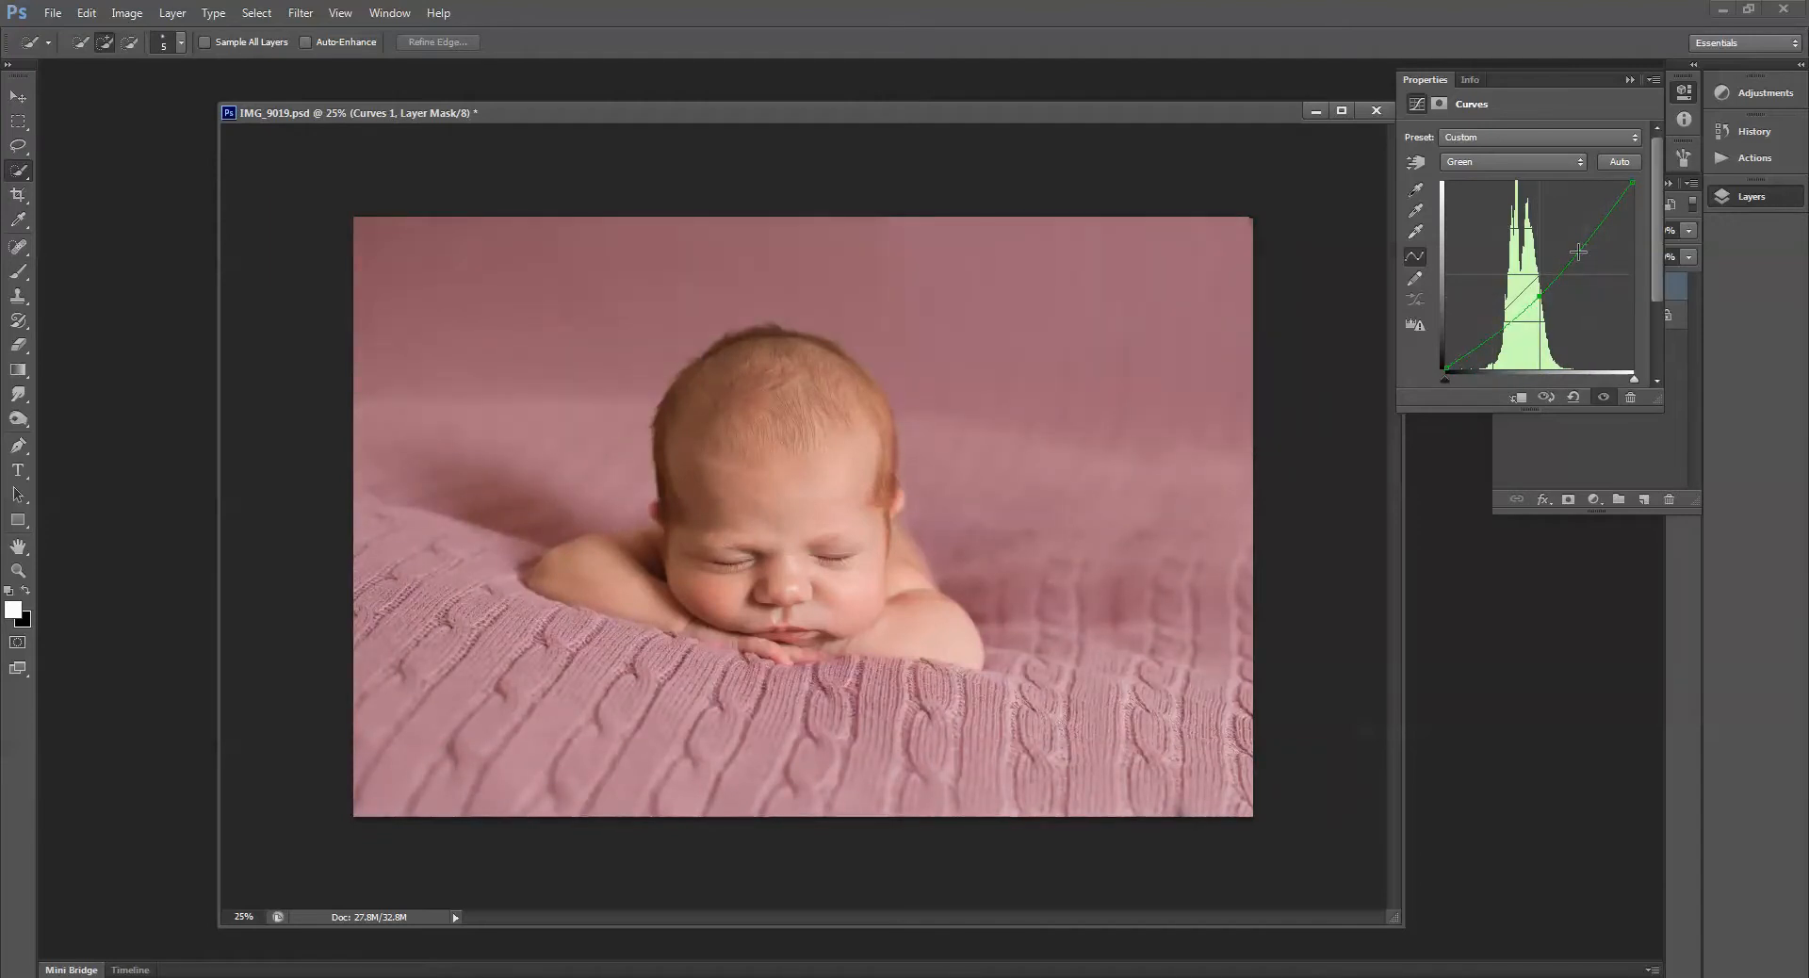
# Lower the midtones of the Red curve a little further to mute the pink of the blanket and backdrop.
pyautogui.click(1490, 163)
pyautogui.click(1479, 187)
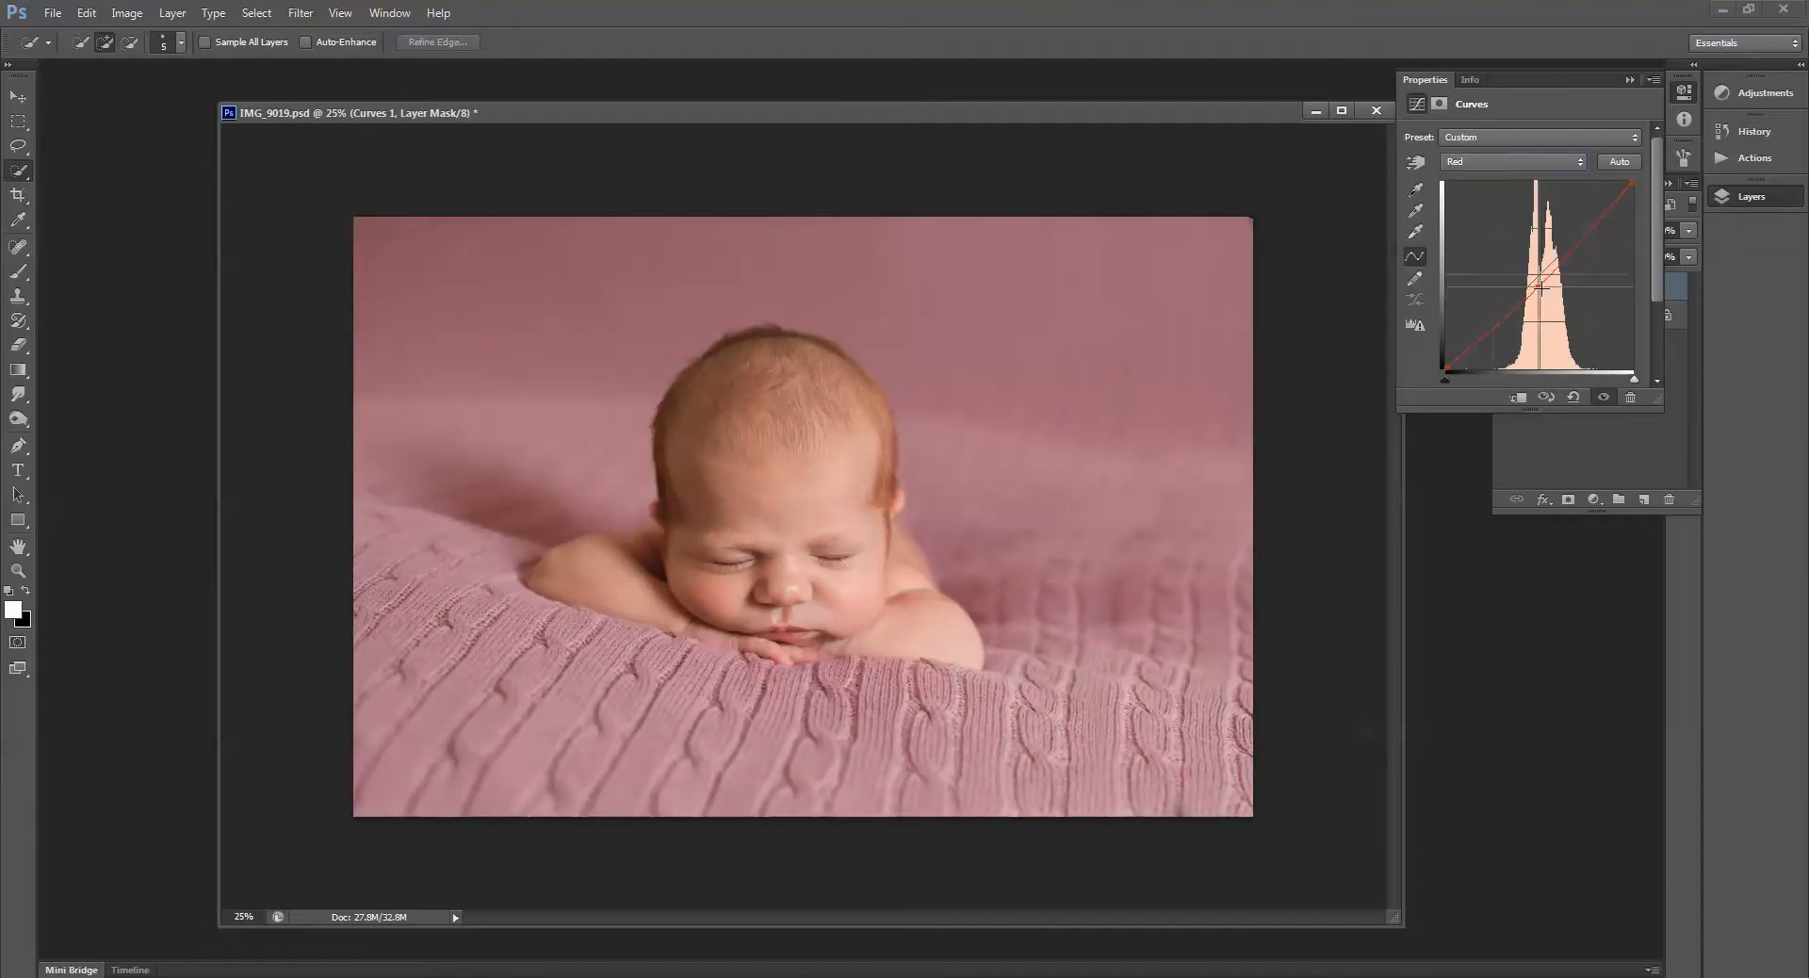
pyautogui.click(1545, 286)
pyautogui.click(1635, 466)
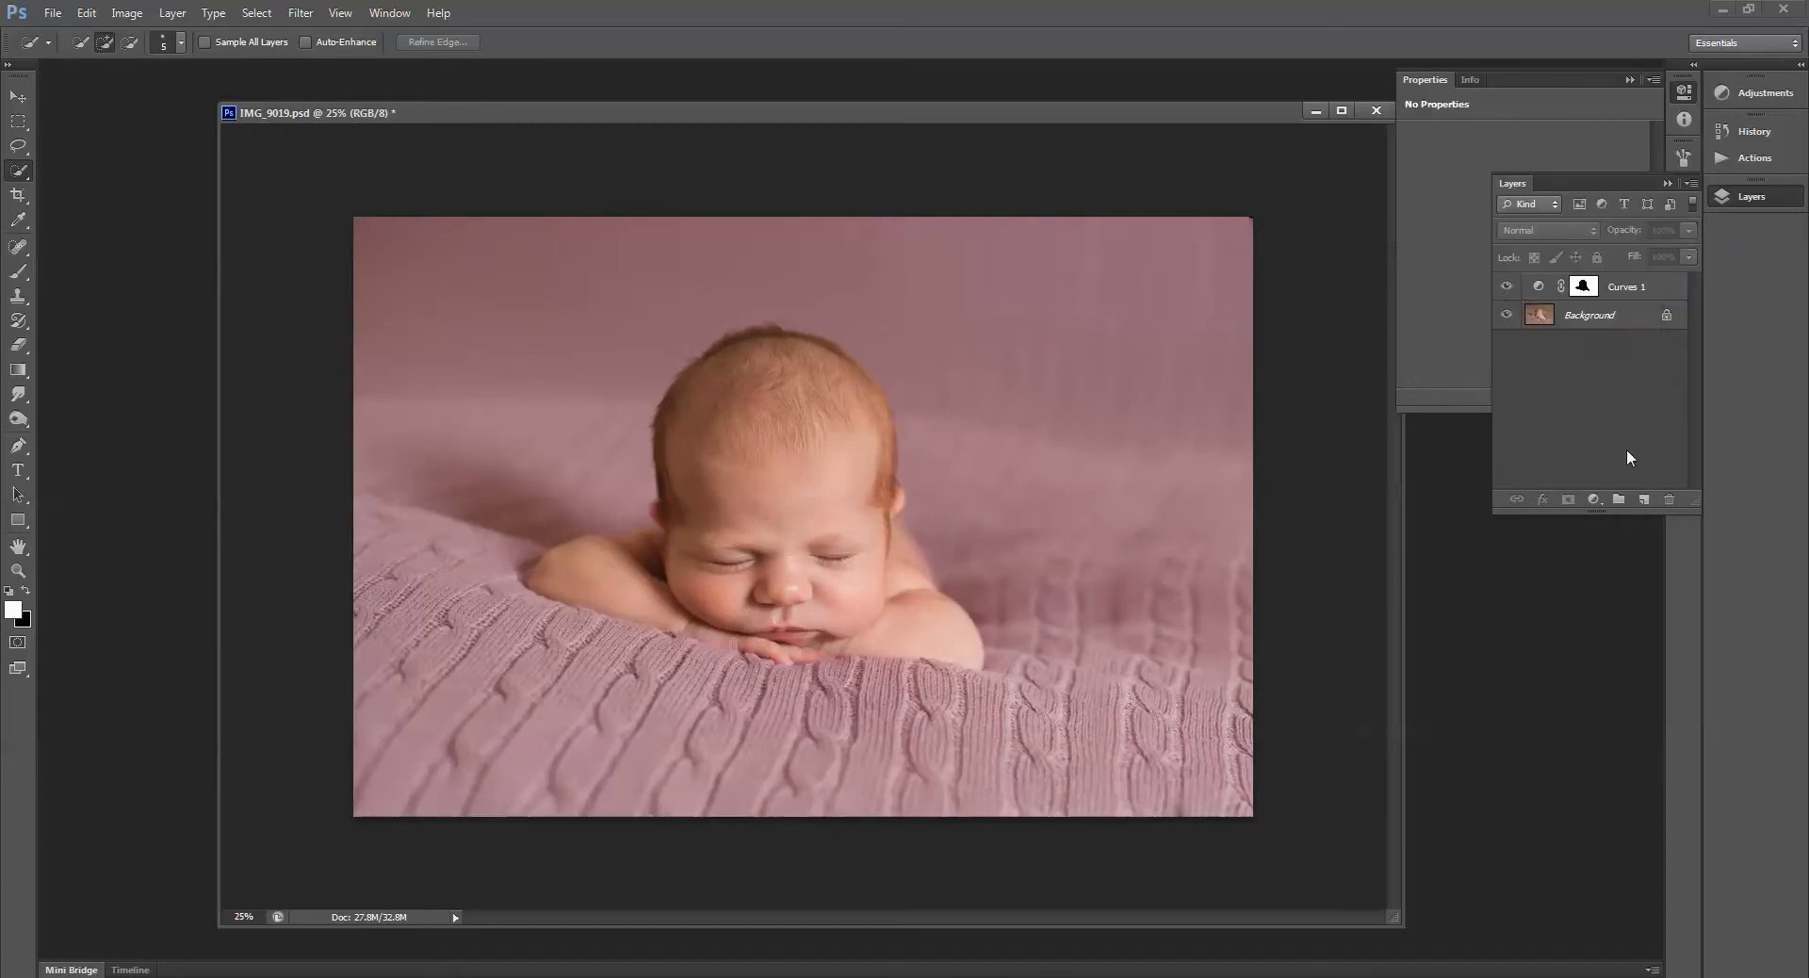
pyautogui.click(1512, 288)
# Target the Curves 1 layer mask with the Brush tool near the baby's hands, using a soft round 225 px brush at 0% hardness.
pyautogui.click(18, 571)
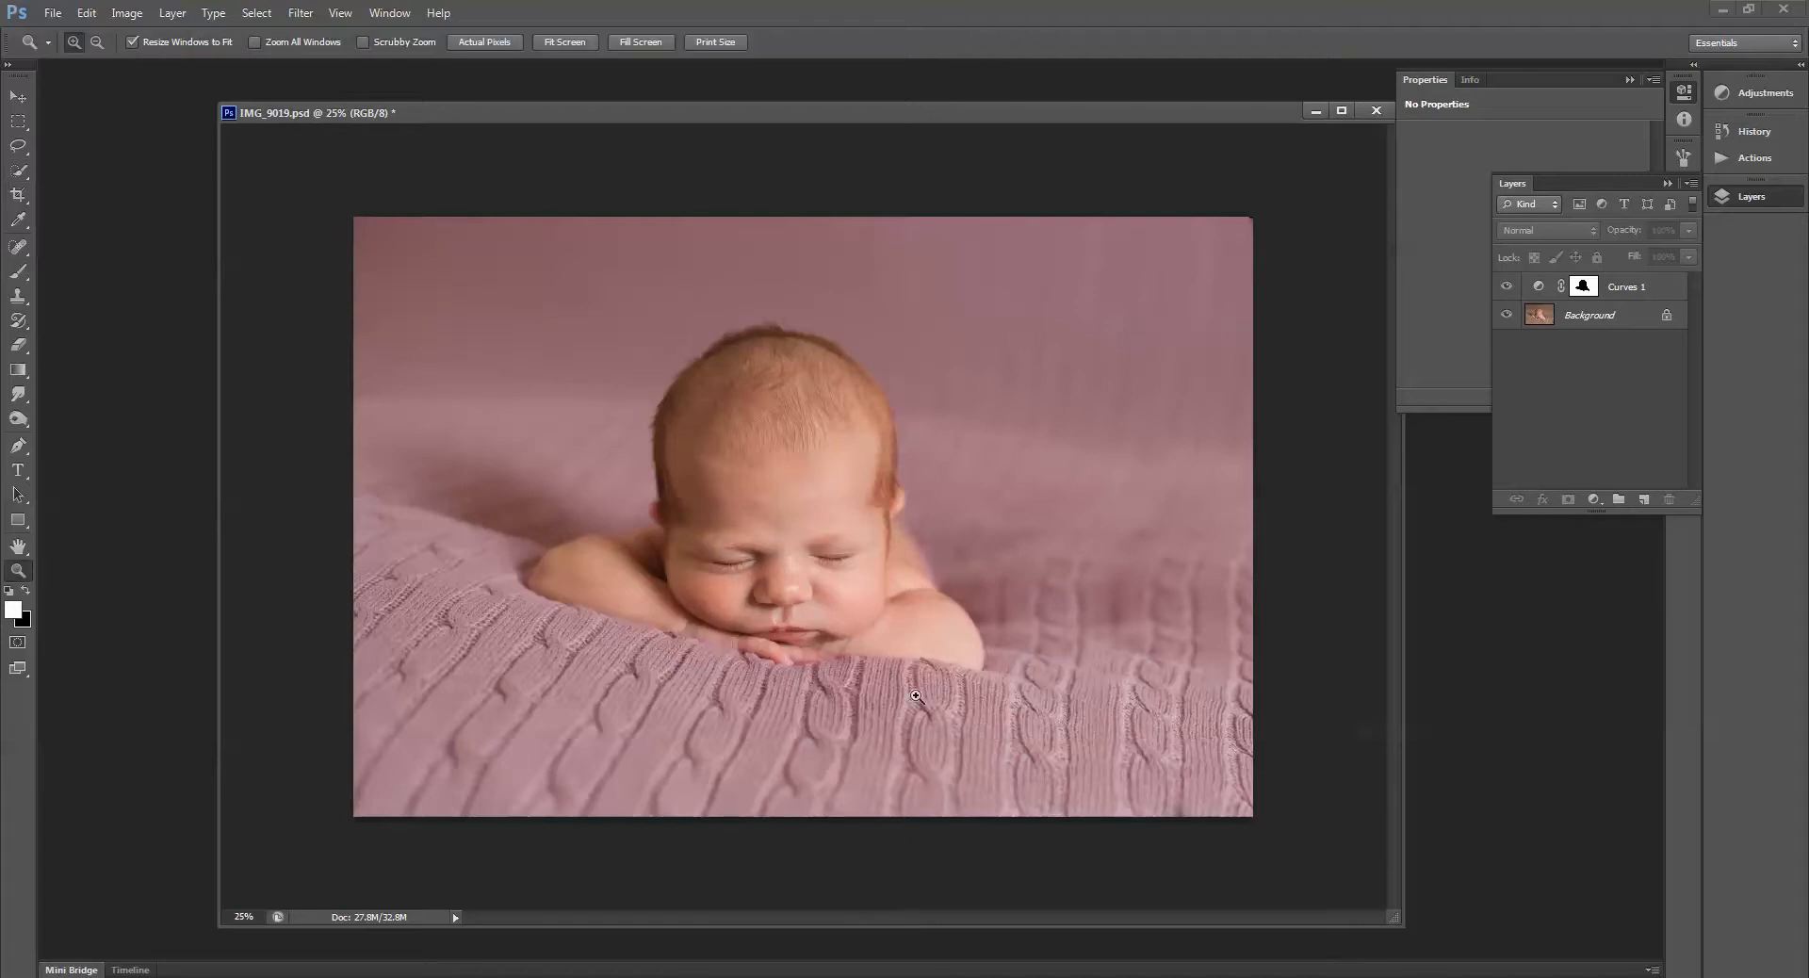
pyautogui.moveTo(592, 558); pyautogui.dragTo(886, 716)
pyautogui.press('b')
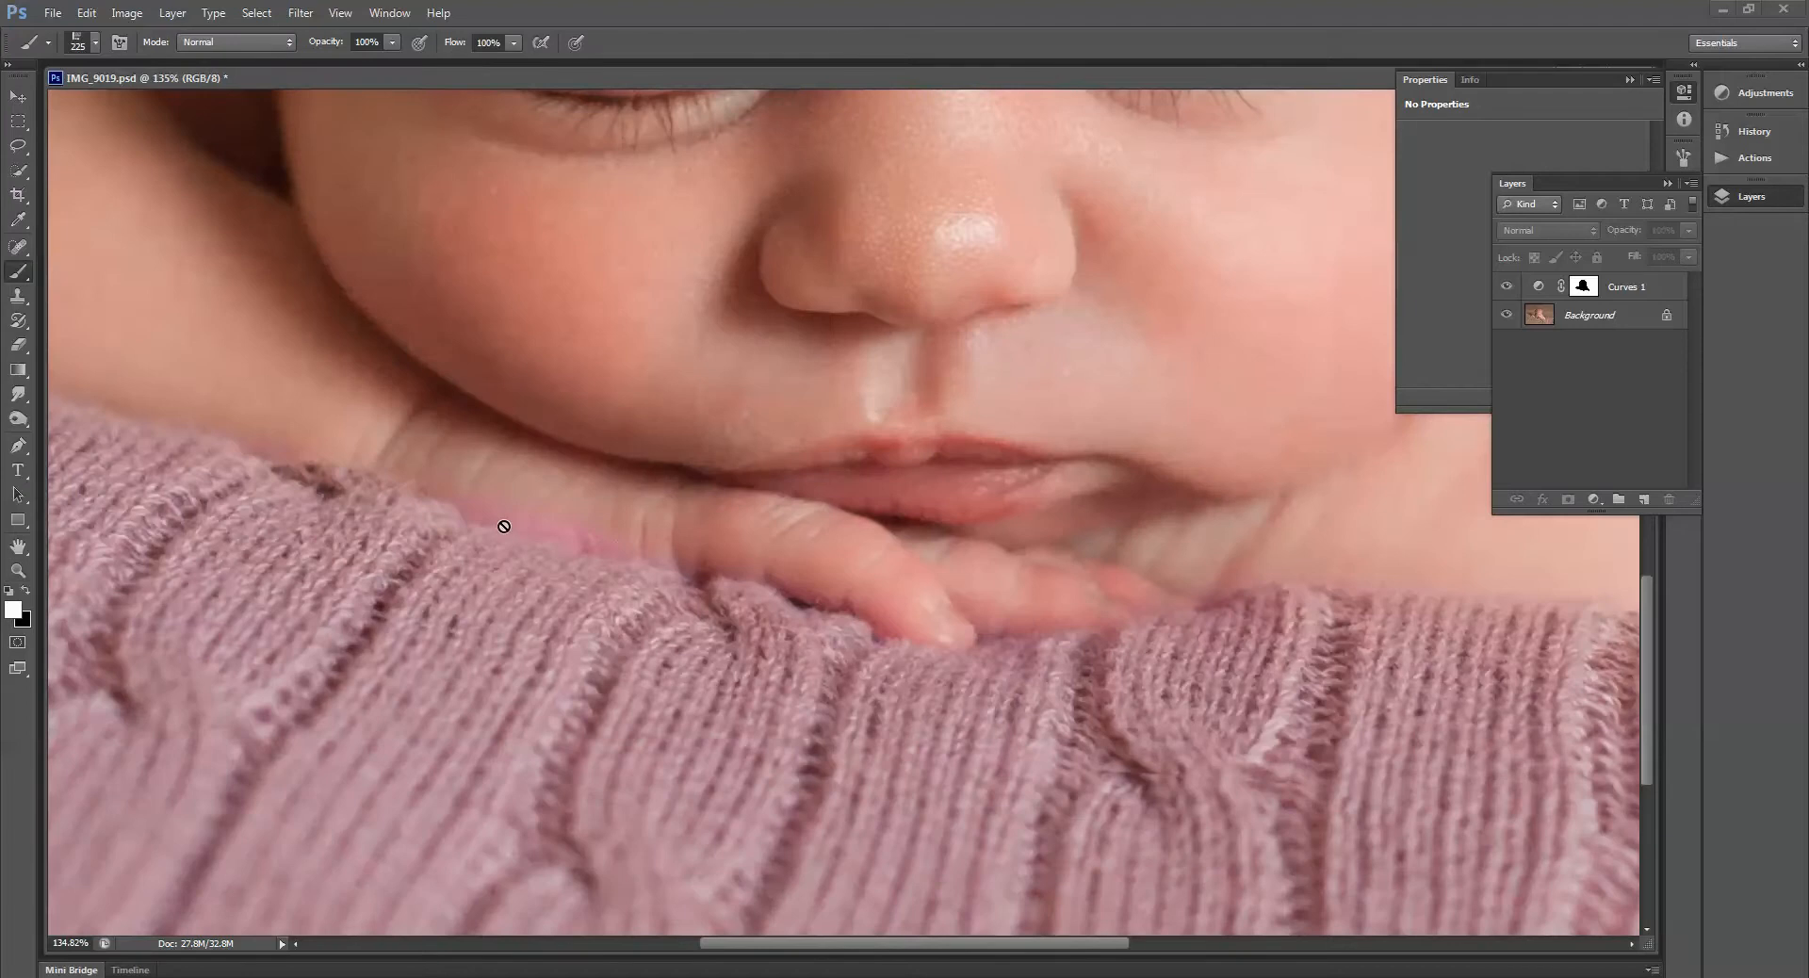
pyautogui.click(1582, 291)
pyautogui.click(95, 41)
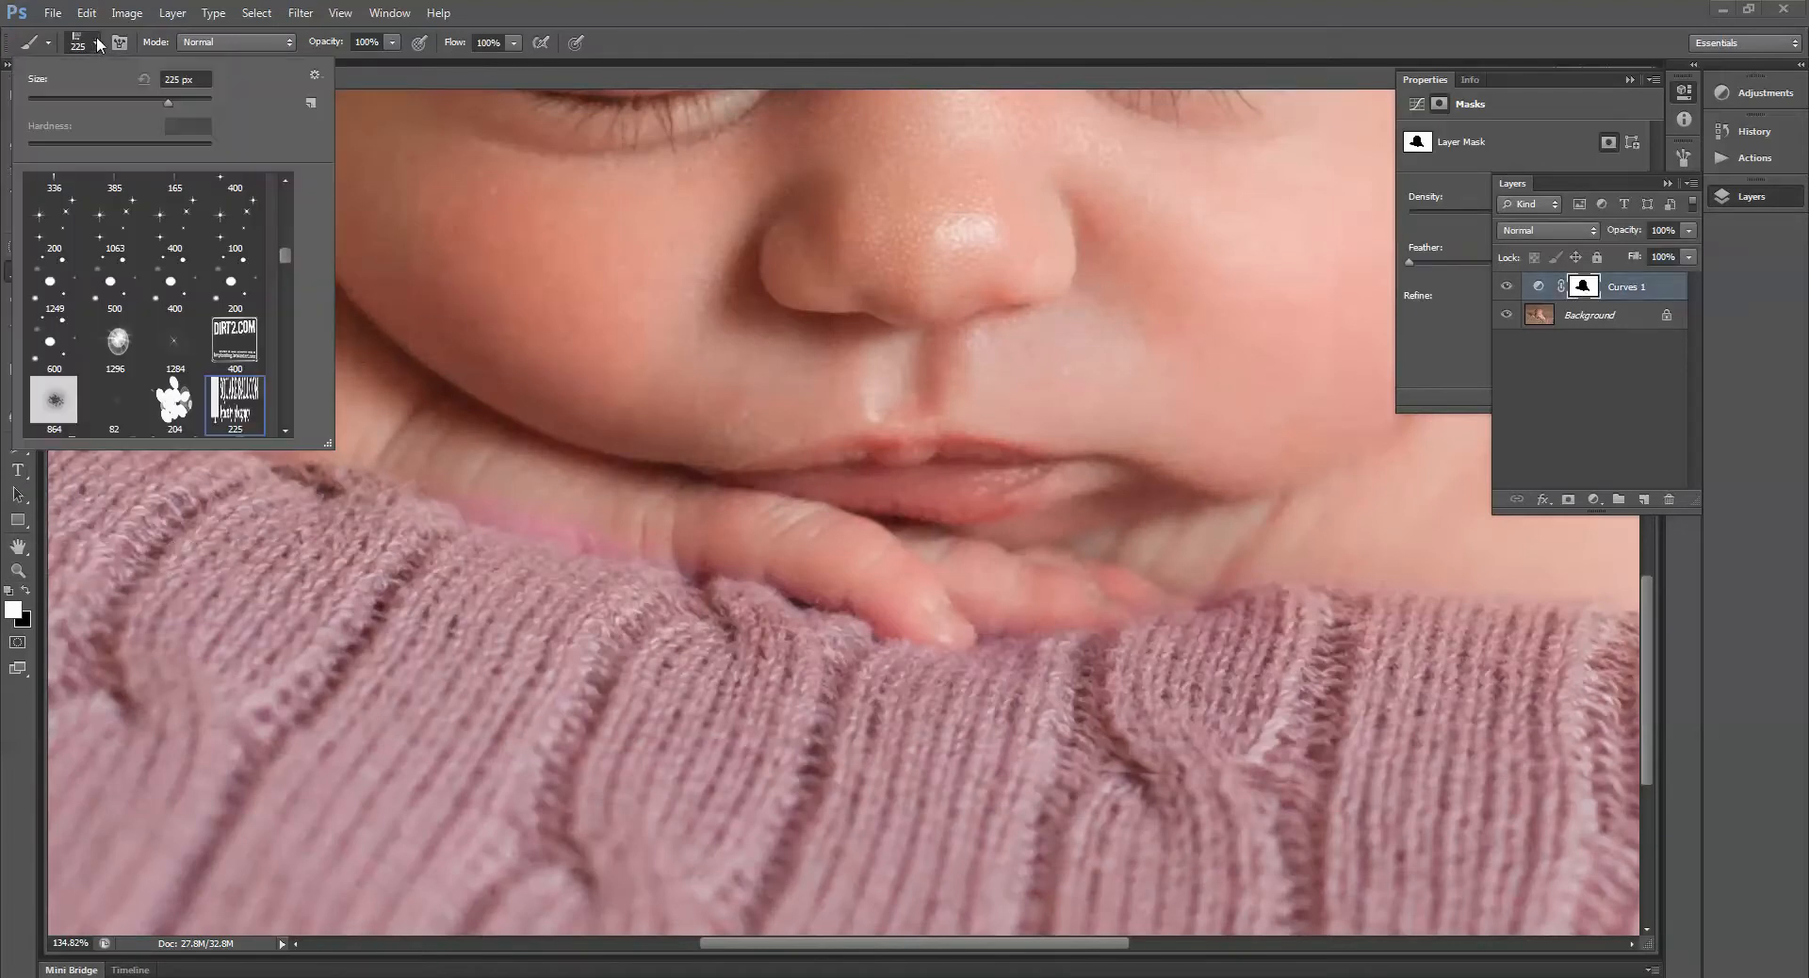
pyautogui.moveTo(294, 251); pyautogui.dragTo(275, 161)
pyautogui.click(175, 203)
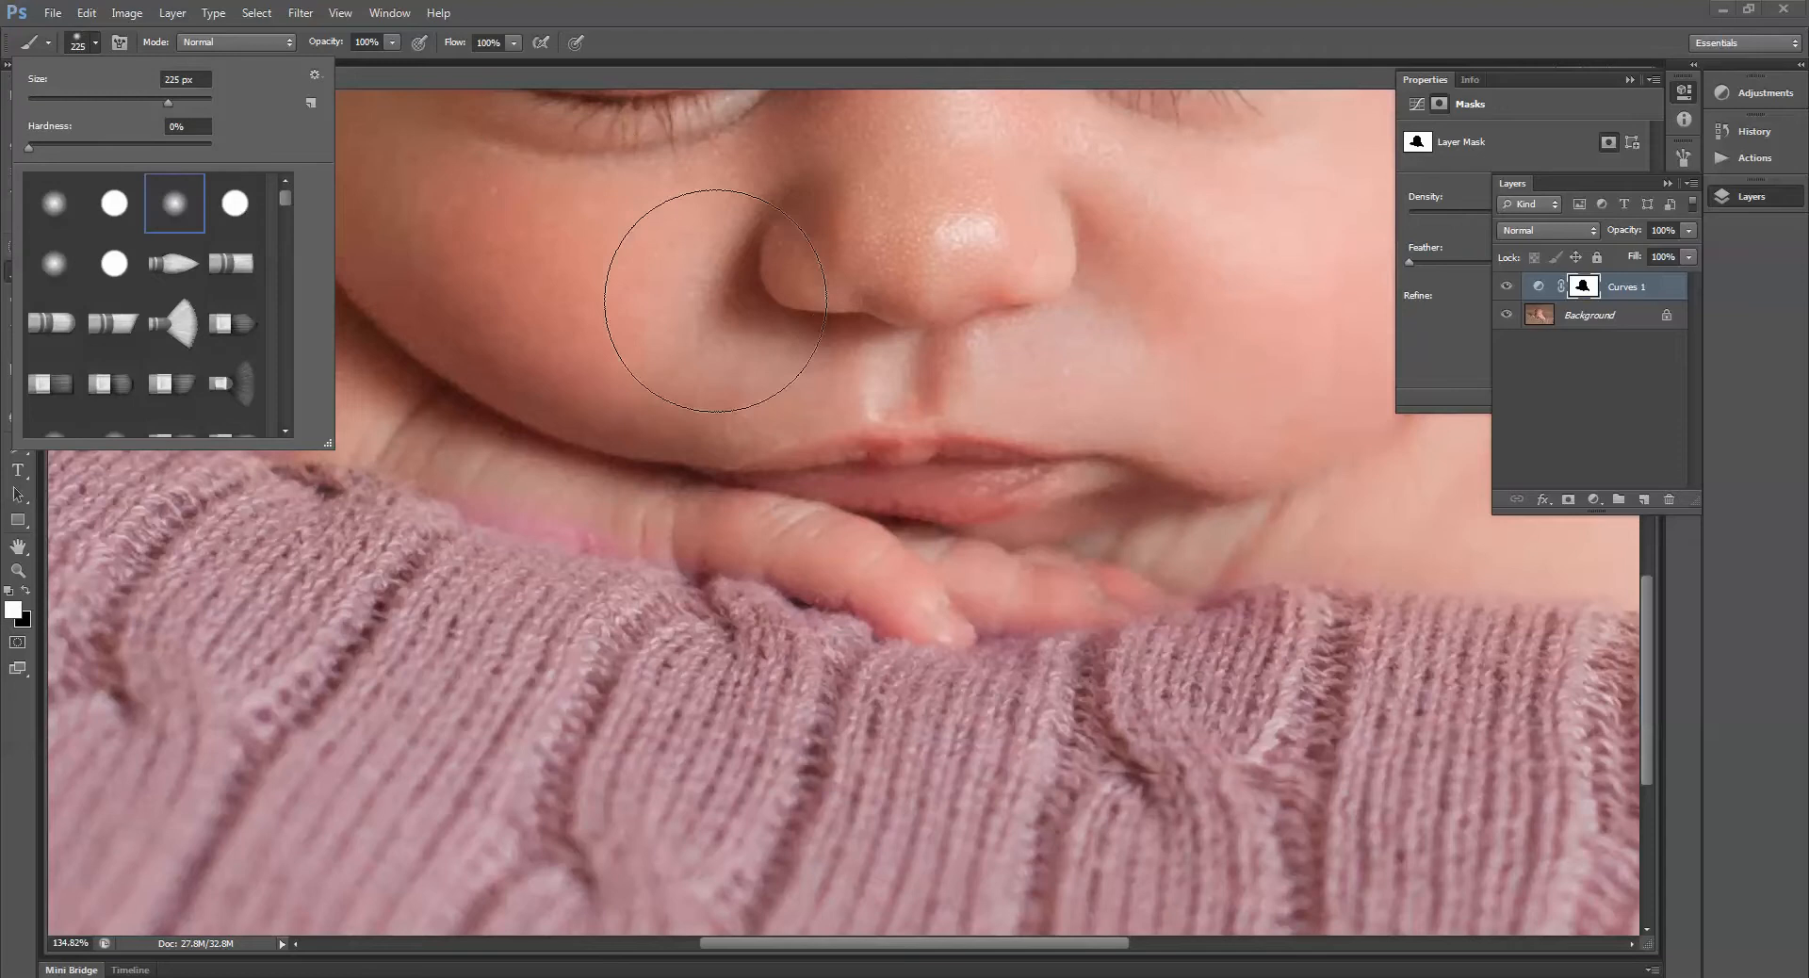
pyautogui.click(682, 360)
# Paint black on the Curves 1 mask with a 45 px brush to clear the pink tint from the baby's forearm and fingers.
pyautogui.press('x')
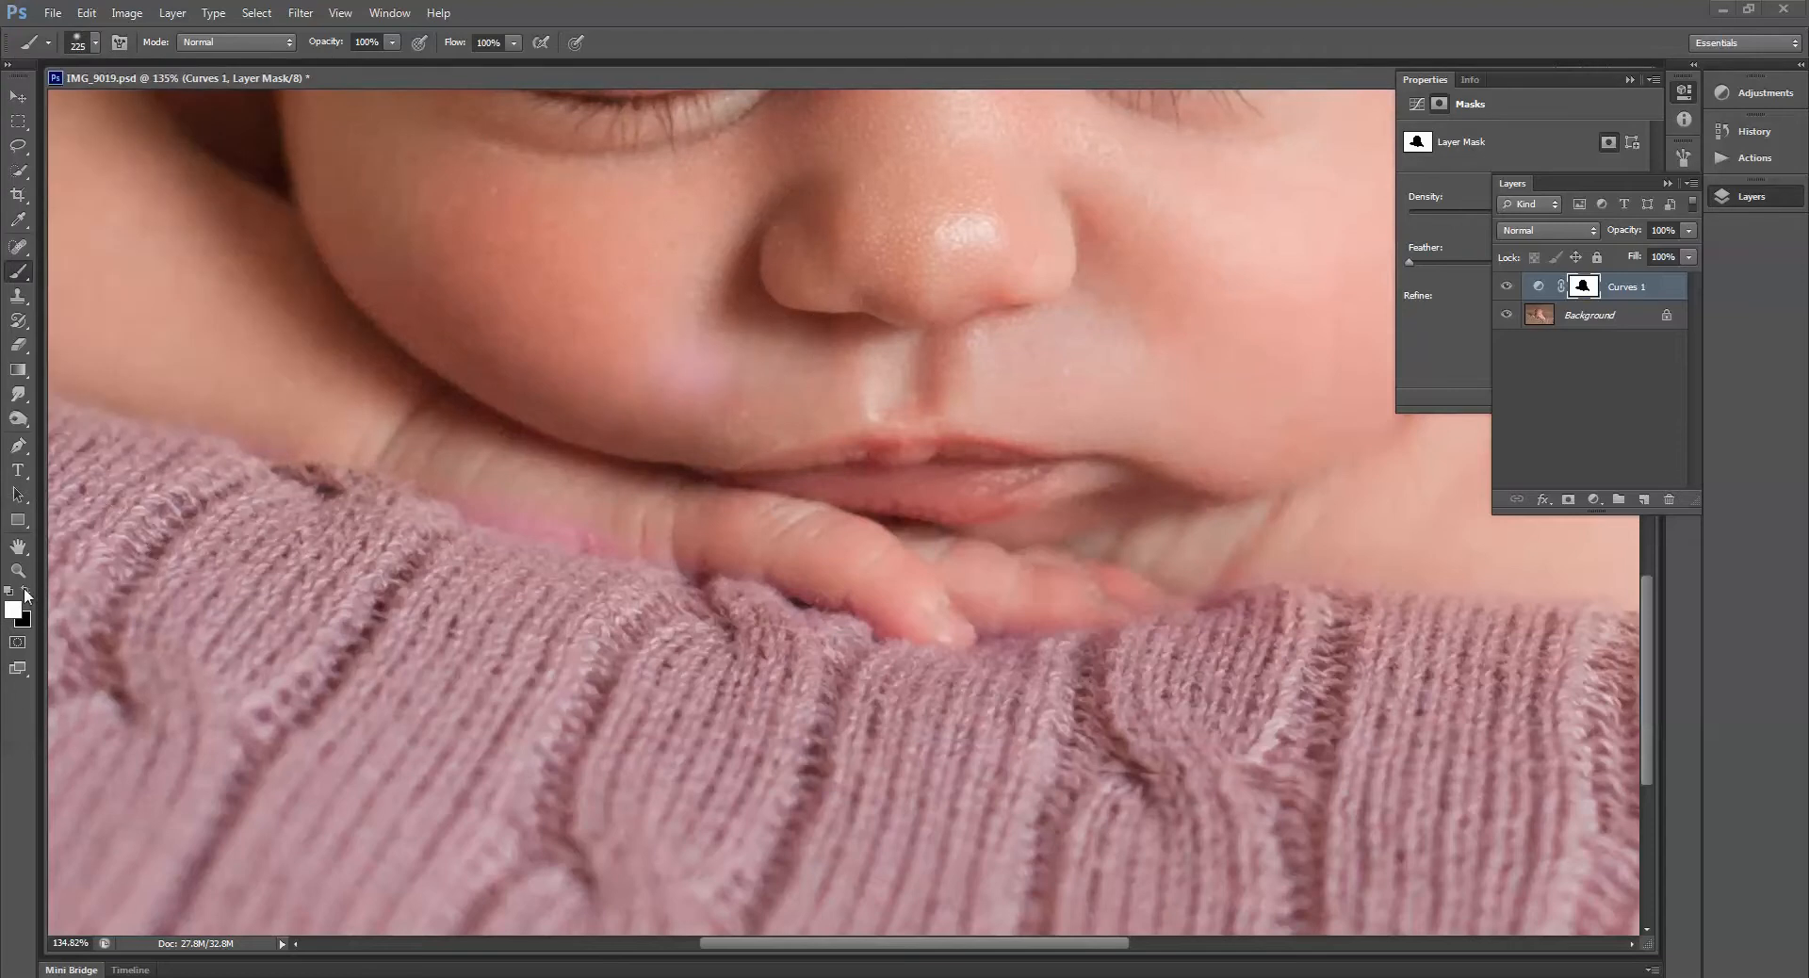
pyautogui.press('[')
pyautogui.press('[')
pyautogui.press('[')
pyautogui.press('[')
pyautogui.press('[')
pyautogui.press('[')
pyautogui.press('[')
pyautogui.press('[')
pyautogui.press('[')
pyautogui.press('[')
pyautogui.press('[')
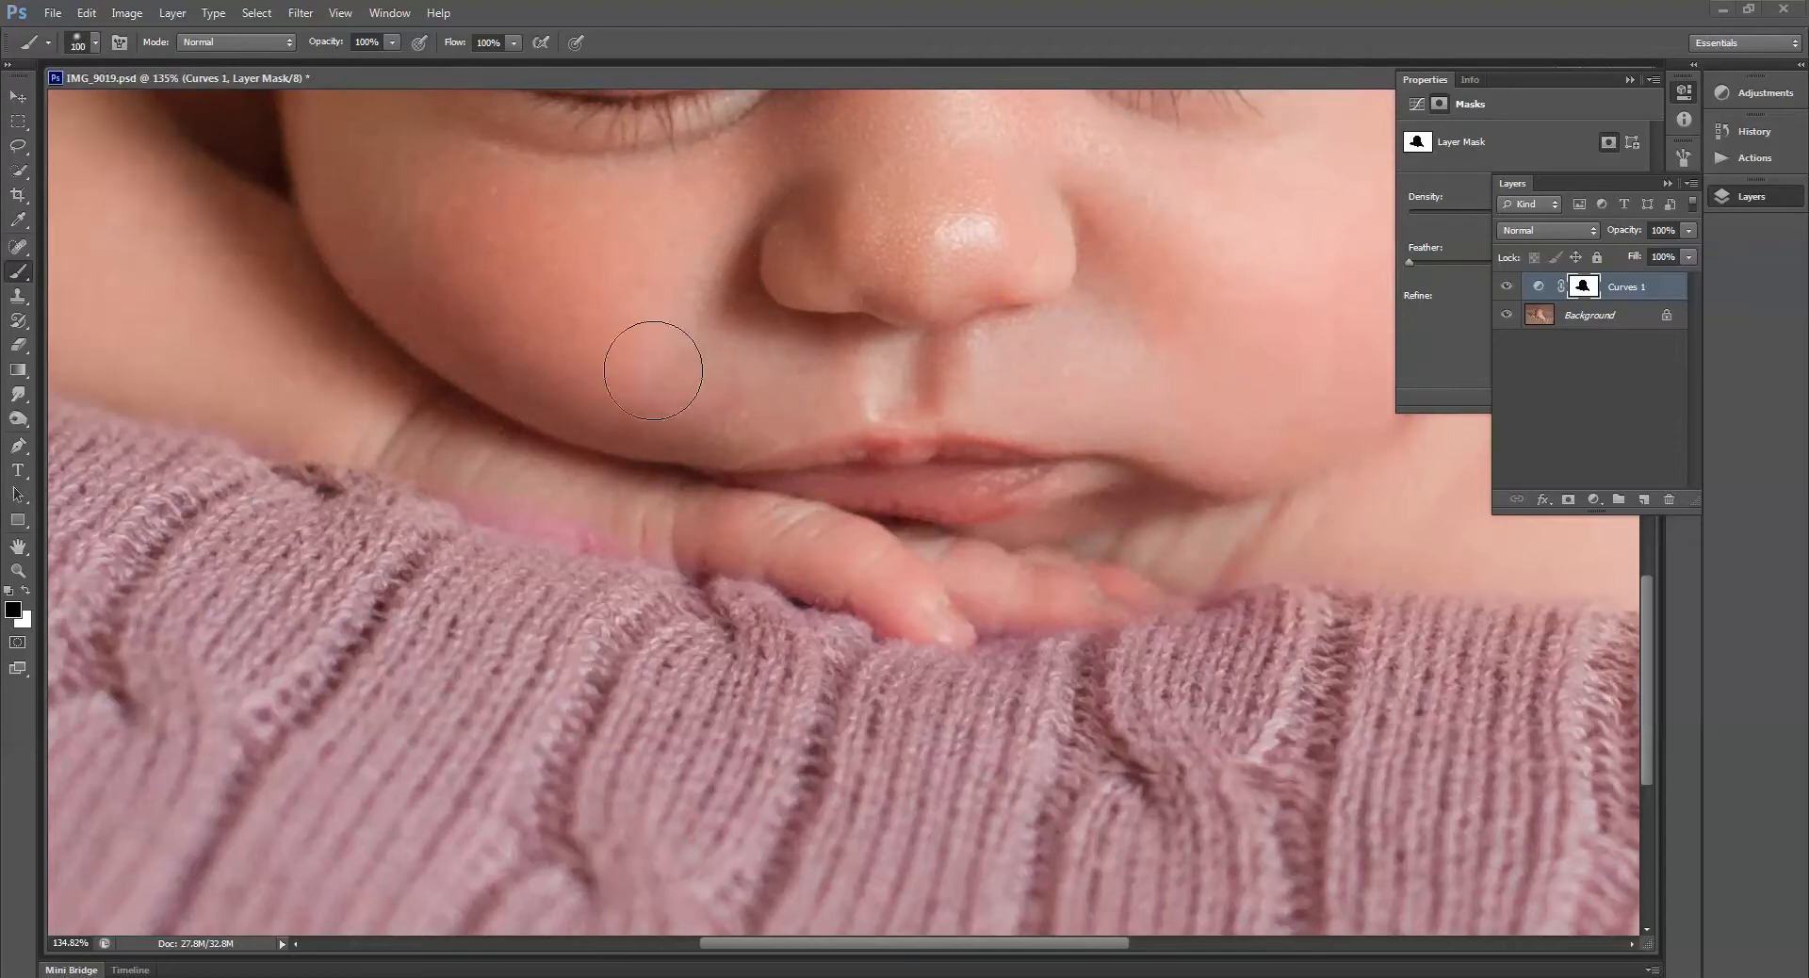
pyautogui.press('[')
pyautogui.press('[')
pyautogui.press('[')
pyautogui.press('[')
pyautogui.press('[')
pyautogui.press('[')
pyautogui.moveTo(838, 593)
pyautogui.mouseDown()
pyautogui.moveTo(747, 555)
pyautogui.moveTo(485, 514)
pyautogui.moveTo(389, 464)
pyautogui.mouseUp()
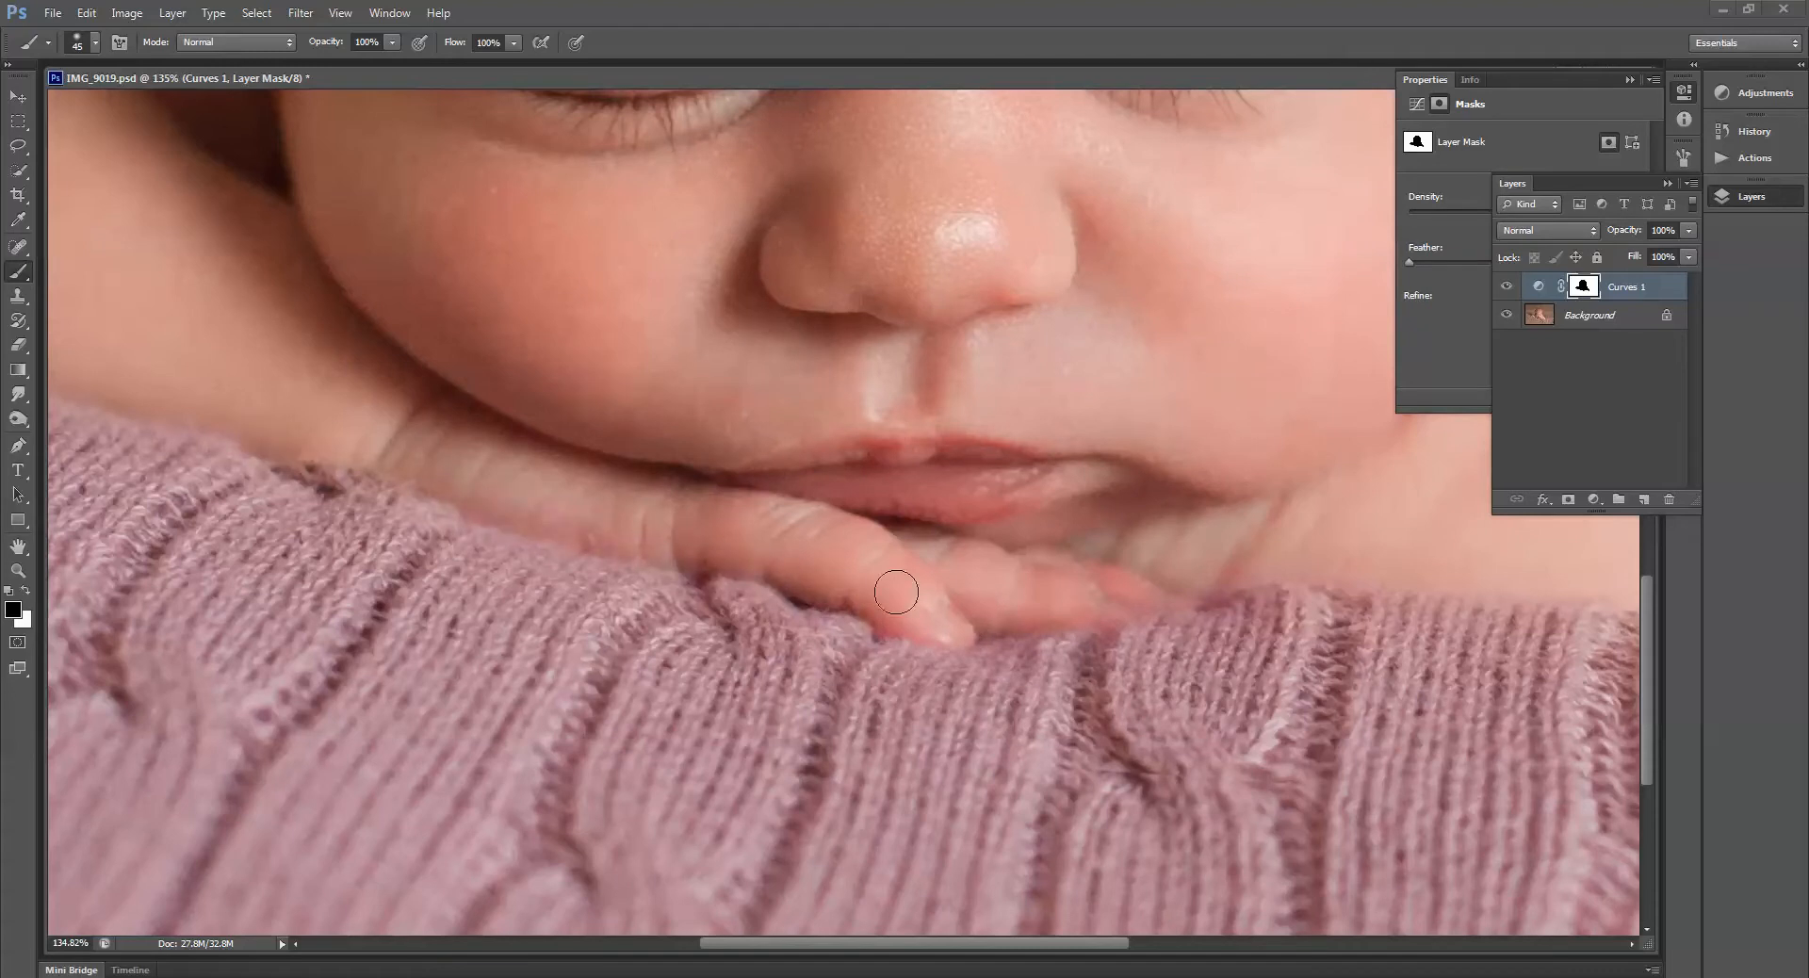
pyautogui.moveTo(880, 615); pyautogui.dragTo(935, 615)
pyautogui.moveTo(1171, 592); pyautogui.dragTo(1244, 588)
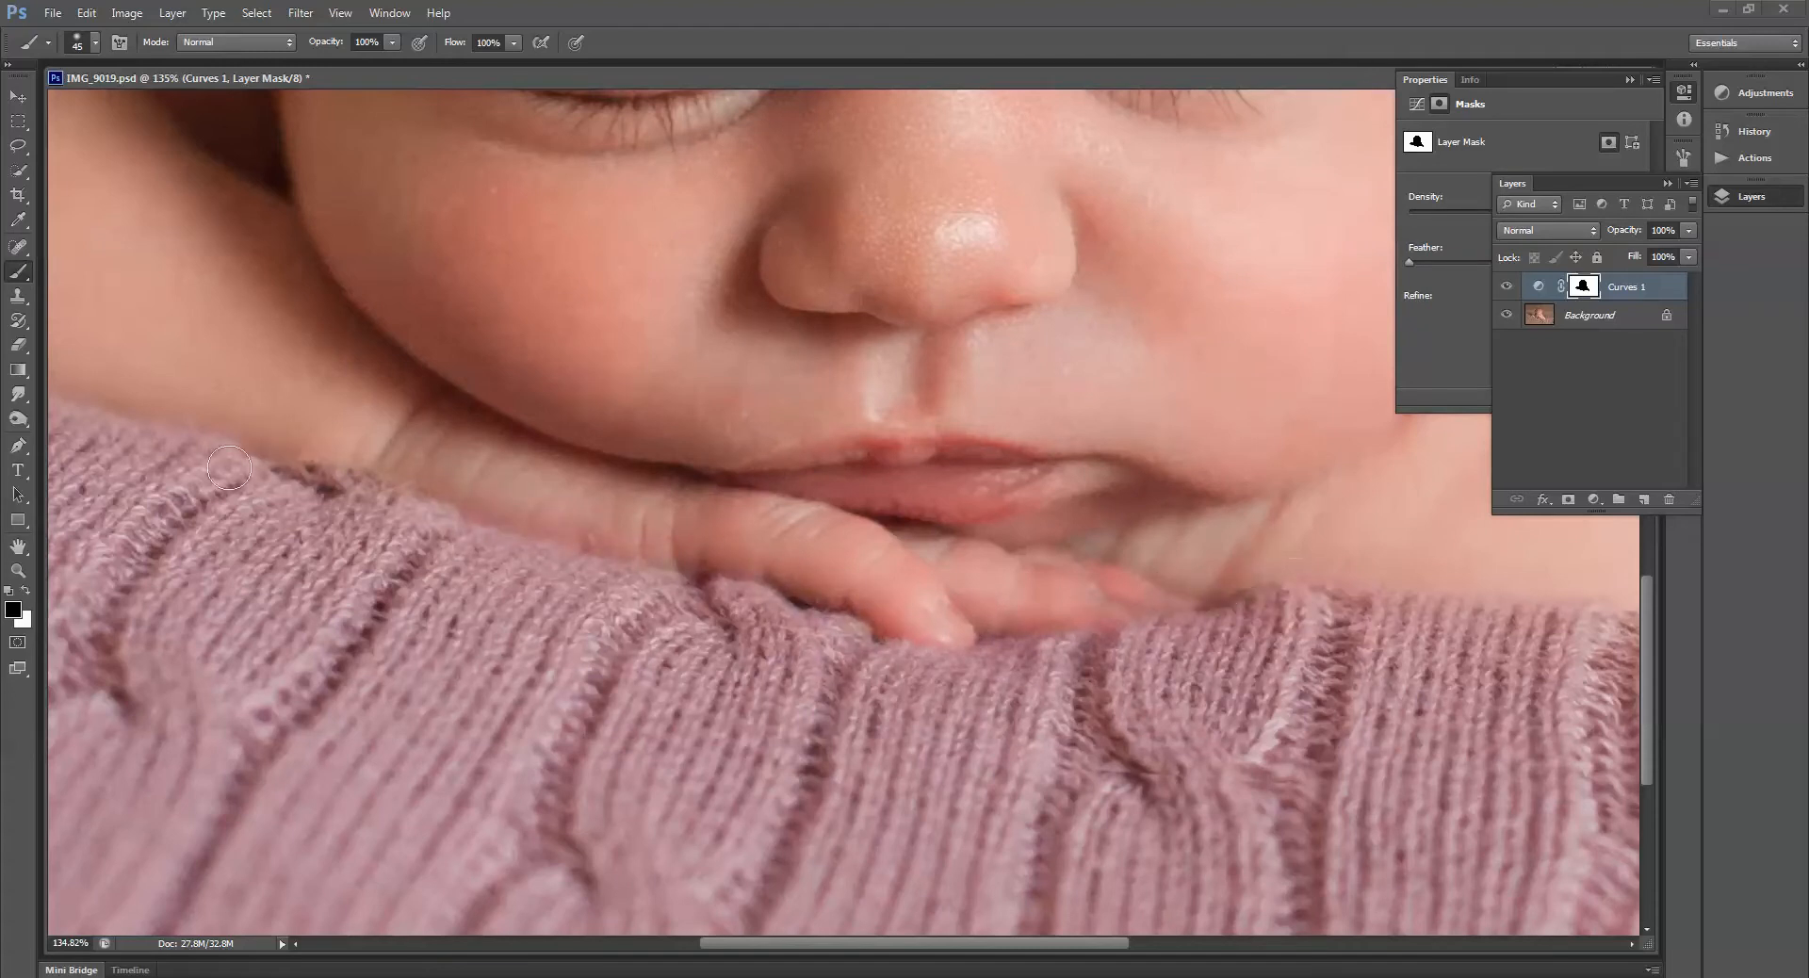
# Examine the mask edges around the baby's arms, head and hair, and the overall photo at reduced magnification.
pyautogui.click(18, 571)
pyautogui.keyDown('alt'); pyautogui.click(542, 524); pyautogui.keyUp('alt')
pyautogui.keyDown('alt'); pyautogui.click(626, 514); pyautogui.keyUp('alt')
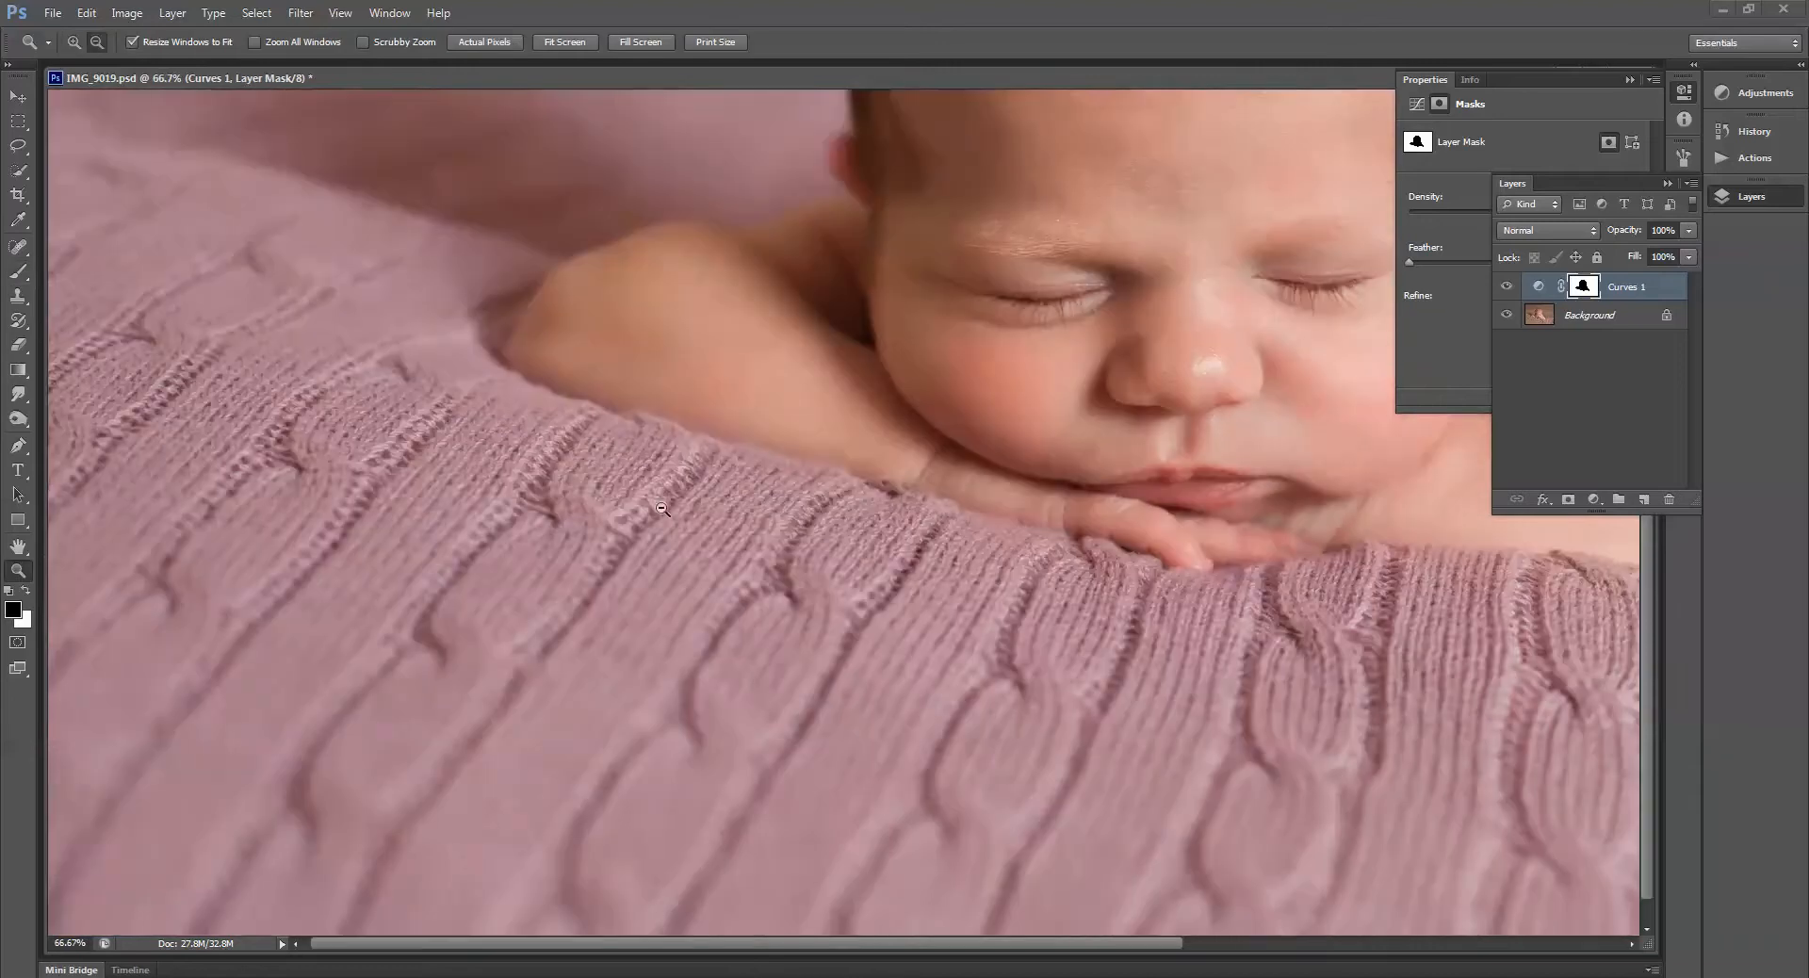
pyautogui.keyDown('alt'); pyautogui.click(1055, 357); pyautogui.keyUp('alt')
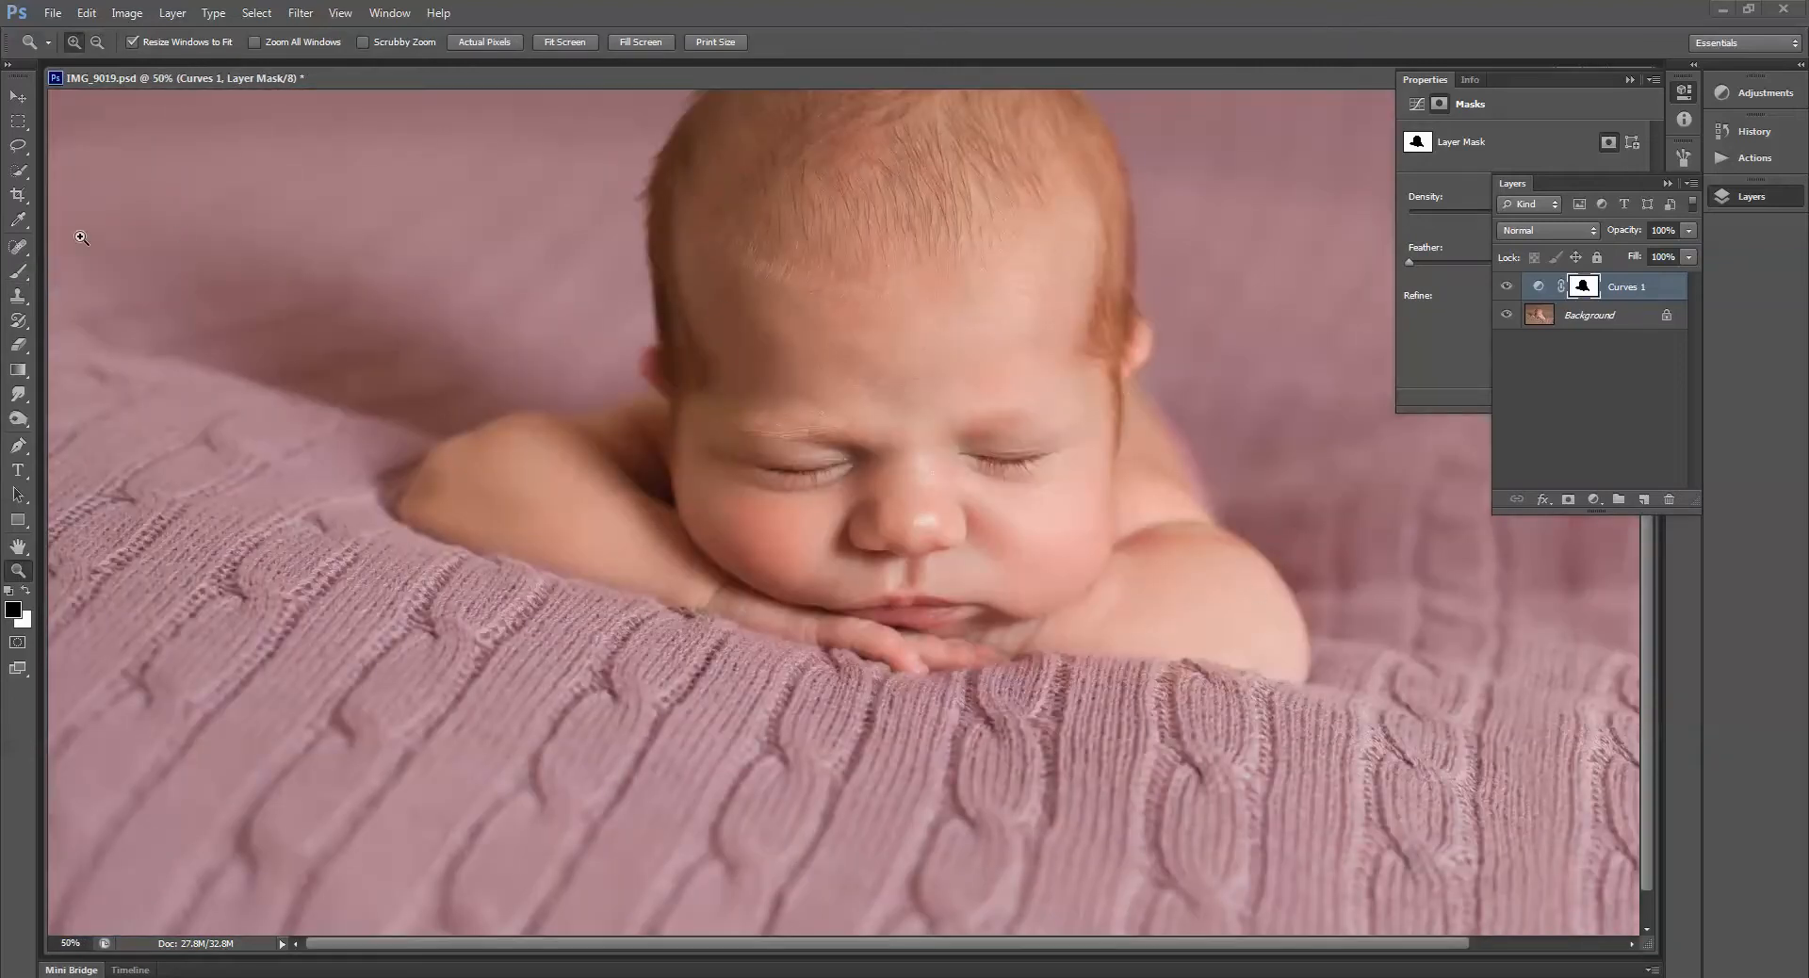
pyautogui.click(18, 271)
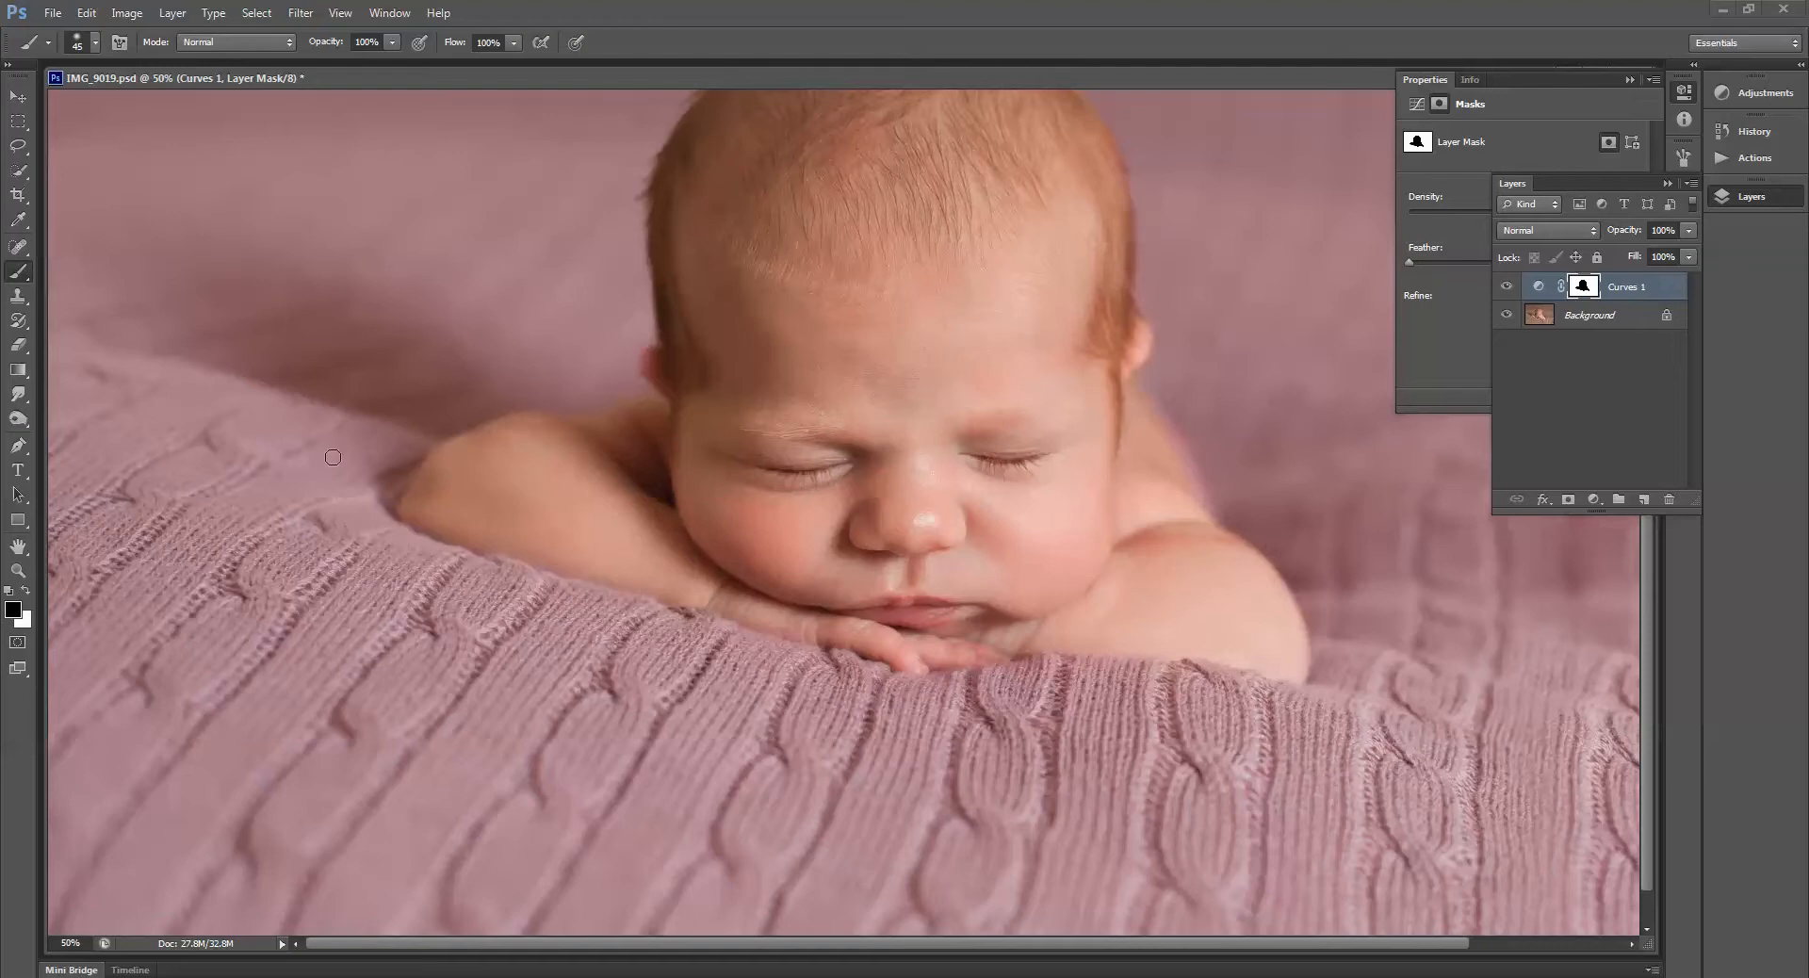
pyautogui.press('z')
pyautogui.keyDown('alt'); pyautogui.click(716, 356); pyautogui.keyUp('alt')
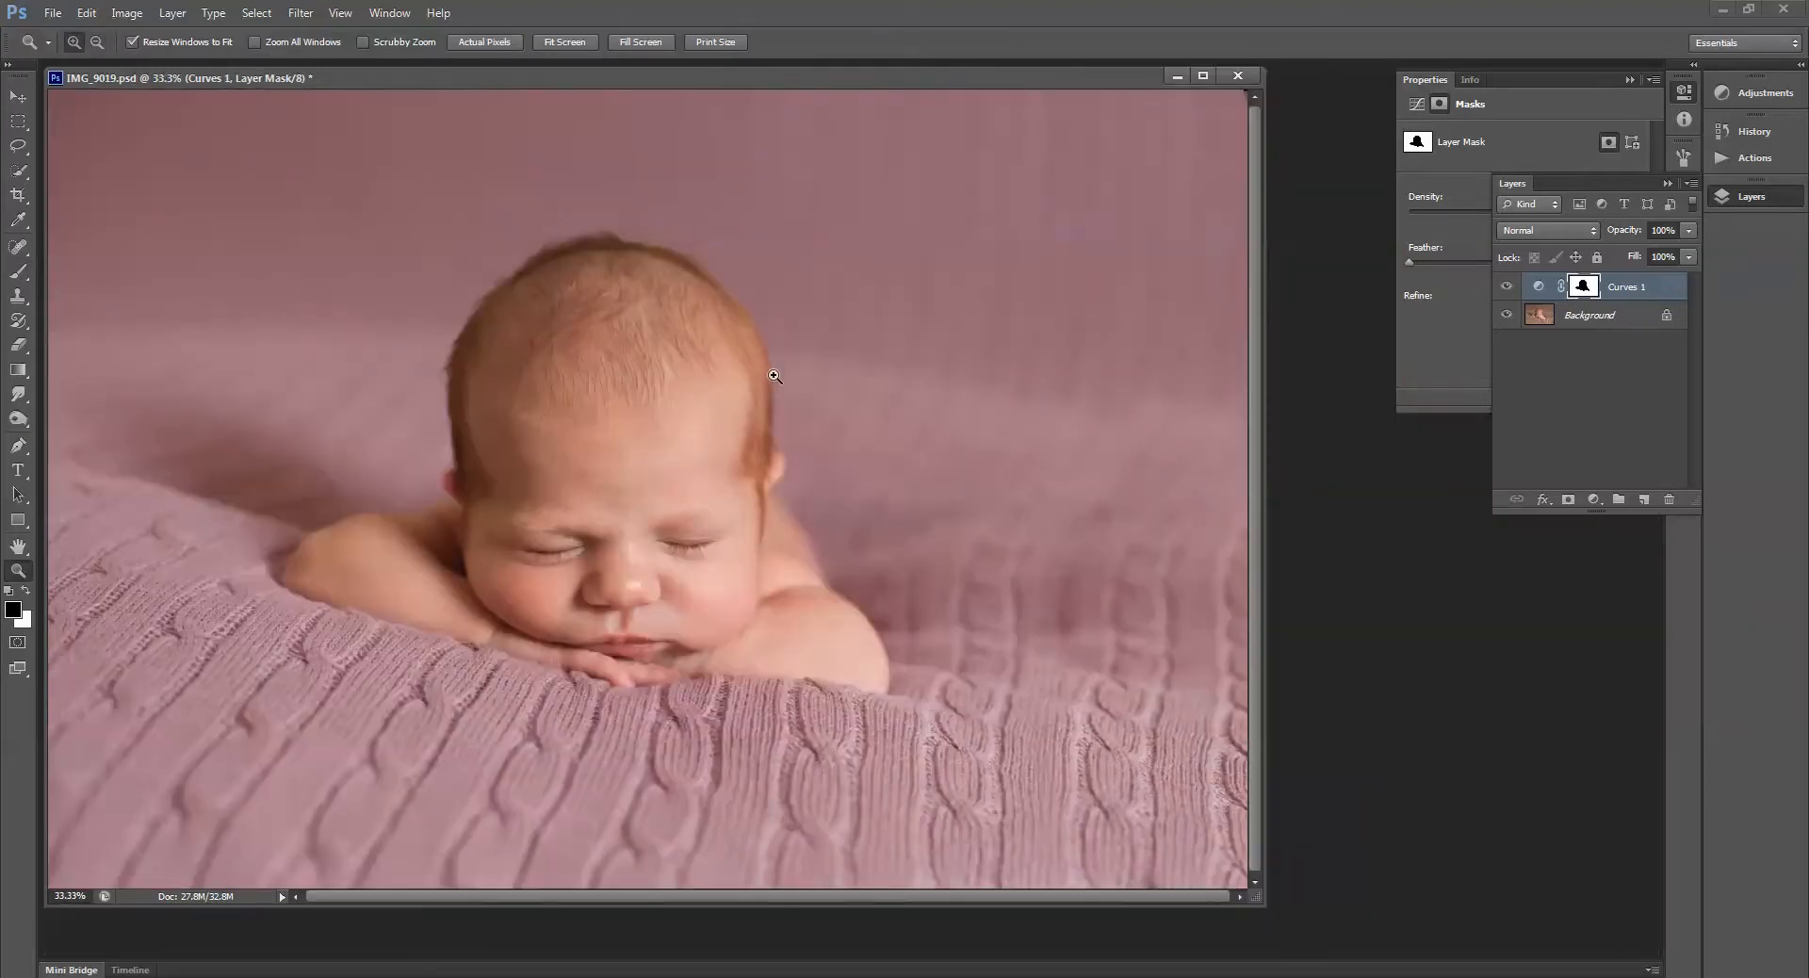
pyautogui.click(521, 489)
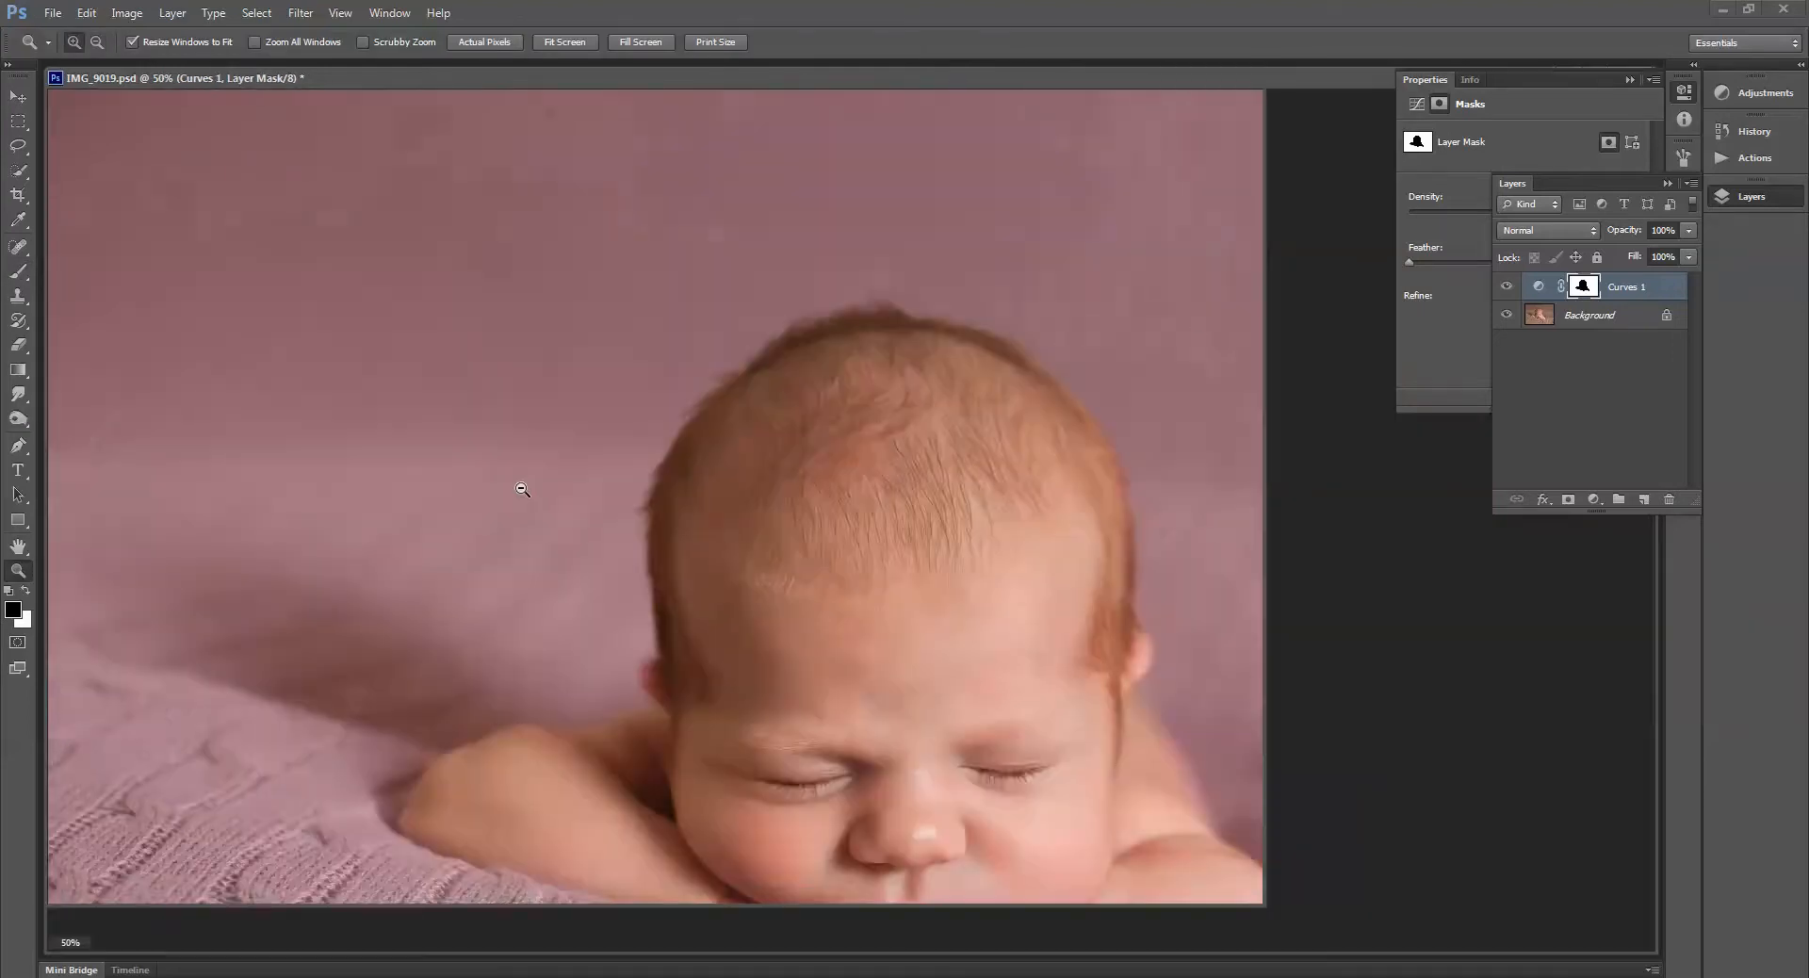
pyautogui.keyDown('alt'); pyautogui.click(695, 533); pyautogui.keyUp('alt')
pyautogui.moveTo(515, 105); pyautogui.dragTo(863, 156)
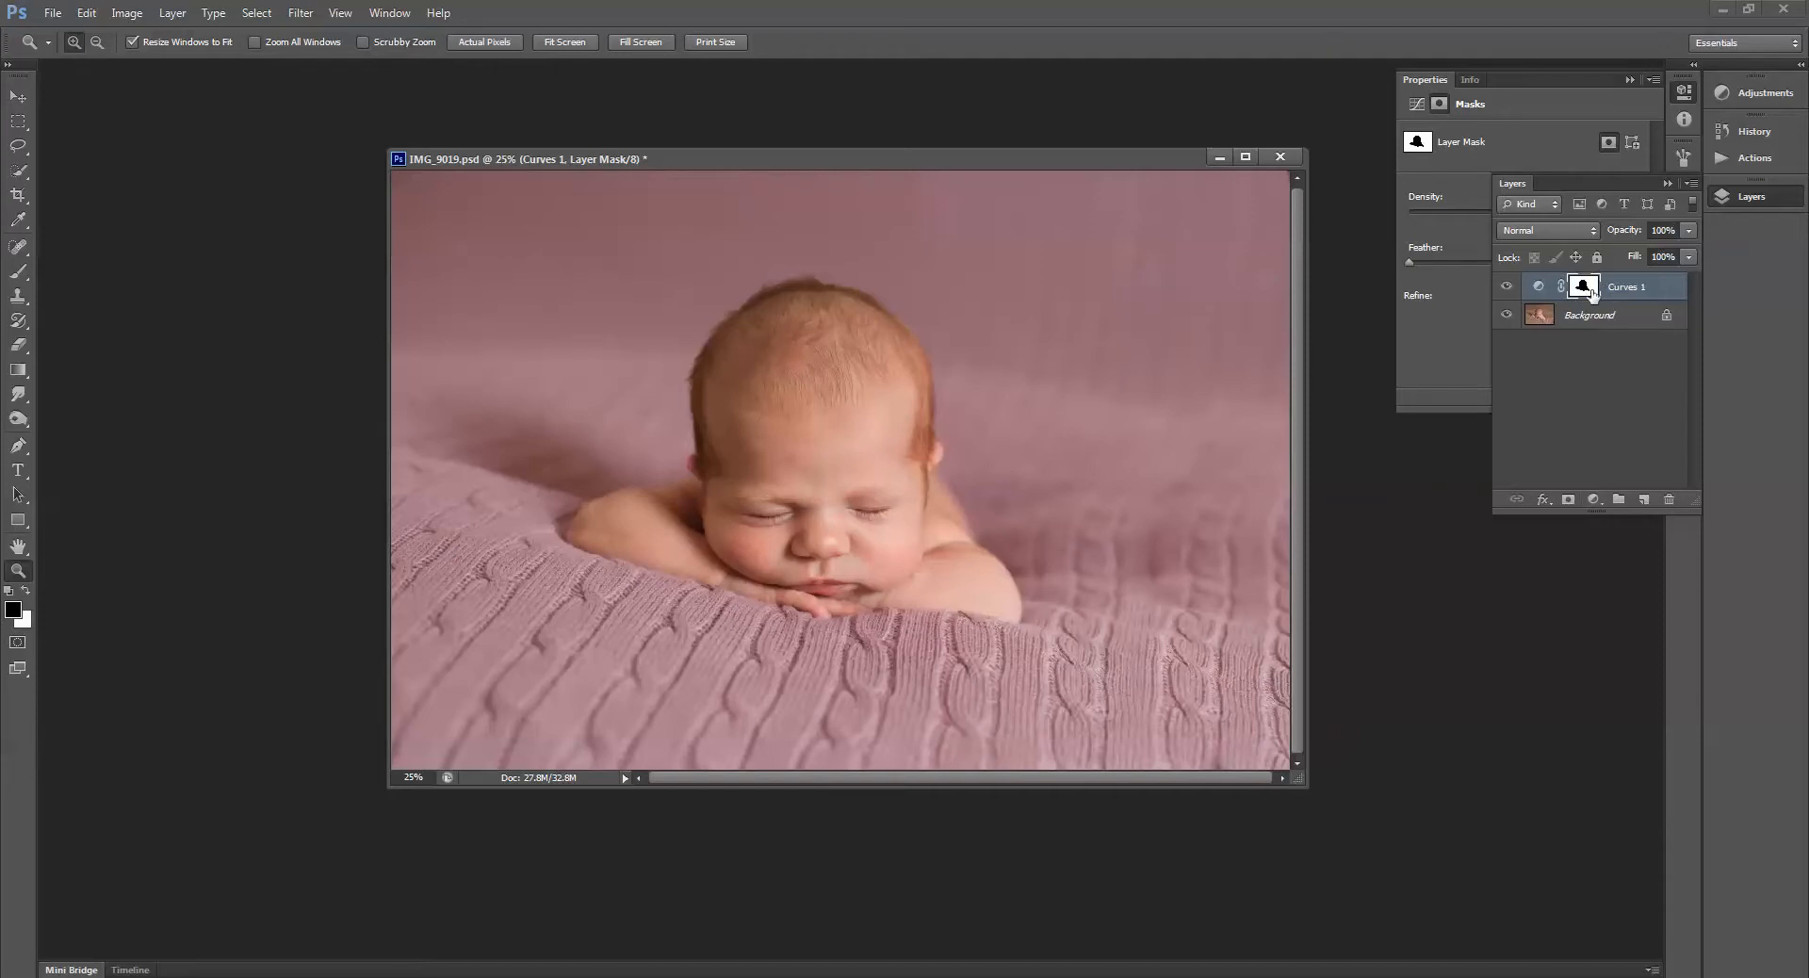
# Merge the Curves 1 adjustment layer down into the Background layer.
pyautogui.click(18, 369)
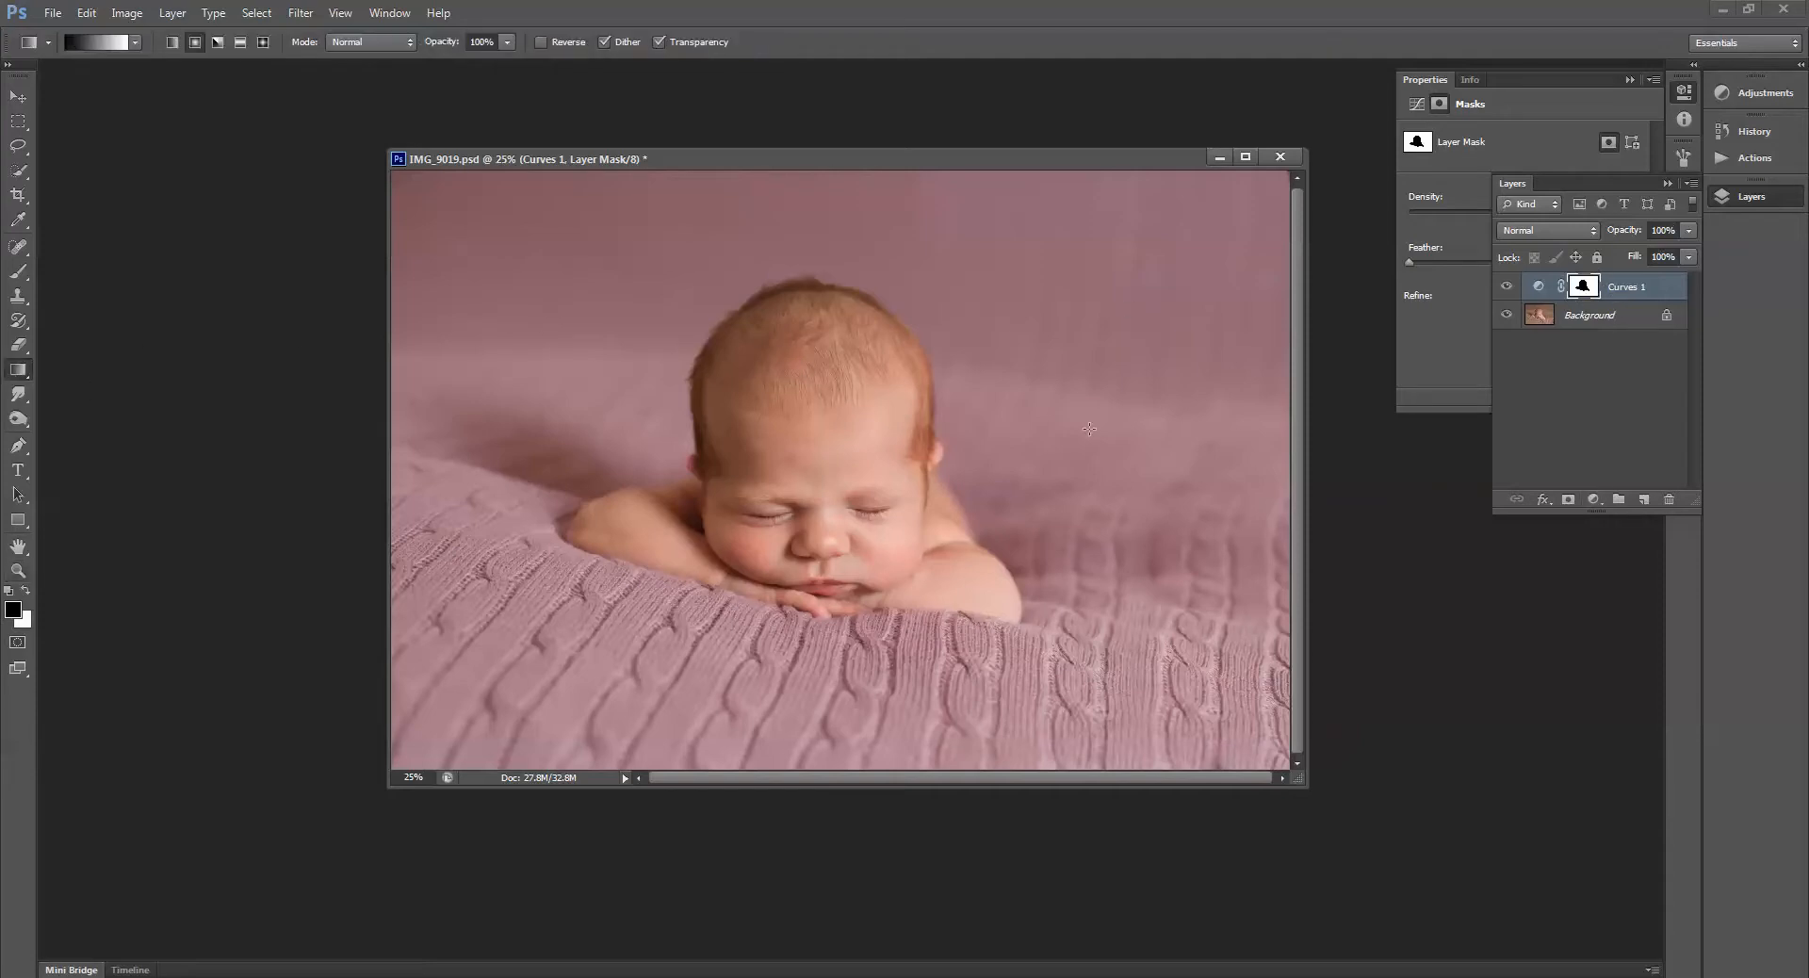
pyautogui.click(1691, 183)
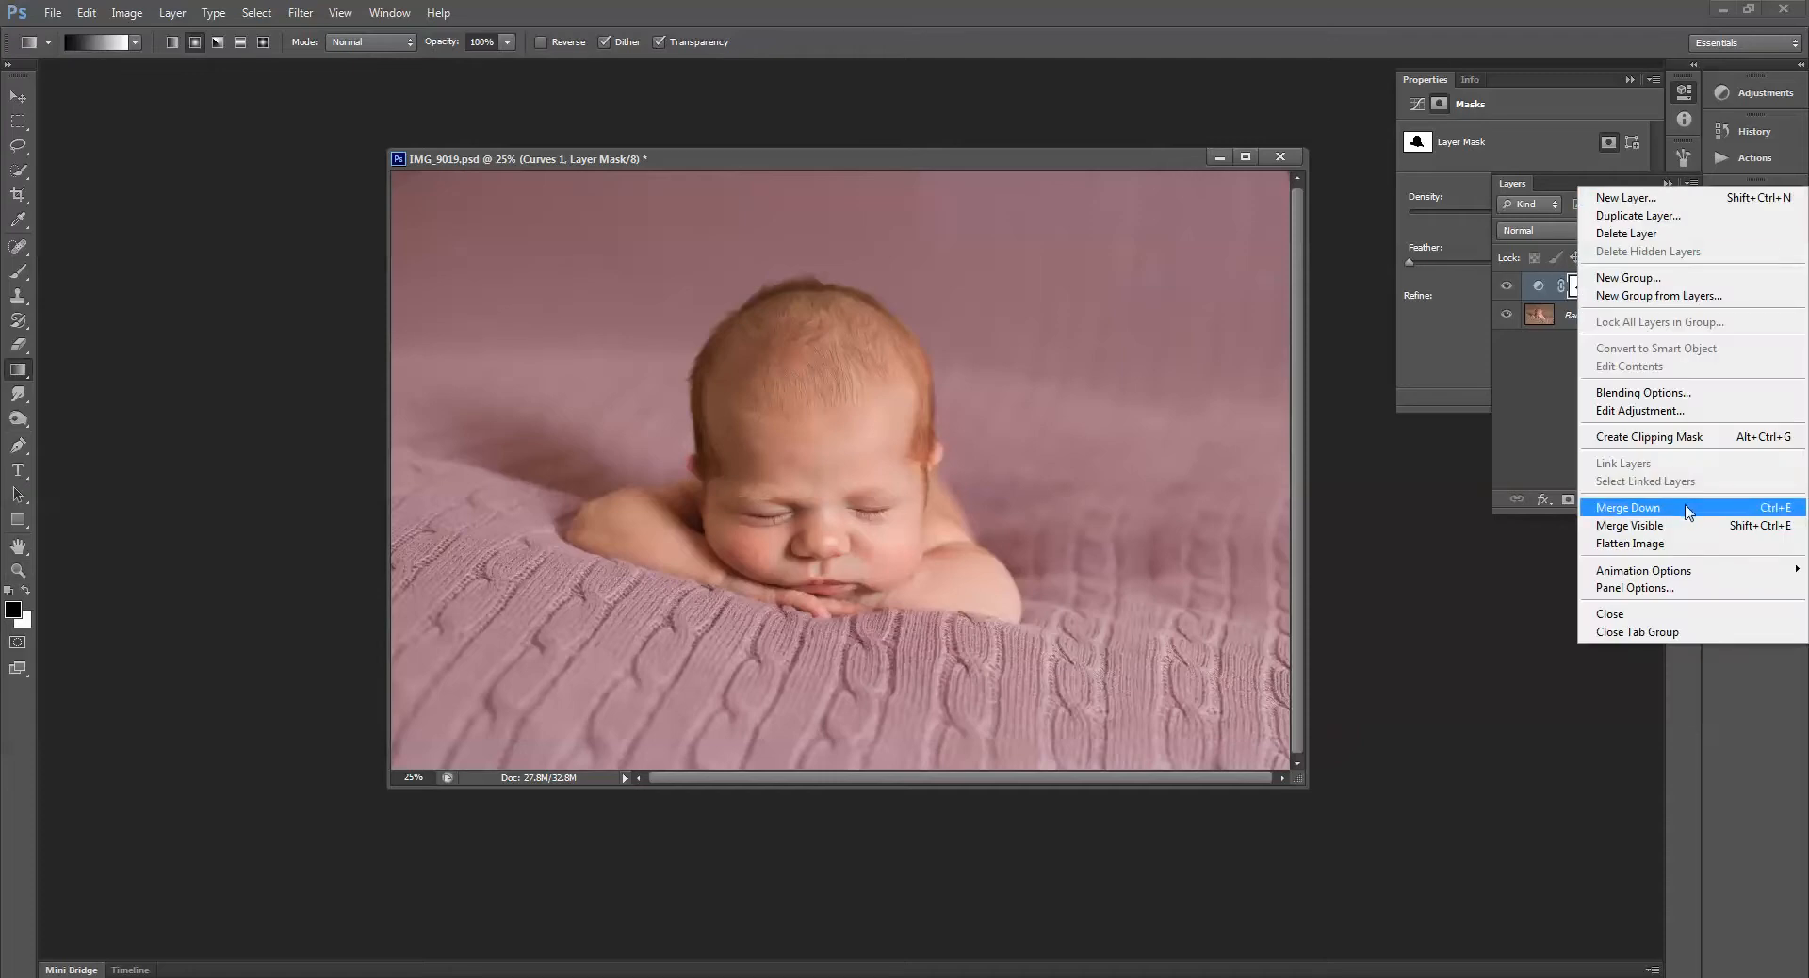
pyautogui.click(1687, 511)
# Sample the lighter pink of the backdrop beside the baby's head as the foreground colour for the gradient.
pyautogui.press('x')
pyautogui.keyDown('alt'); pyautogui.click(956, 418); pyautogui.keyUp('alt')
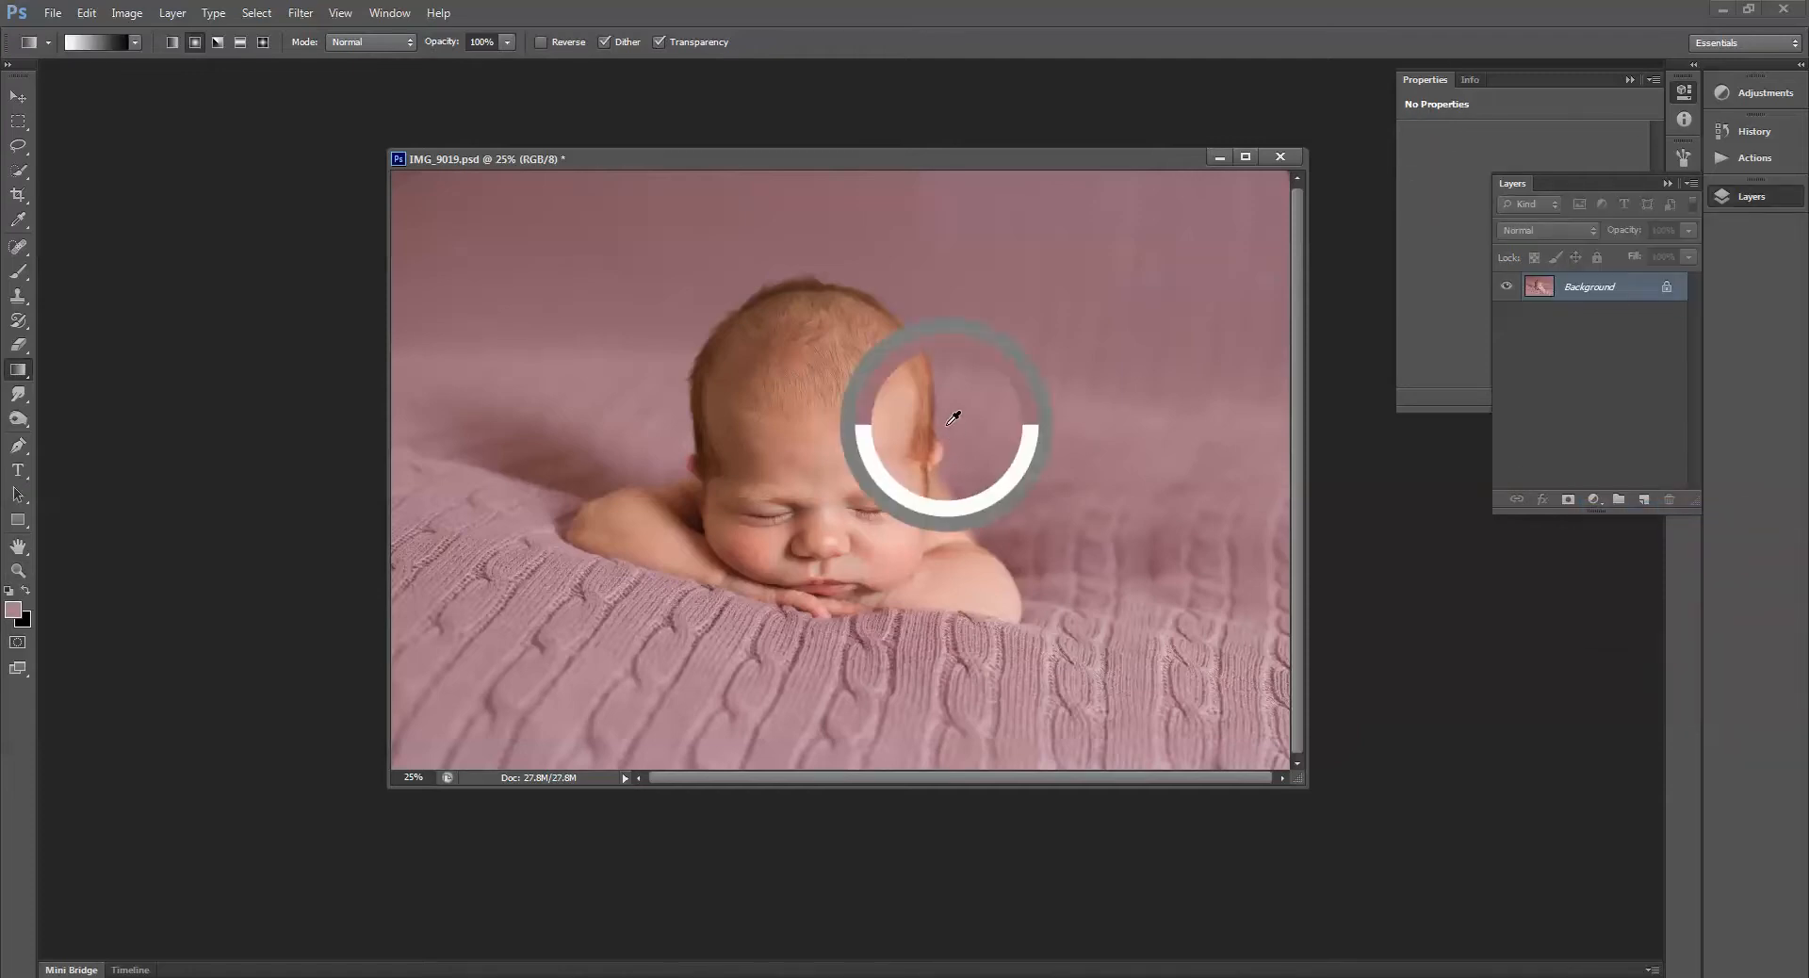
pyautogui.moveTo(951, 410); pyautogui.dragTo(948, 414)
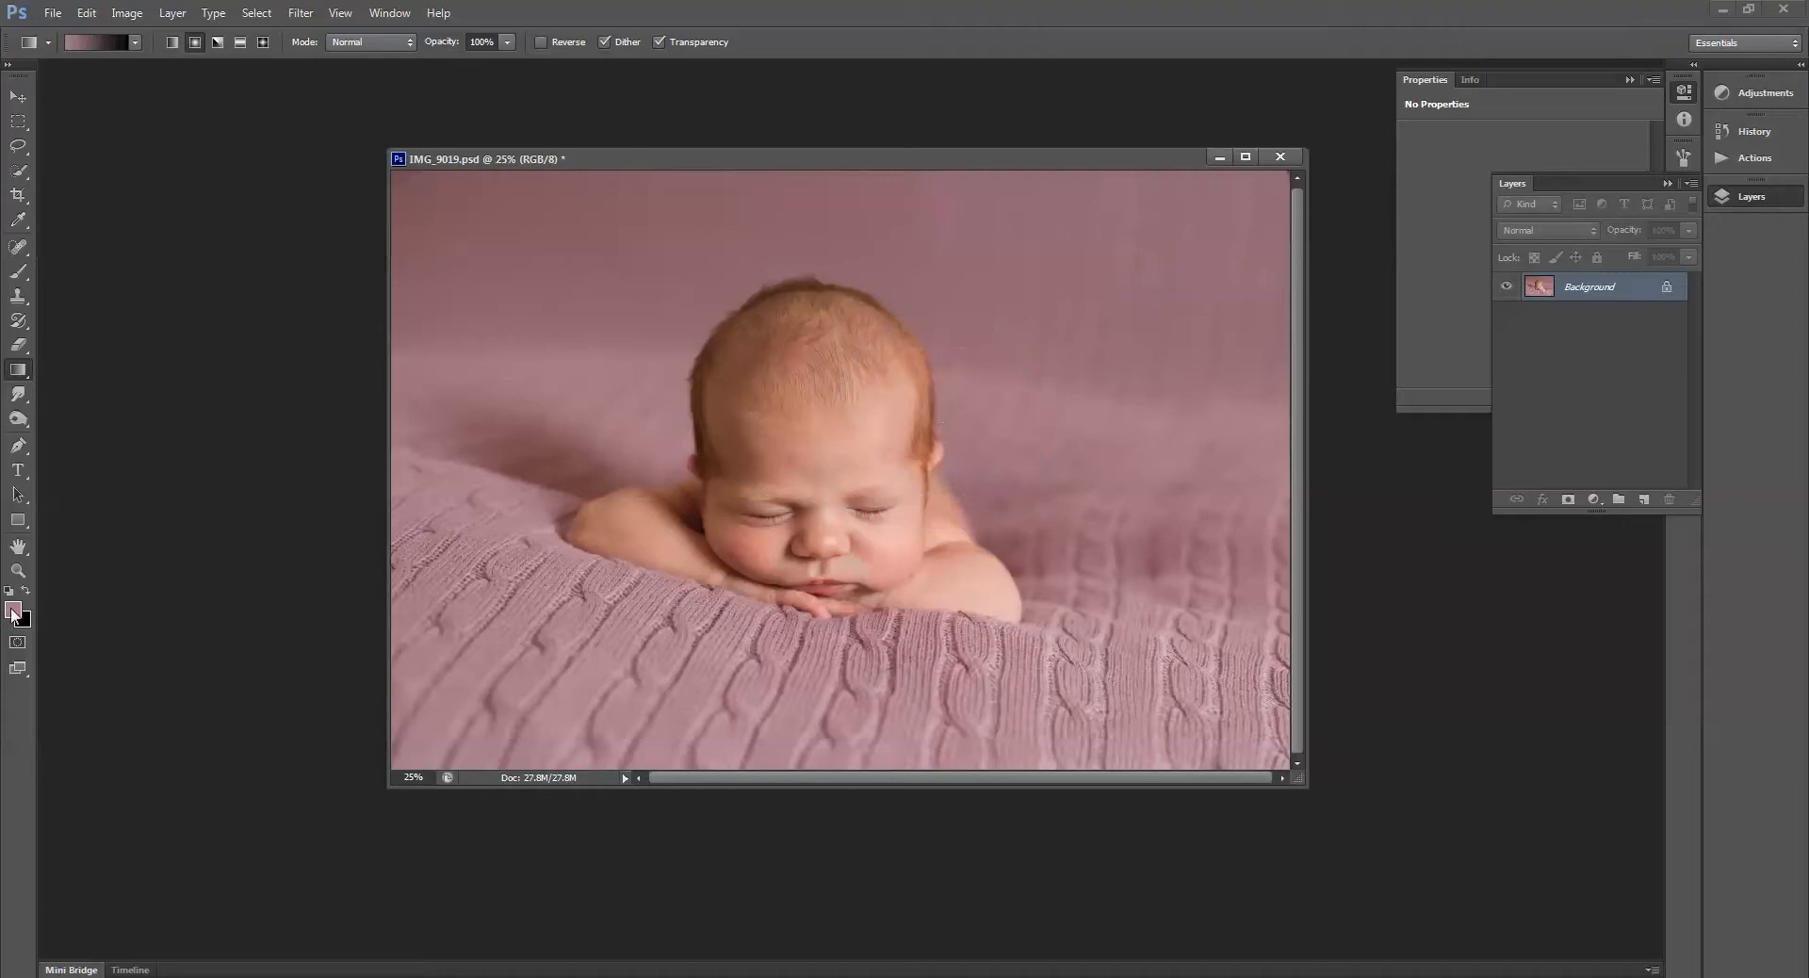
pyautogui.keyDown('alt'); pyautogui.click(675, 431); pyautogui.keyUp('alt')
pyautogui.keyDown('alt'); pyautogui.click(693, 439); pyautogui.keyUp('alt')
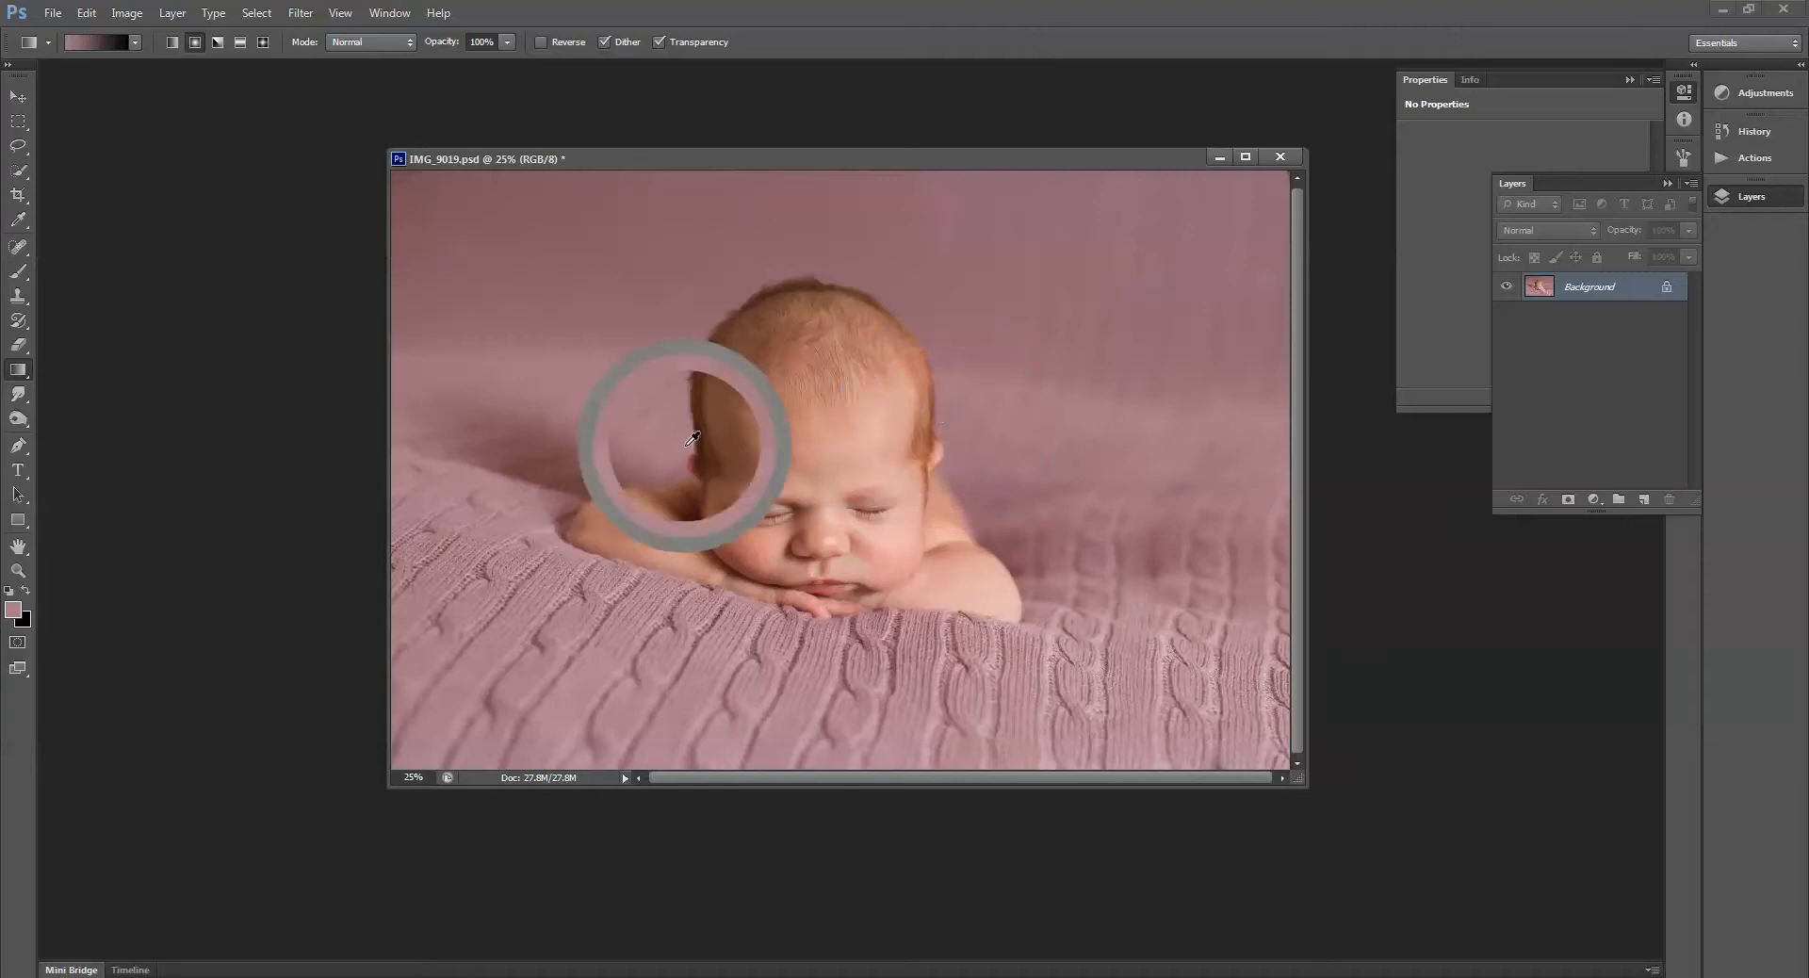
# Set the background colour to the darker pink sampled near the upper-left corner of the photo's backdrop.
pyautogui.click(21, 622)
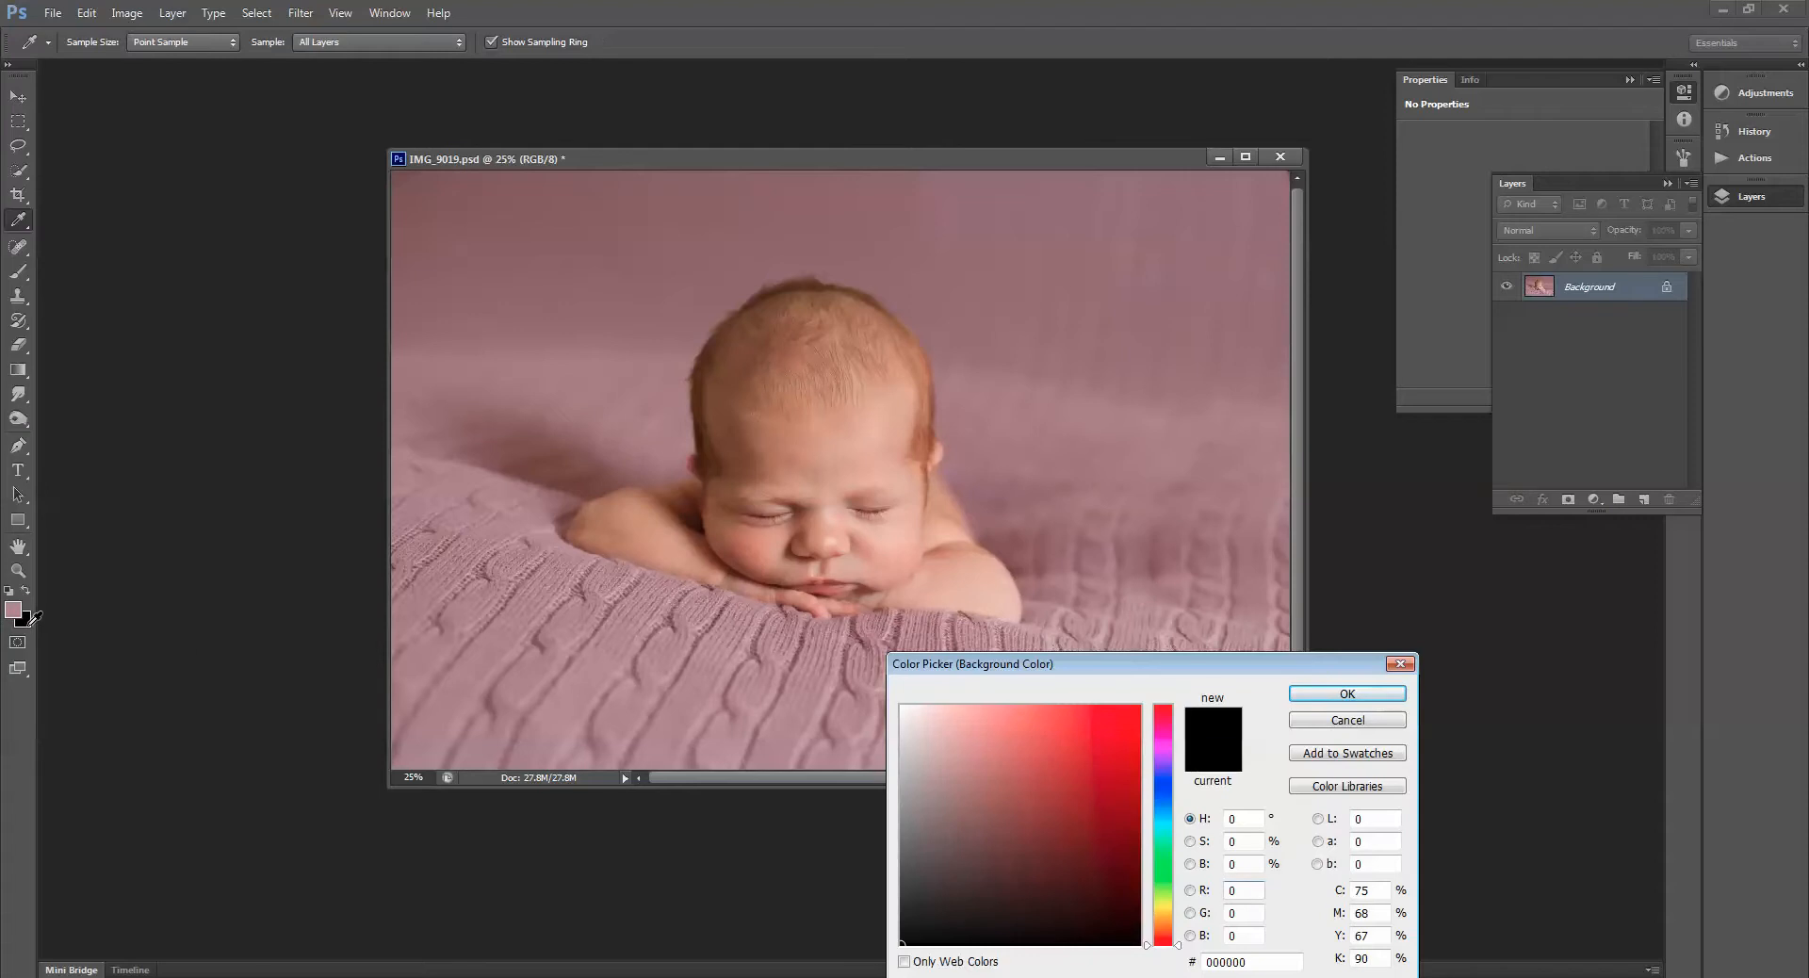
pyautogui.moveTo(471, 181); pyautogui.dragTo(417, 183)
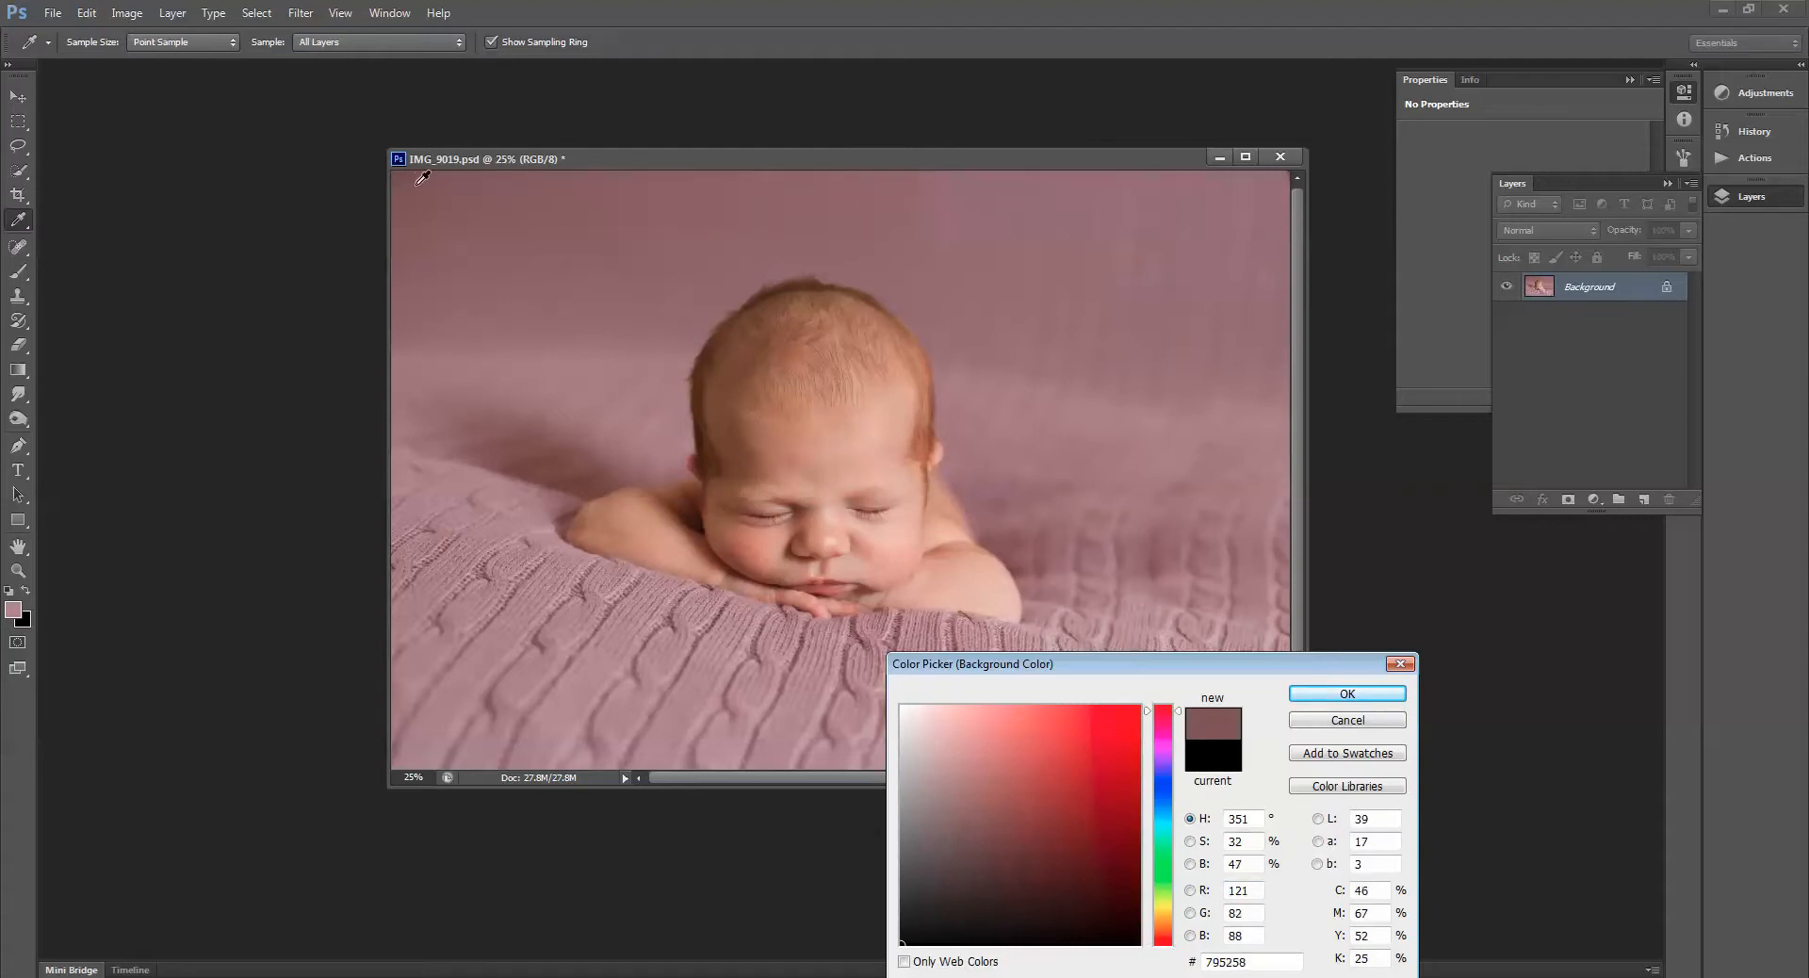
pyautogui.click(469, 181)
pyautogui.click(1362, 695)
# Set the Gradient tool to a radial gradient and add a new blank layer above the Background.
pyautogui.press('g')
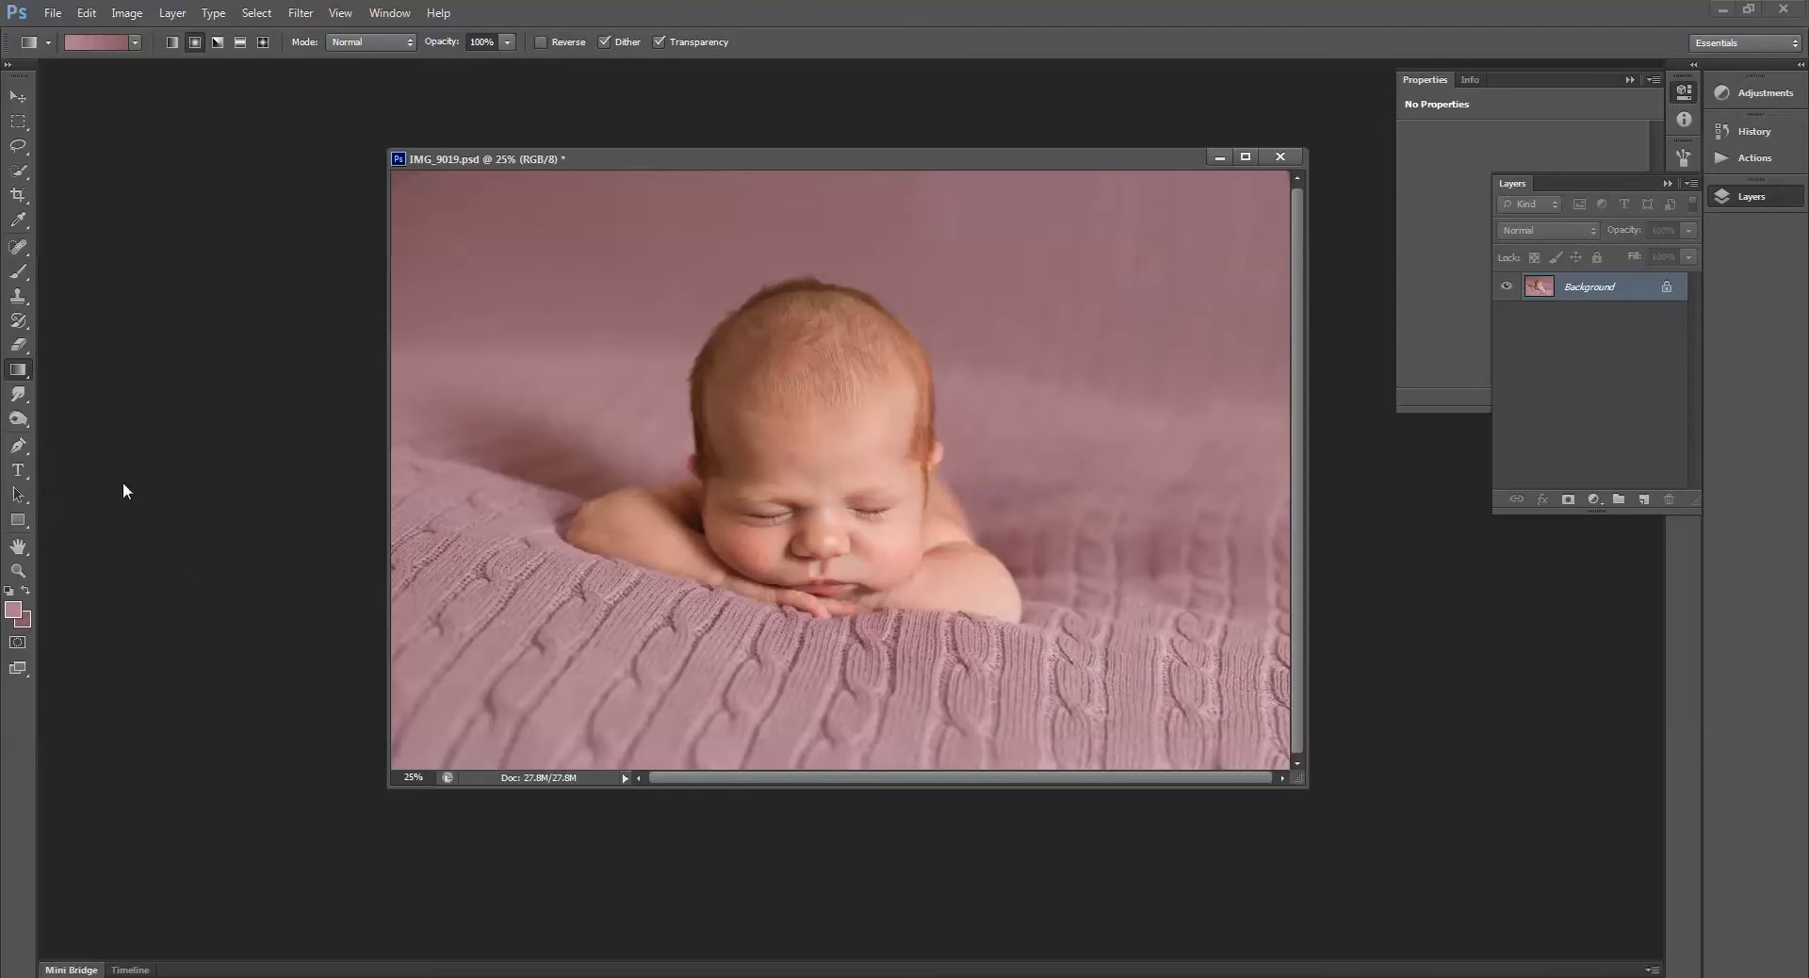
pyautogui.click(15, 375)
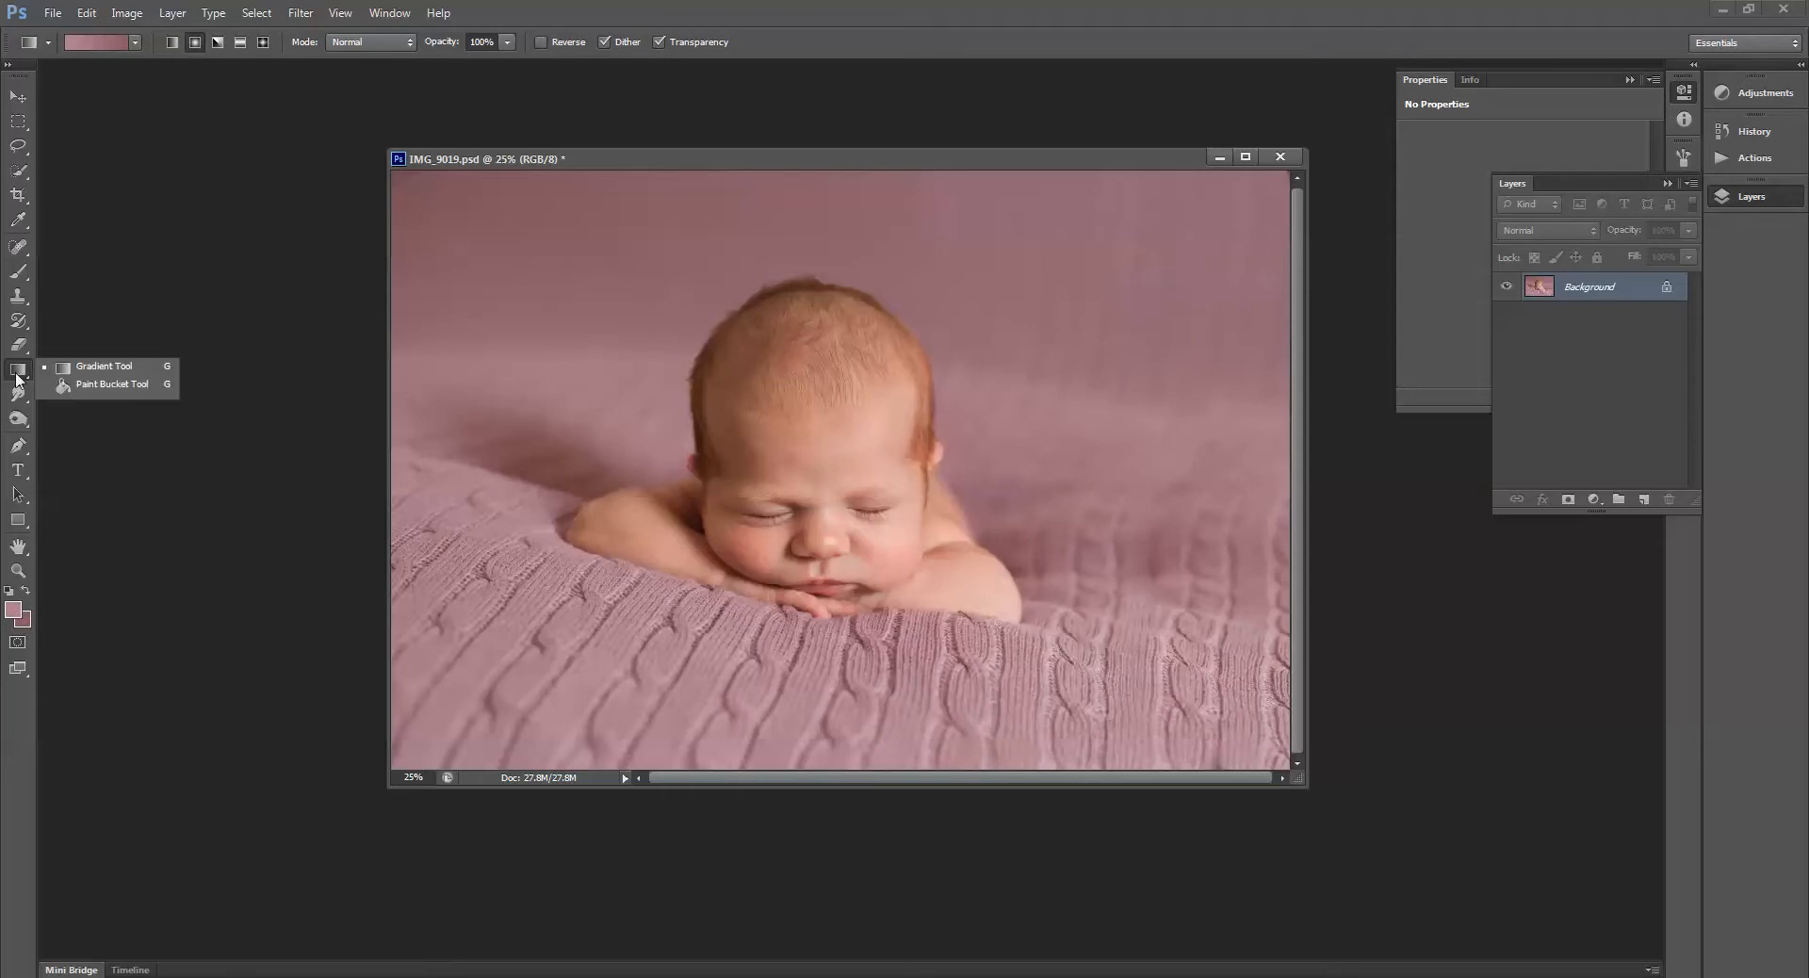
pyautogui.click(94, 374)
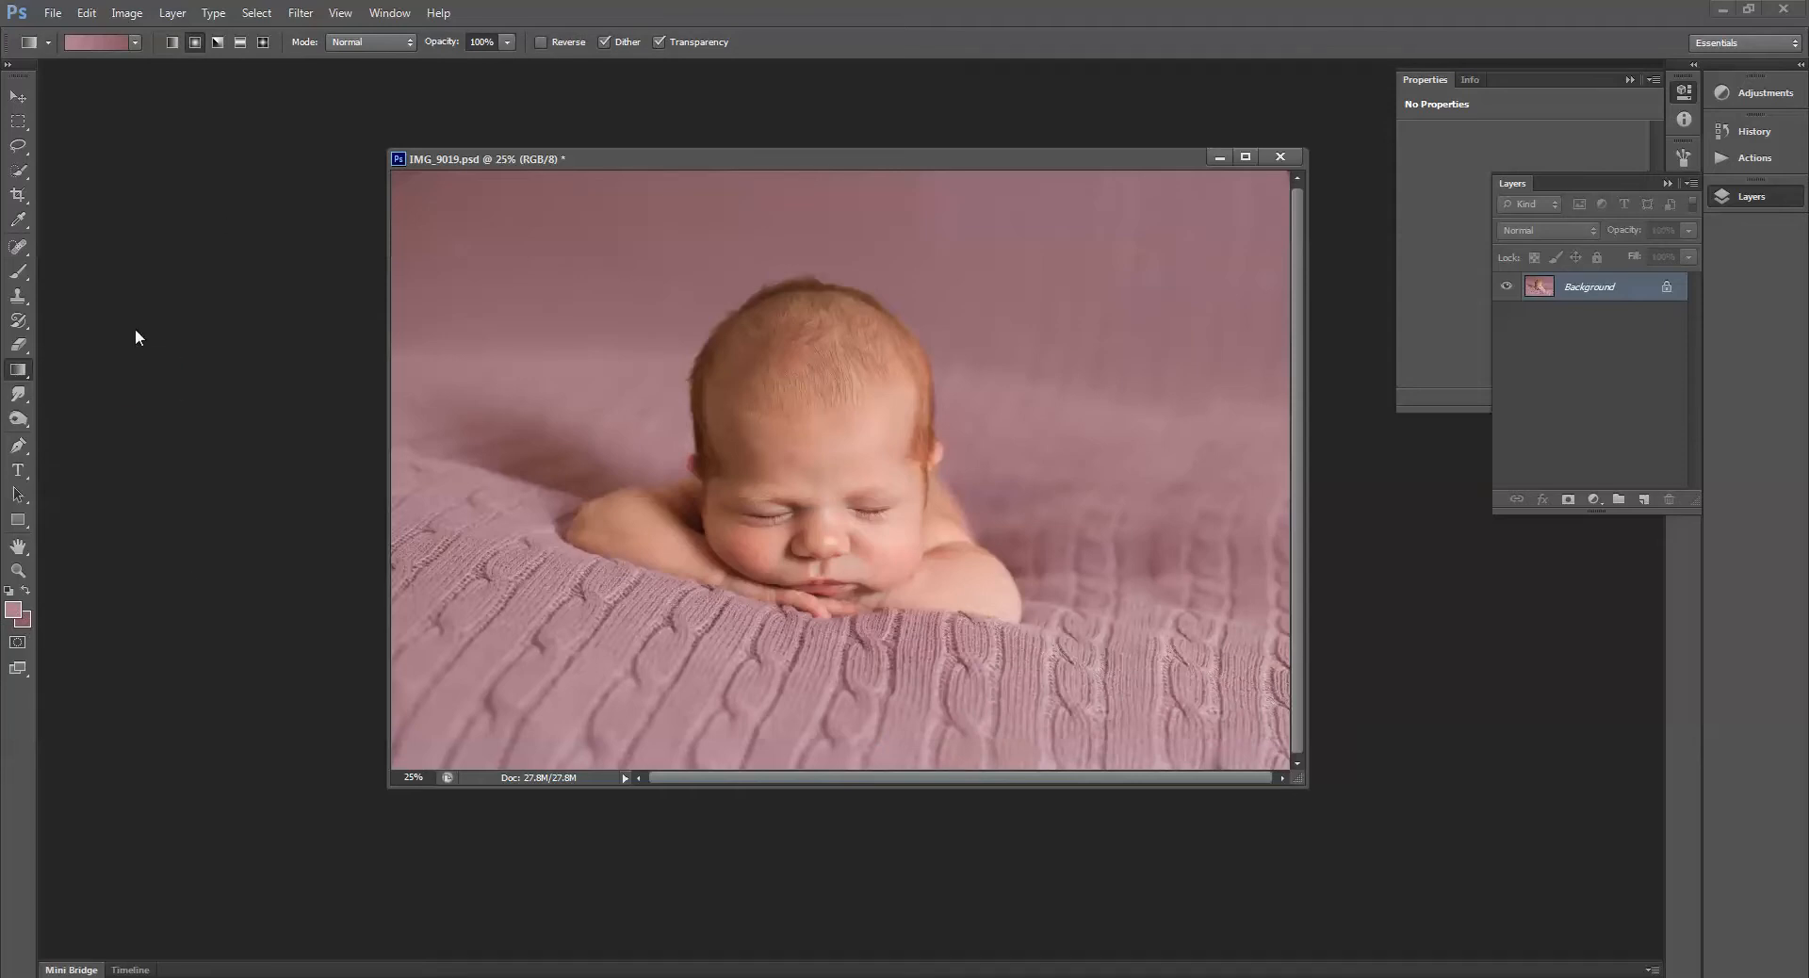
pyautogui.click(196, 42)
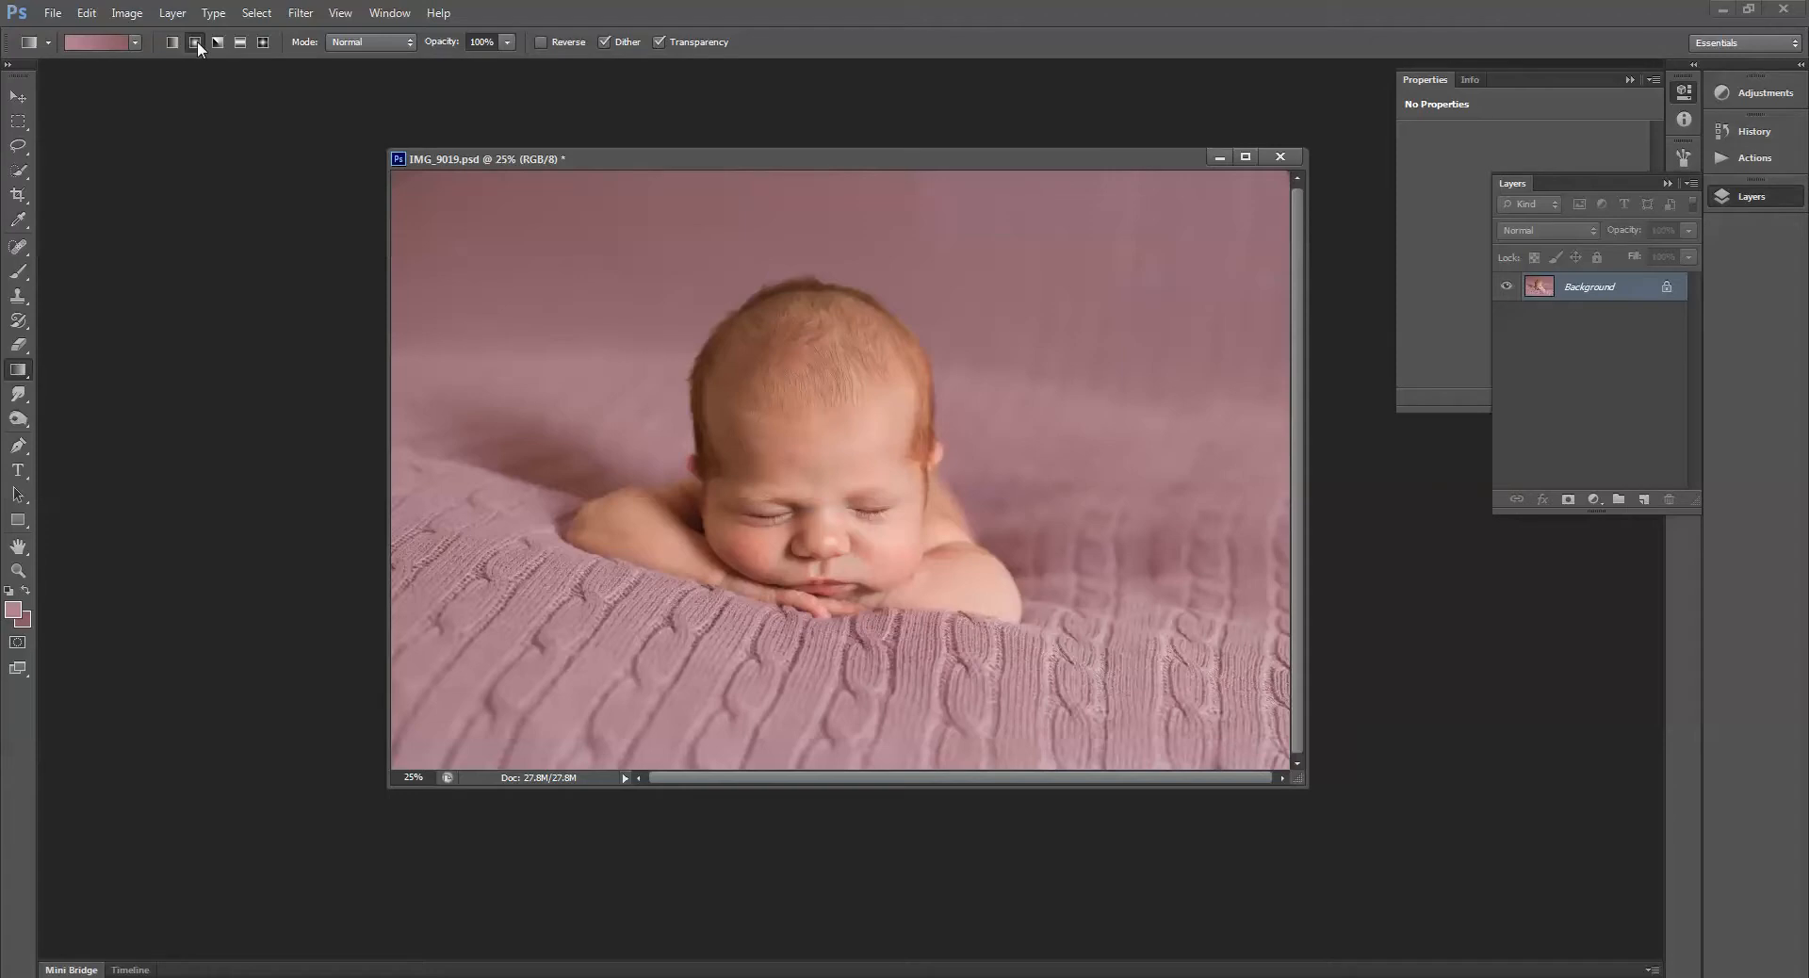
pyautogui.click(1644, 500)
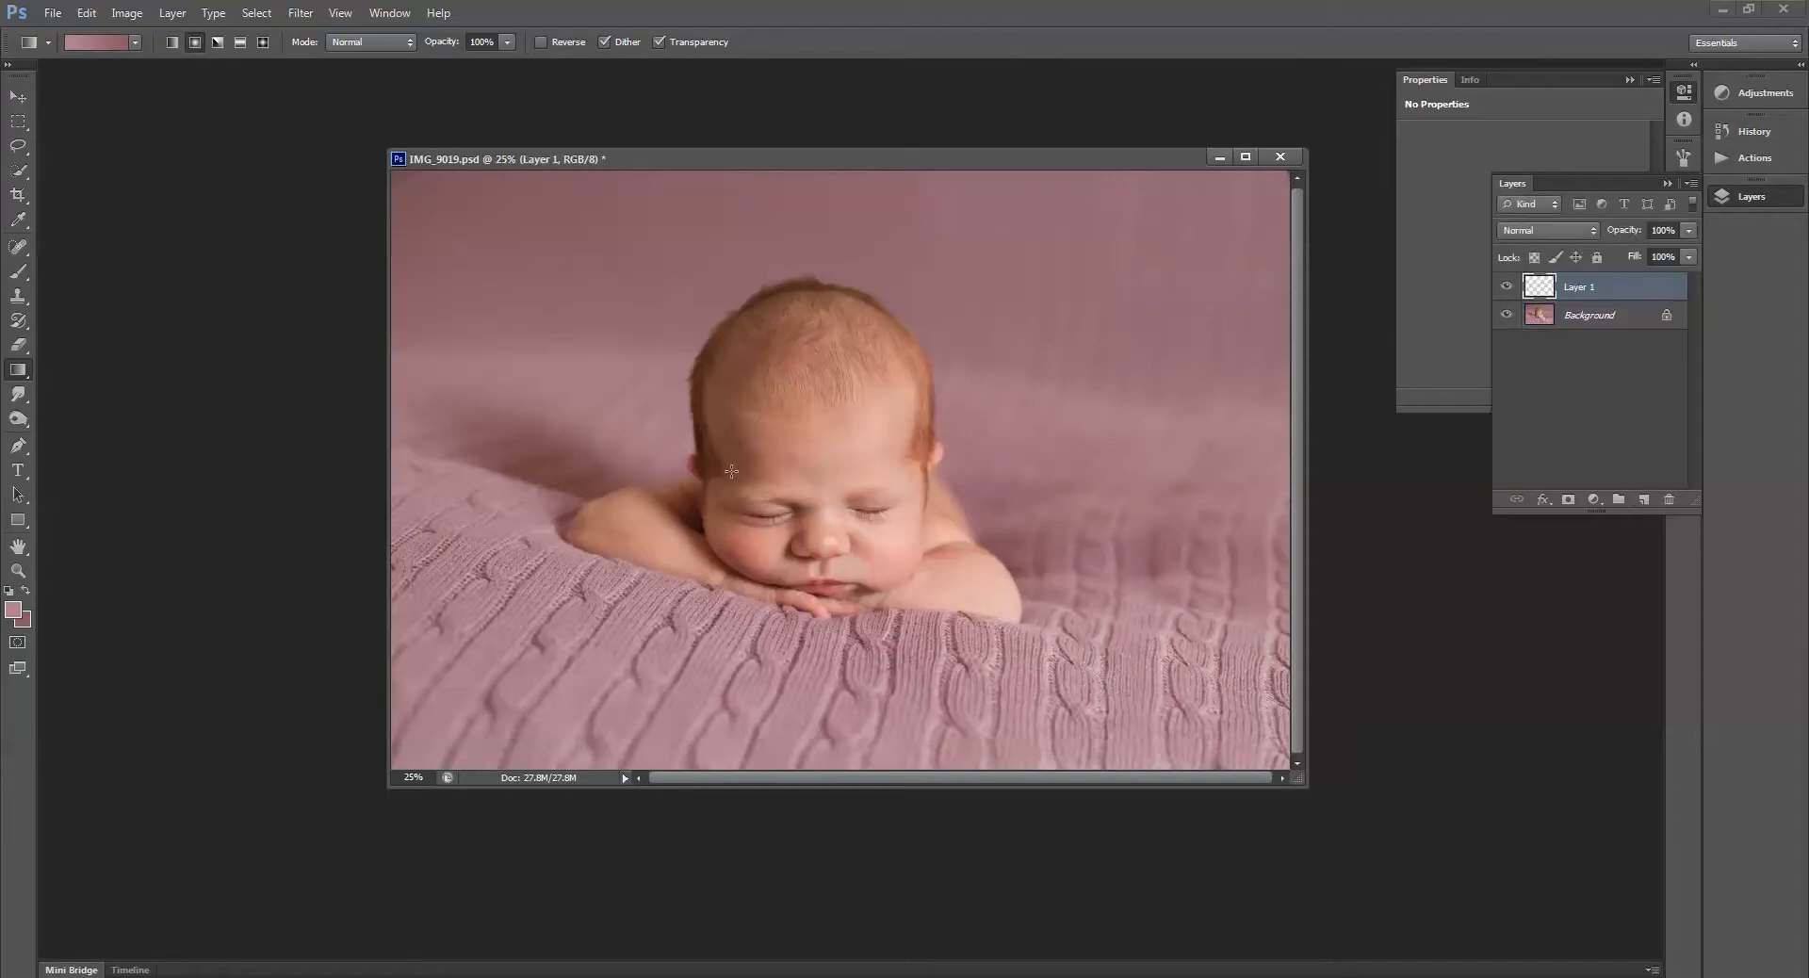
# Fill Layer 1 with a light-to-dark pink radial gradient running from beside the baby's shoulder to the photo's upper-left corner.
pyautogui.moveTo(772, 481); pyautogui.dragTo(455, 203)
pyautogui.hotkey('ctrl', 'z')
pyautogui.moveTo(1021, 536); pyautogui.dragTo(383, 156)
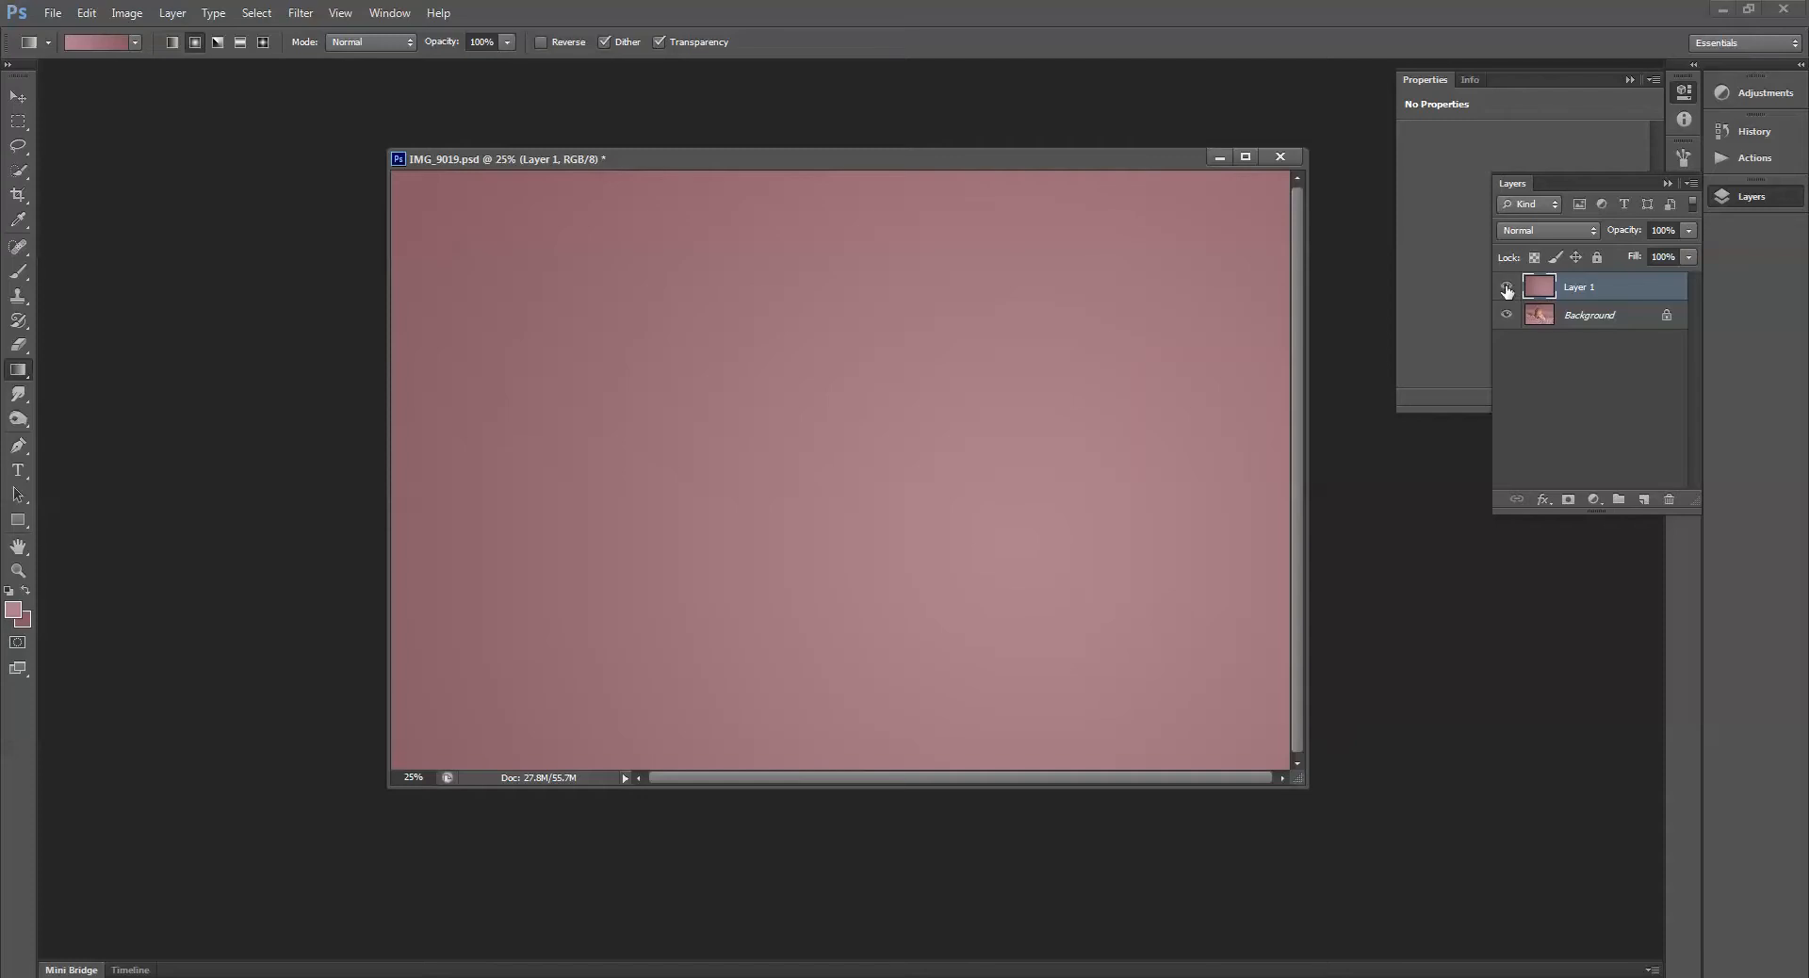
# Reselect the previous blanket and backdrop selection and use it as a layer mask on Layer 1 to uncover the baby.
pyautogui.click(300, 12)
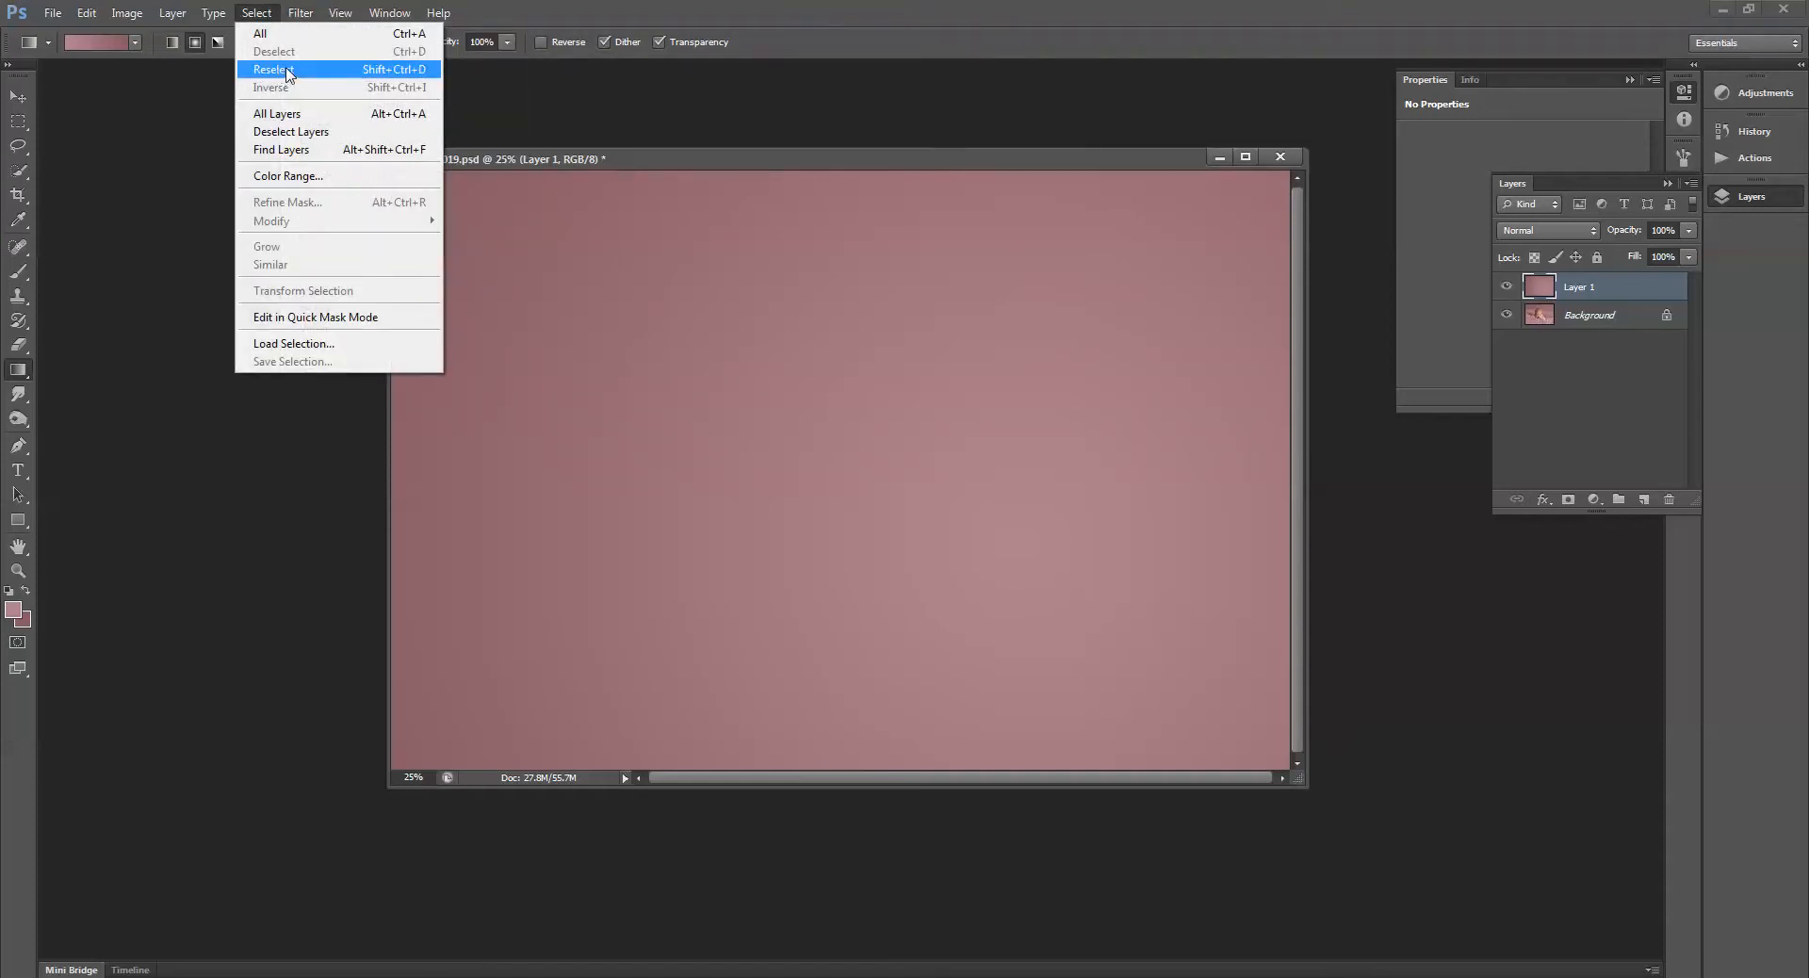
pyautogui.click(283, 69)
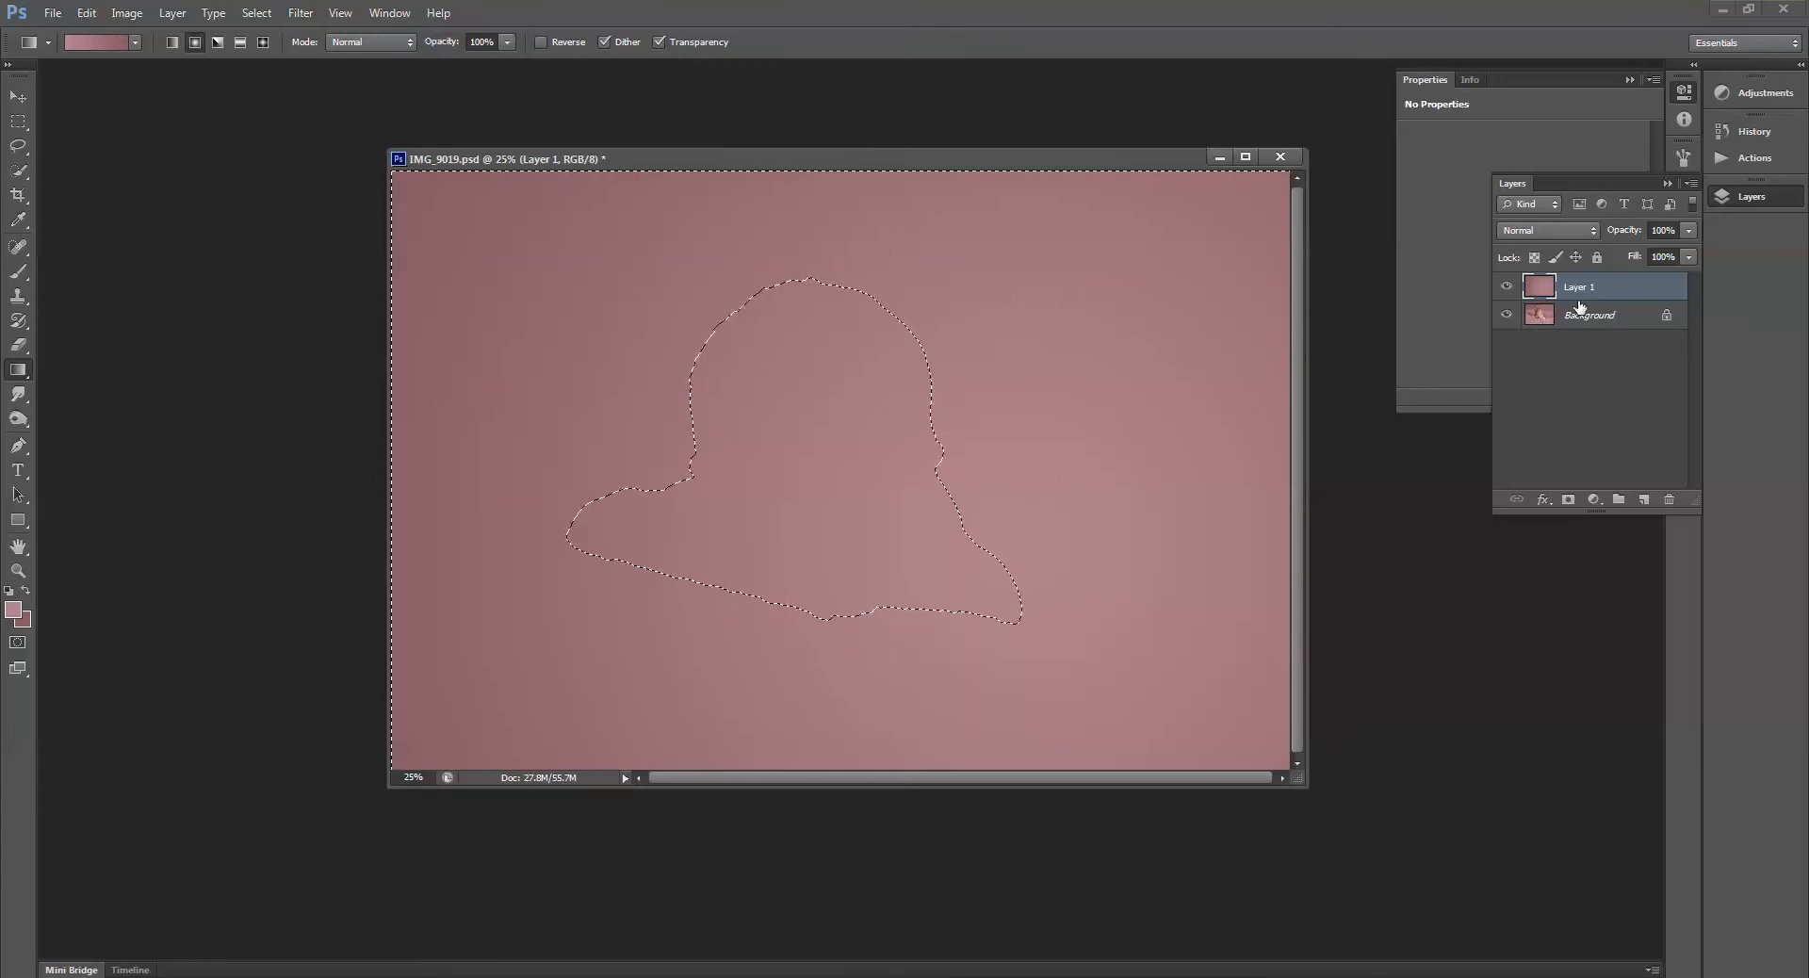
pyautogui.click(1569, 501)
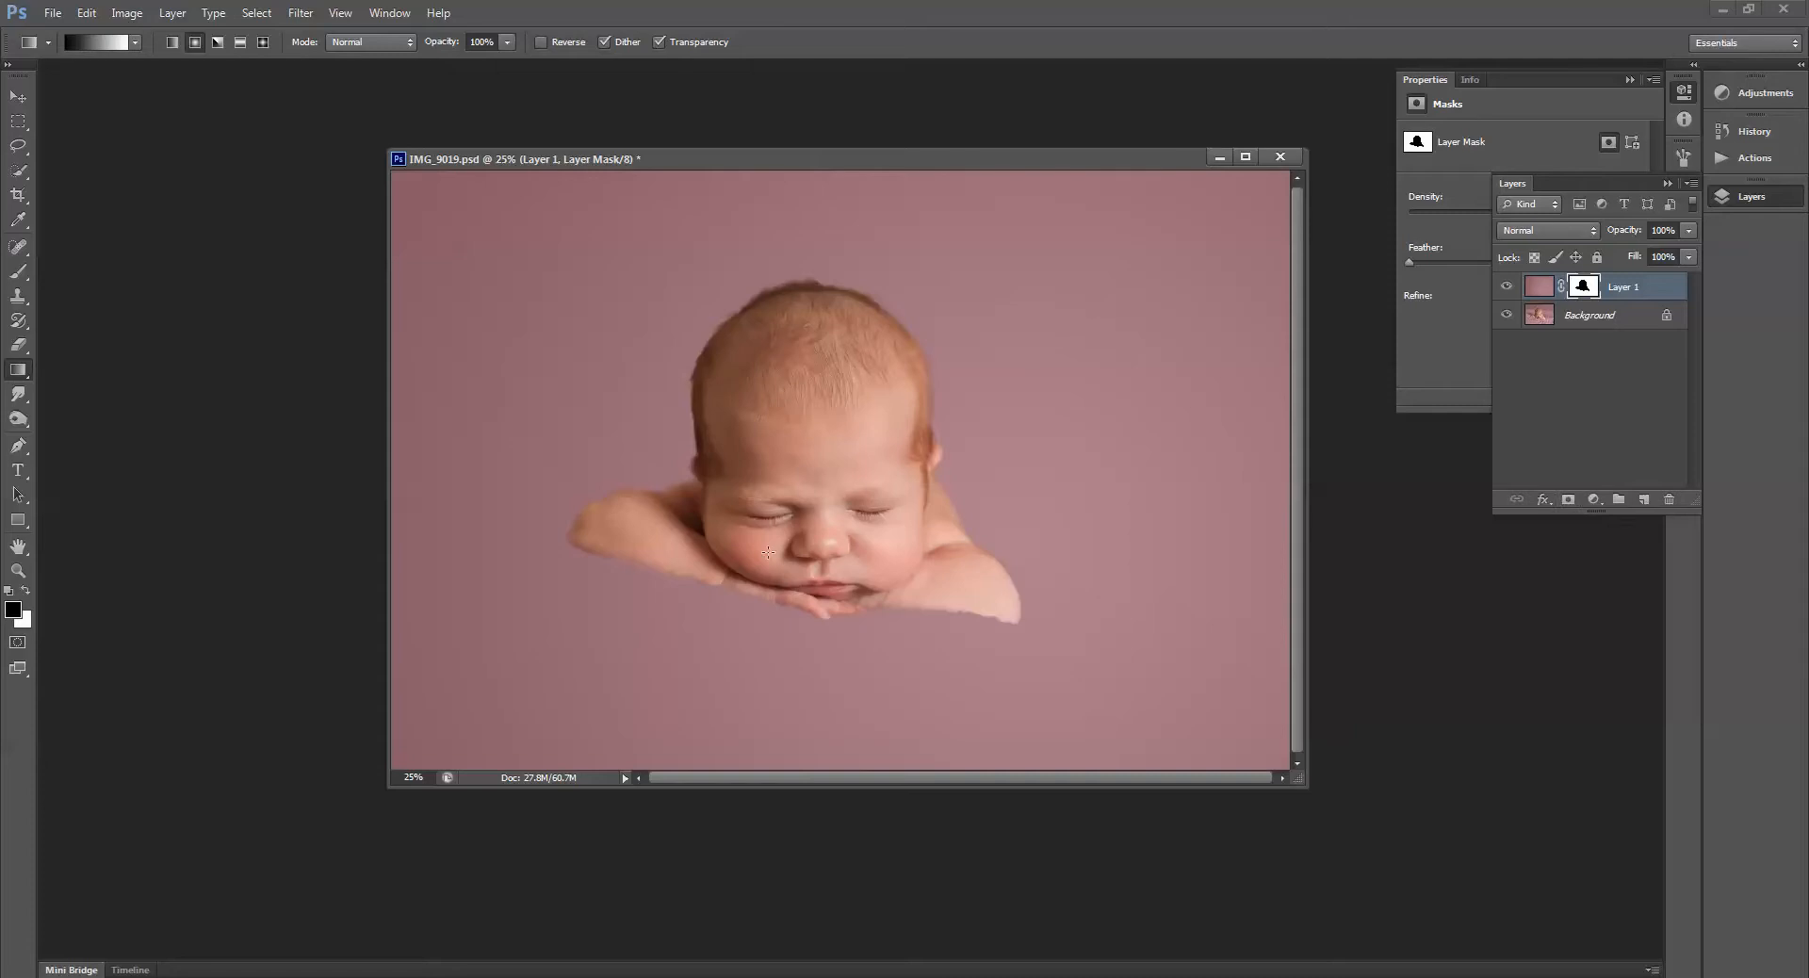
# Paint black on the Layer 1 mask around the baby with a soft 1300 px brush to bring back the nearby blanket and shadows.
pyautogui.click(14, 278)
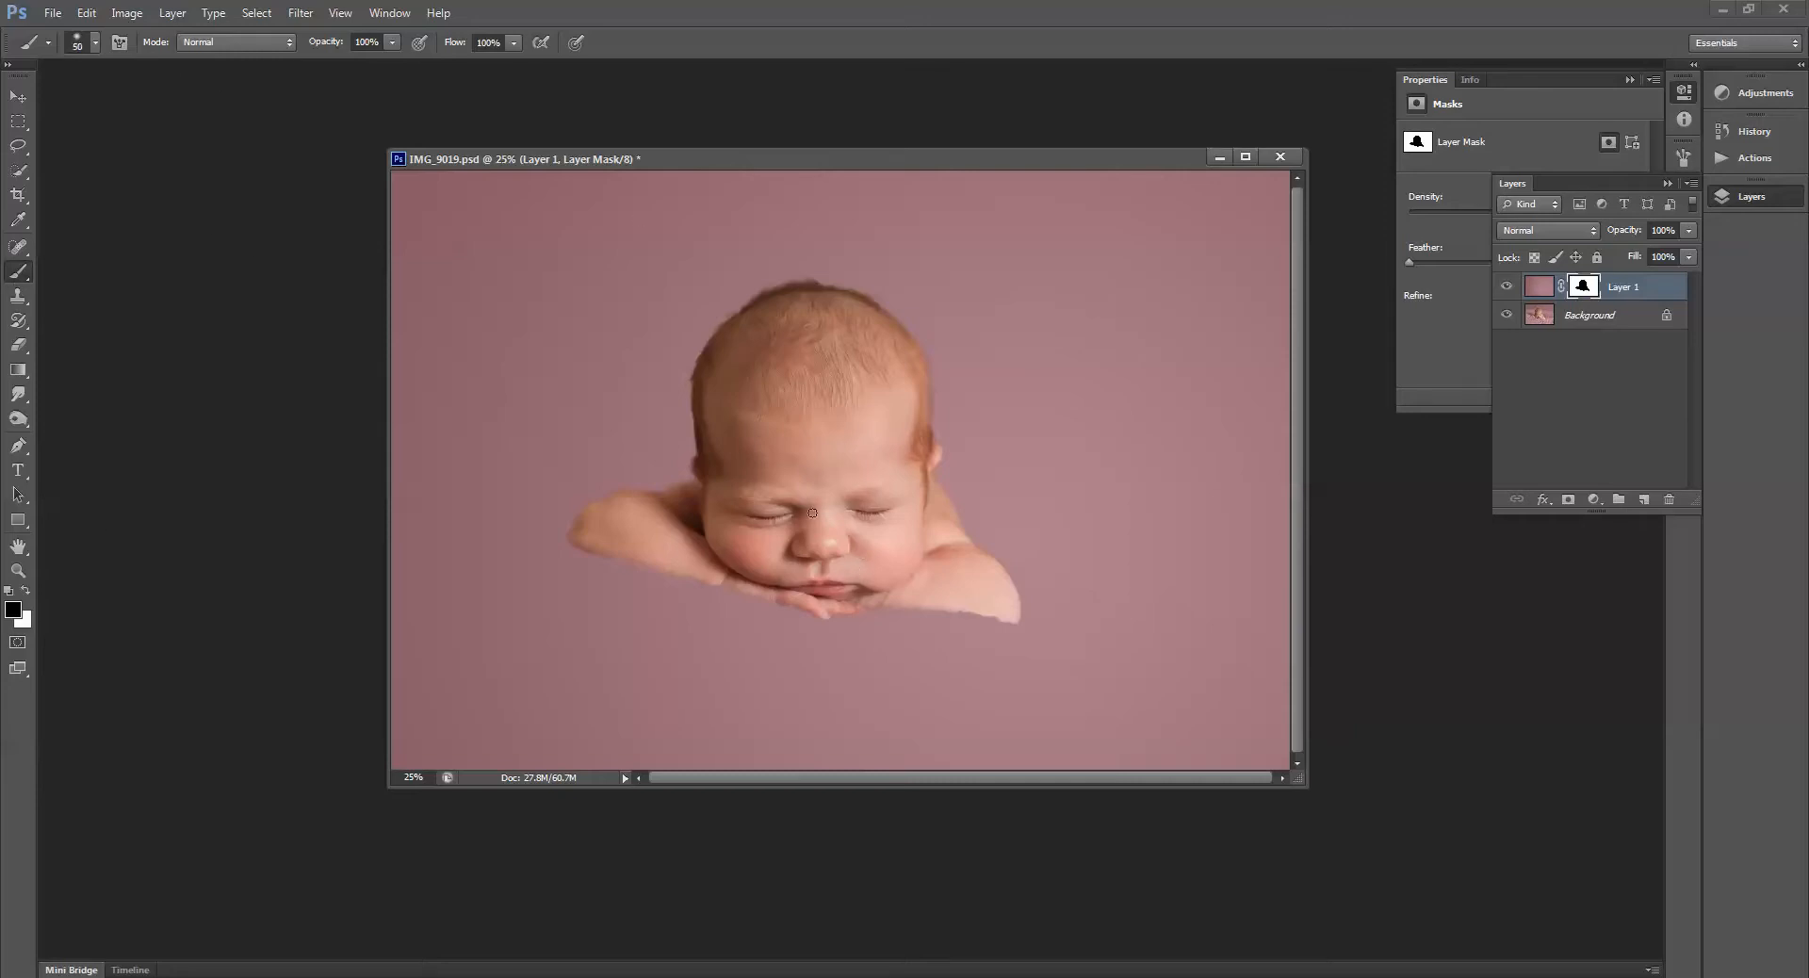
pyautogui.press(']')
pyautogui.press(']')
pyautogui.press(']')
pyautogui.press(']')
pyautogui.press(']')
pyautogui.press(']')
pyautogui.press(']')
pyautogui.press(']')
pyautogui.press(']')
pyautogui.press(']')
pyautogui.press(']')
pyautogui.press(']')
pyautogui.press(']')
pyautogui.press(']')
pyautogui.press(']')
pyautogui.press(']')
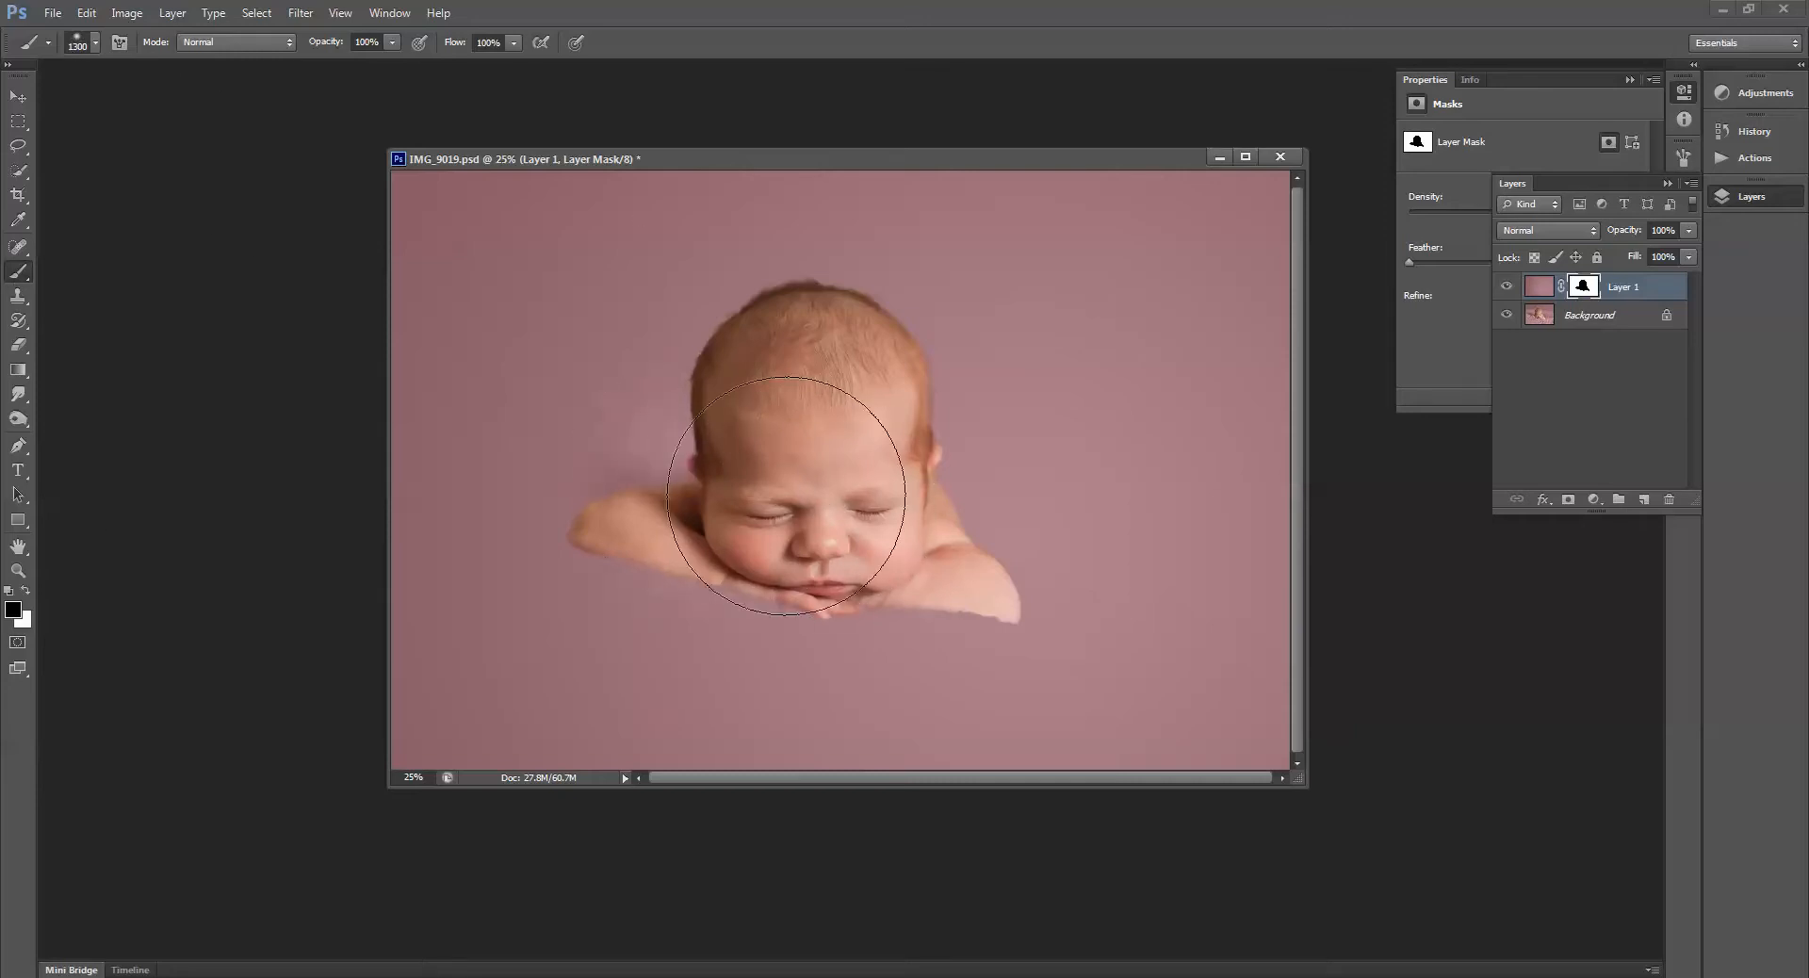
pyautogui.moveTo(786, 496)
pyautogui.mouseDown()
pyautogui.moveTo(969, 565)
pyautogui.moveTo(759, 553)
pyautogui.moveTo(565, 471)
pyautogui.moveTo(969, 525)
pyautogui.moveTo(929, 383)
pyautogui.moveTo(981, 572)
pyautogui.mouseUp()
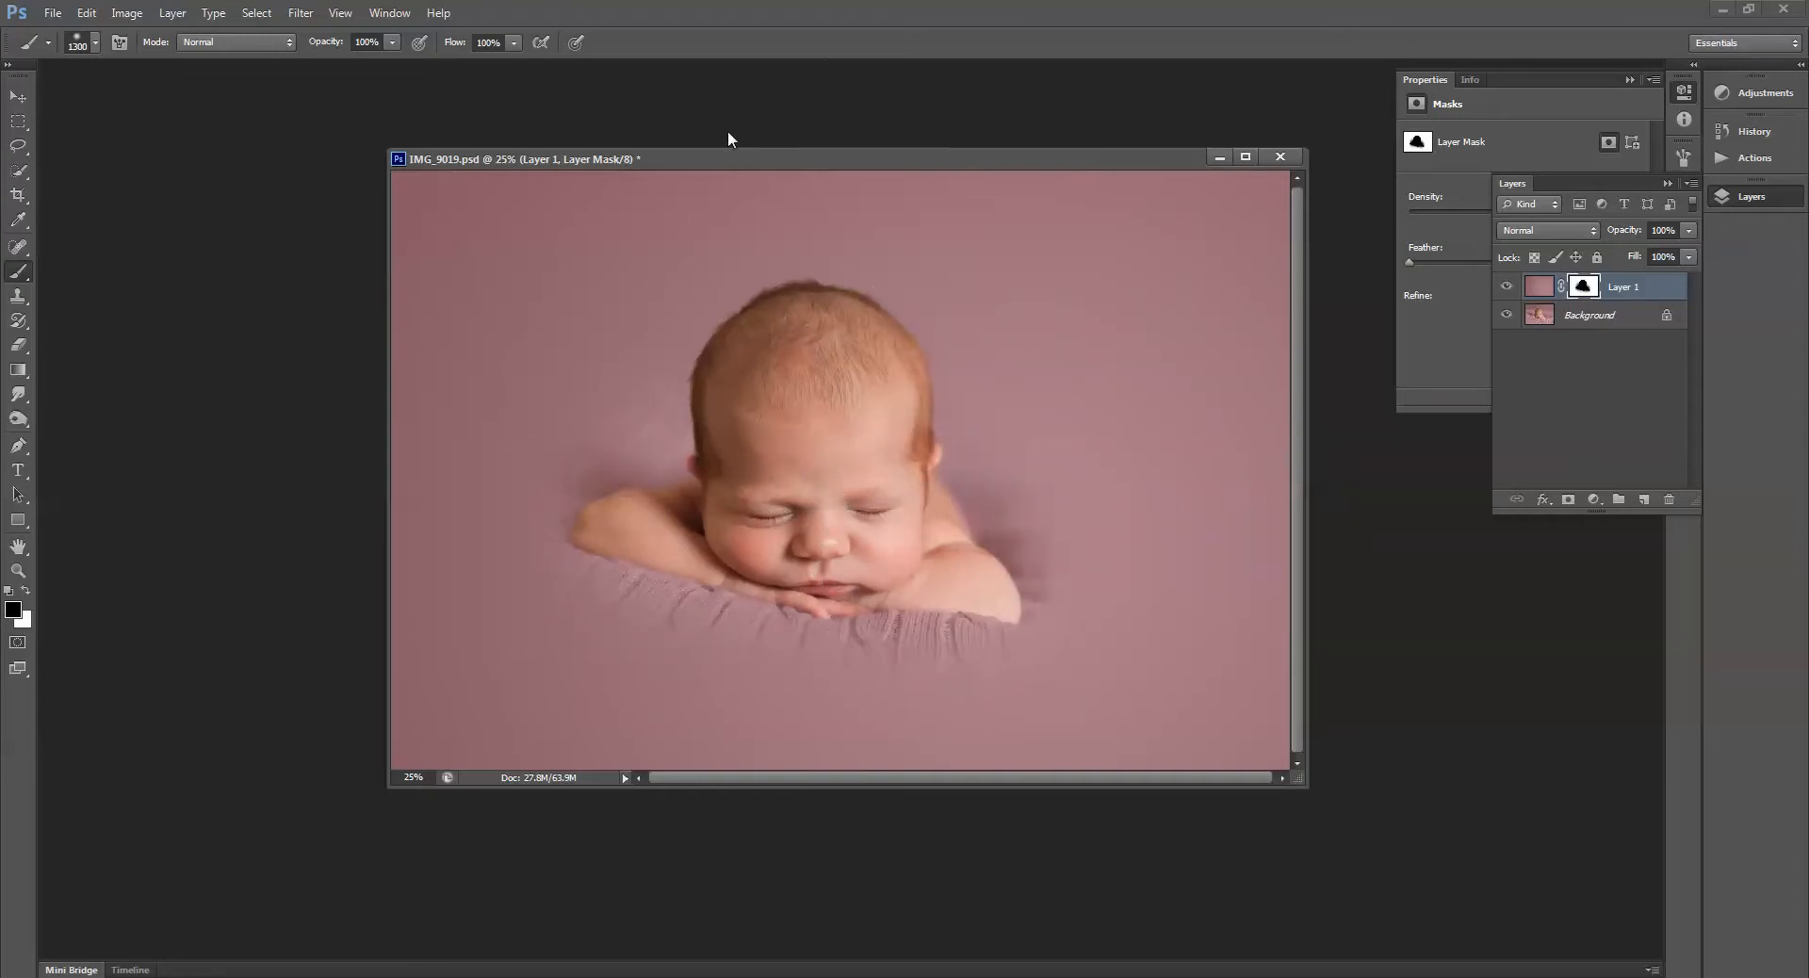
pyautogui.click(392, 43)
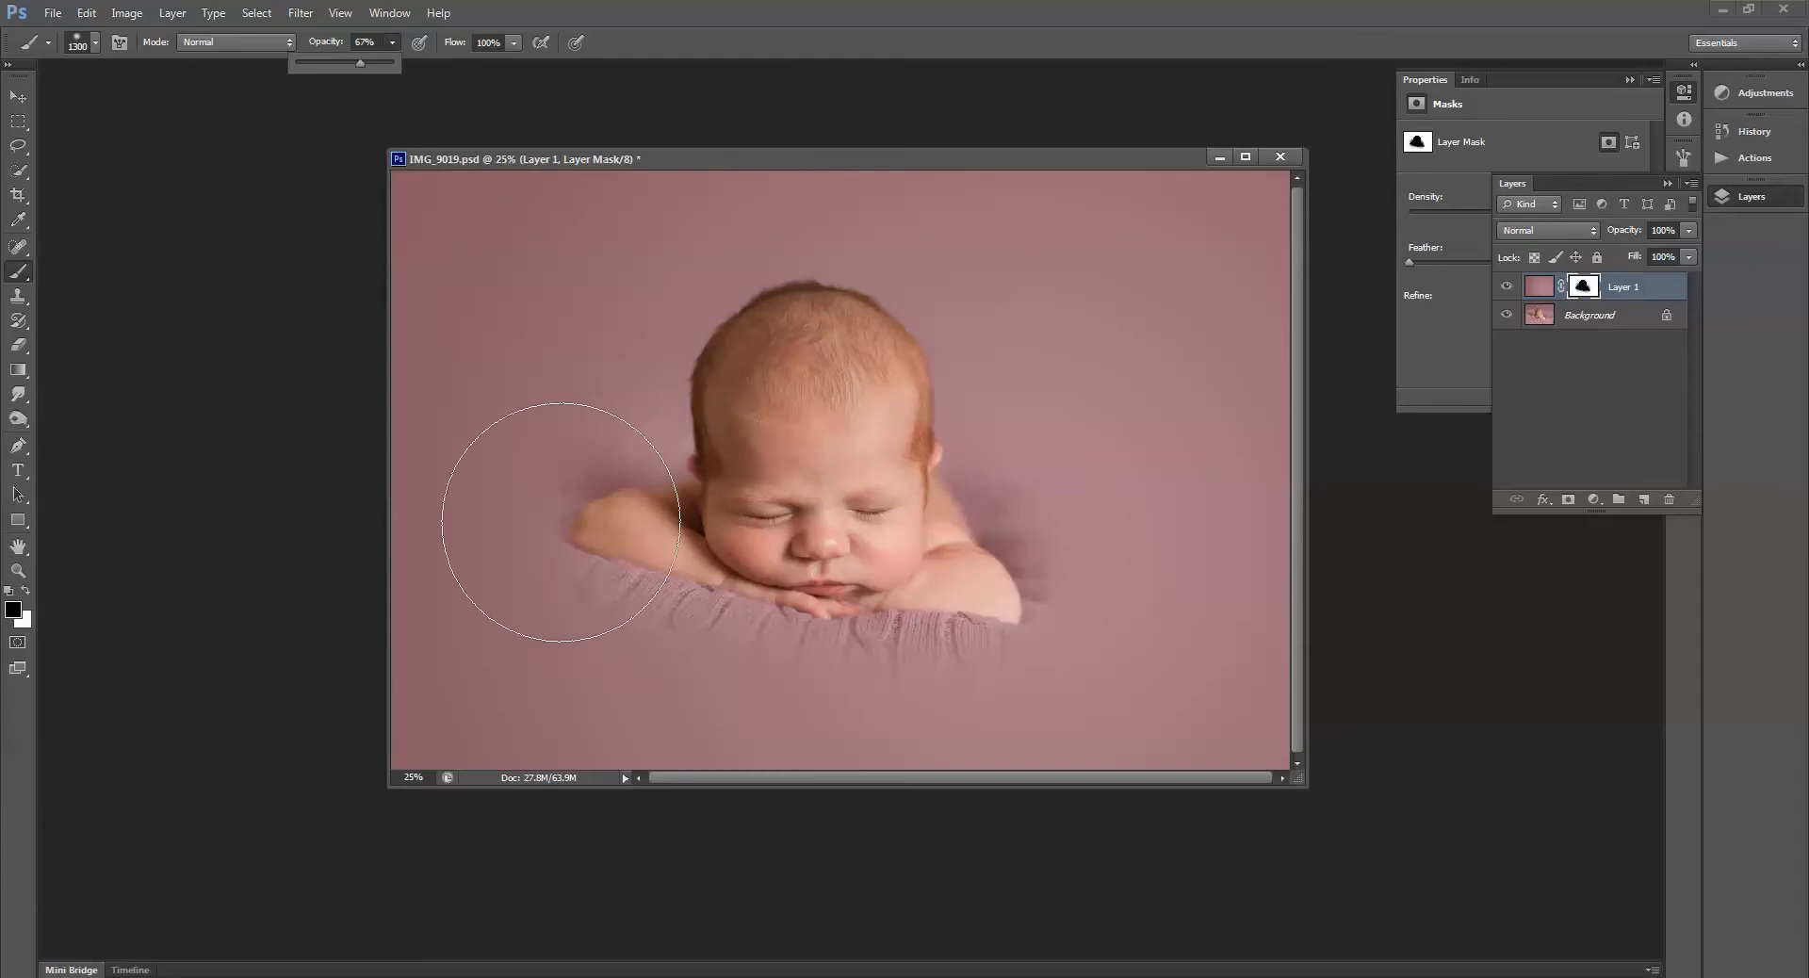
pyautogui.moveTo(557, 517); pyautogui.dragTo(578, 565)
pyautogui.hotkey('ctrl', 'z')
# Paint black on the Layer 1 mask with a 1000 px brush at 34% opacity to reveal the knit blanket below the baby.
pyautogui.click(393, 44)
pyautogui.moveTo(392, 65); pyautogui.dragTo(361, 67)
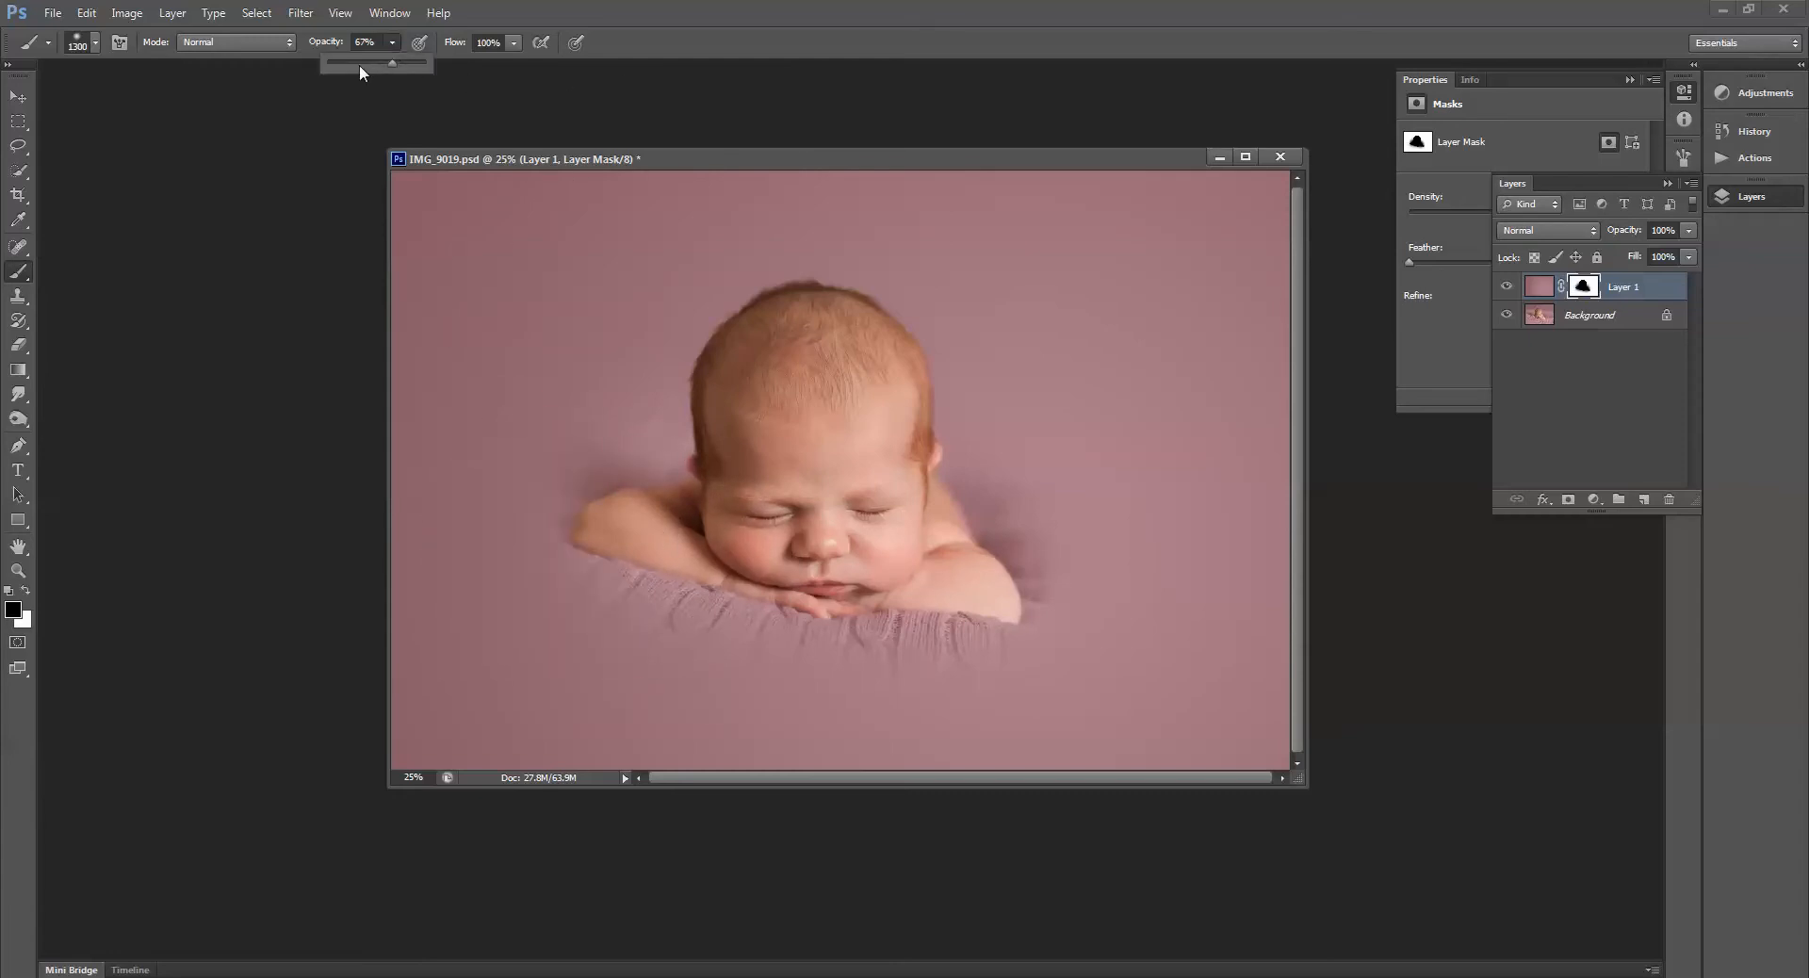
pyautogui.press('[')
pyautogui.press('[')
pyautogui.press('[')
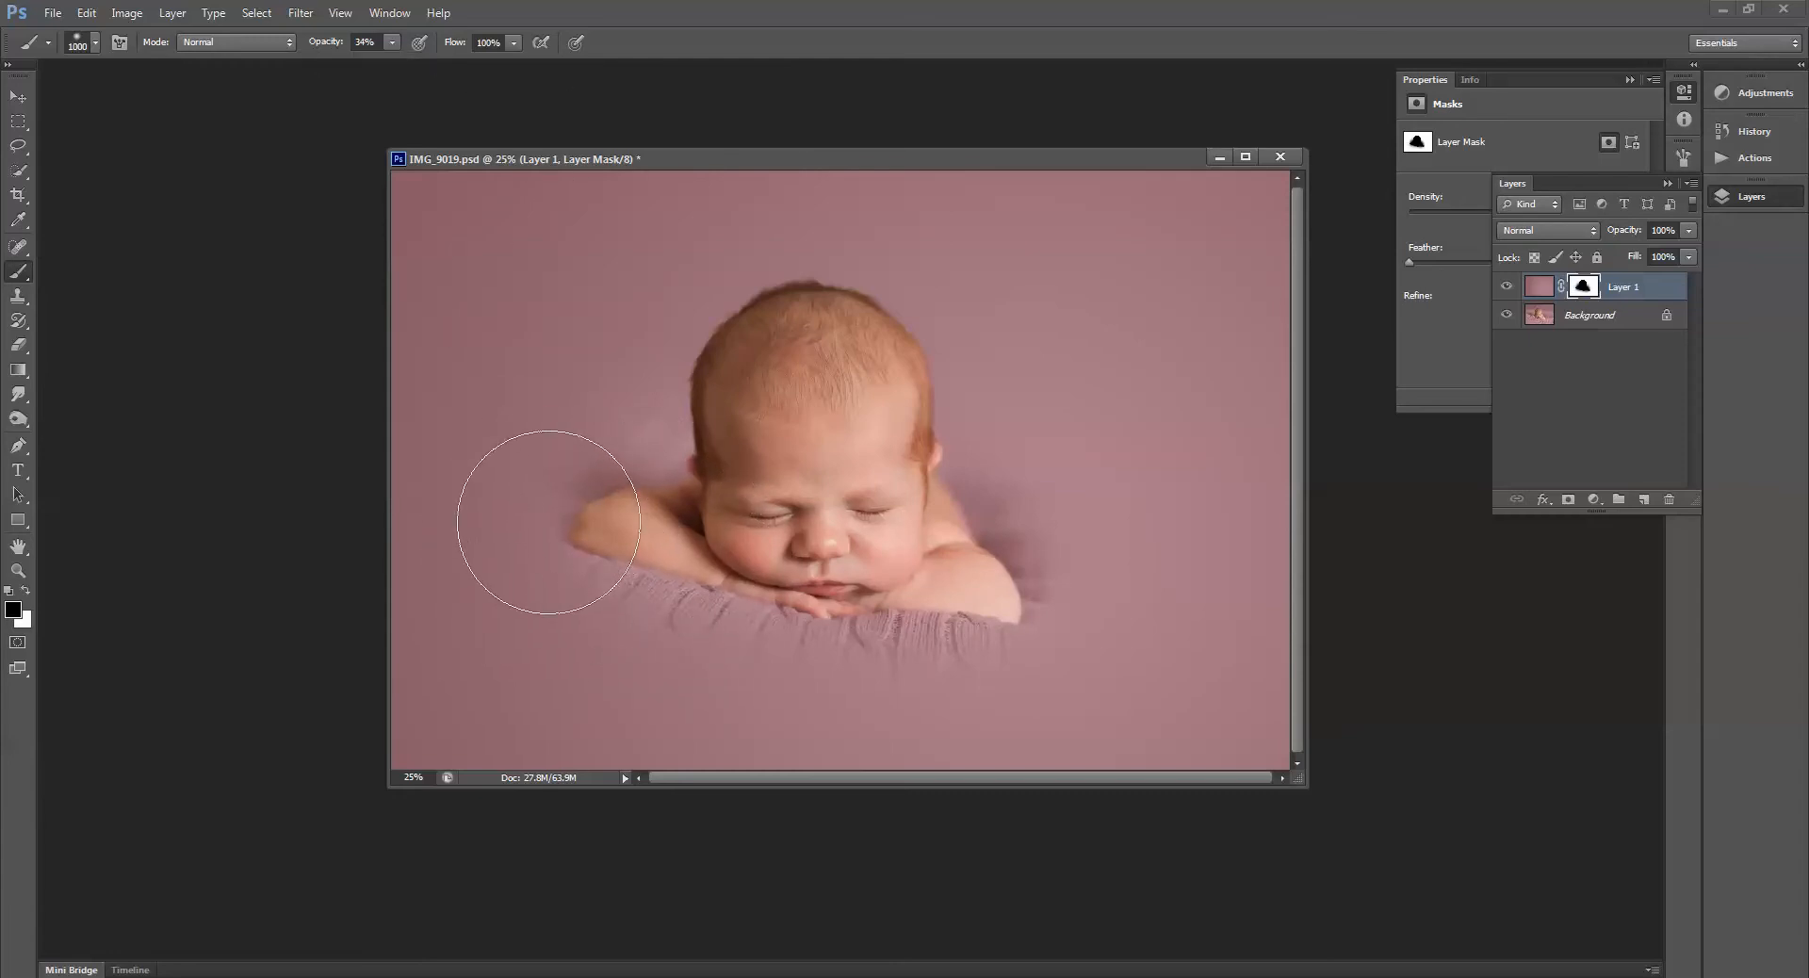
pyautogui.moveTo(545, 521); pyautogui.dragTo(658, 605)
pyautogui.moveTo(744, 650)
pyautogui.mouseDown()
pyautogui.moveTo(995, 686)
pyautogui.moveTo(1074, 660)
pyautogui.mouseUp()
pyautogui.moveTo(512, 593); pyautogui.dragTo(565, 647)
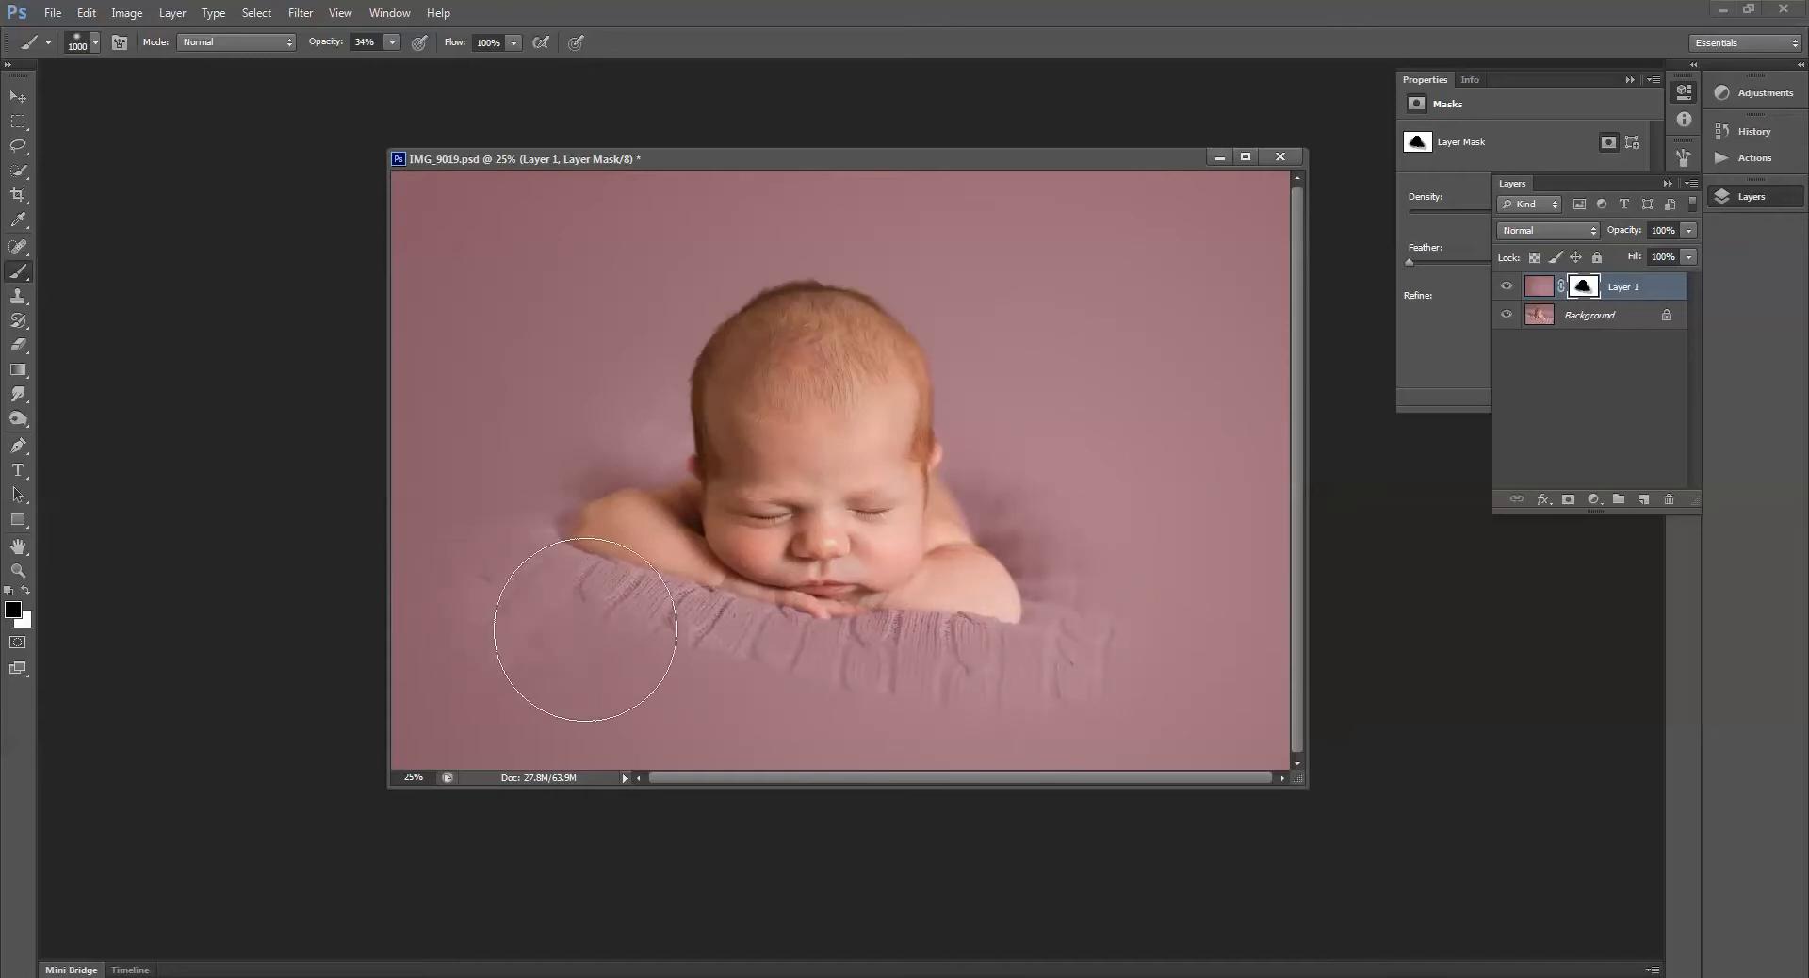
# Paint the Layer 1 mask at 12% brush opacity along the blanket's outer areas and beside the baby to blend in texture and shadows.
pyautogui.click(391, 44)
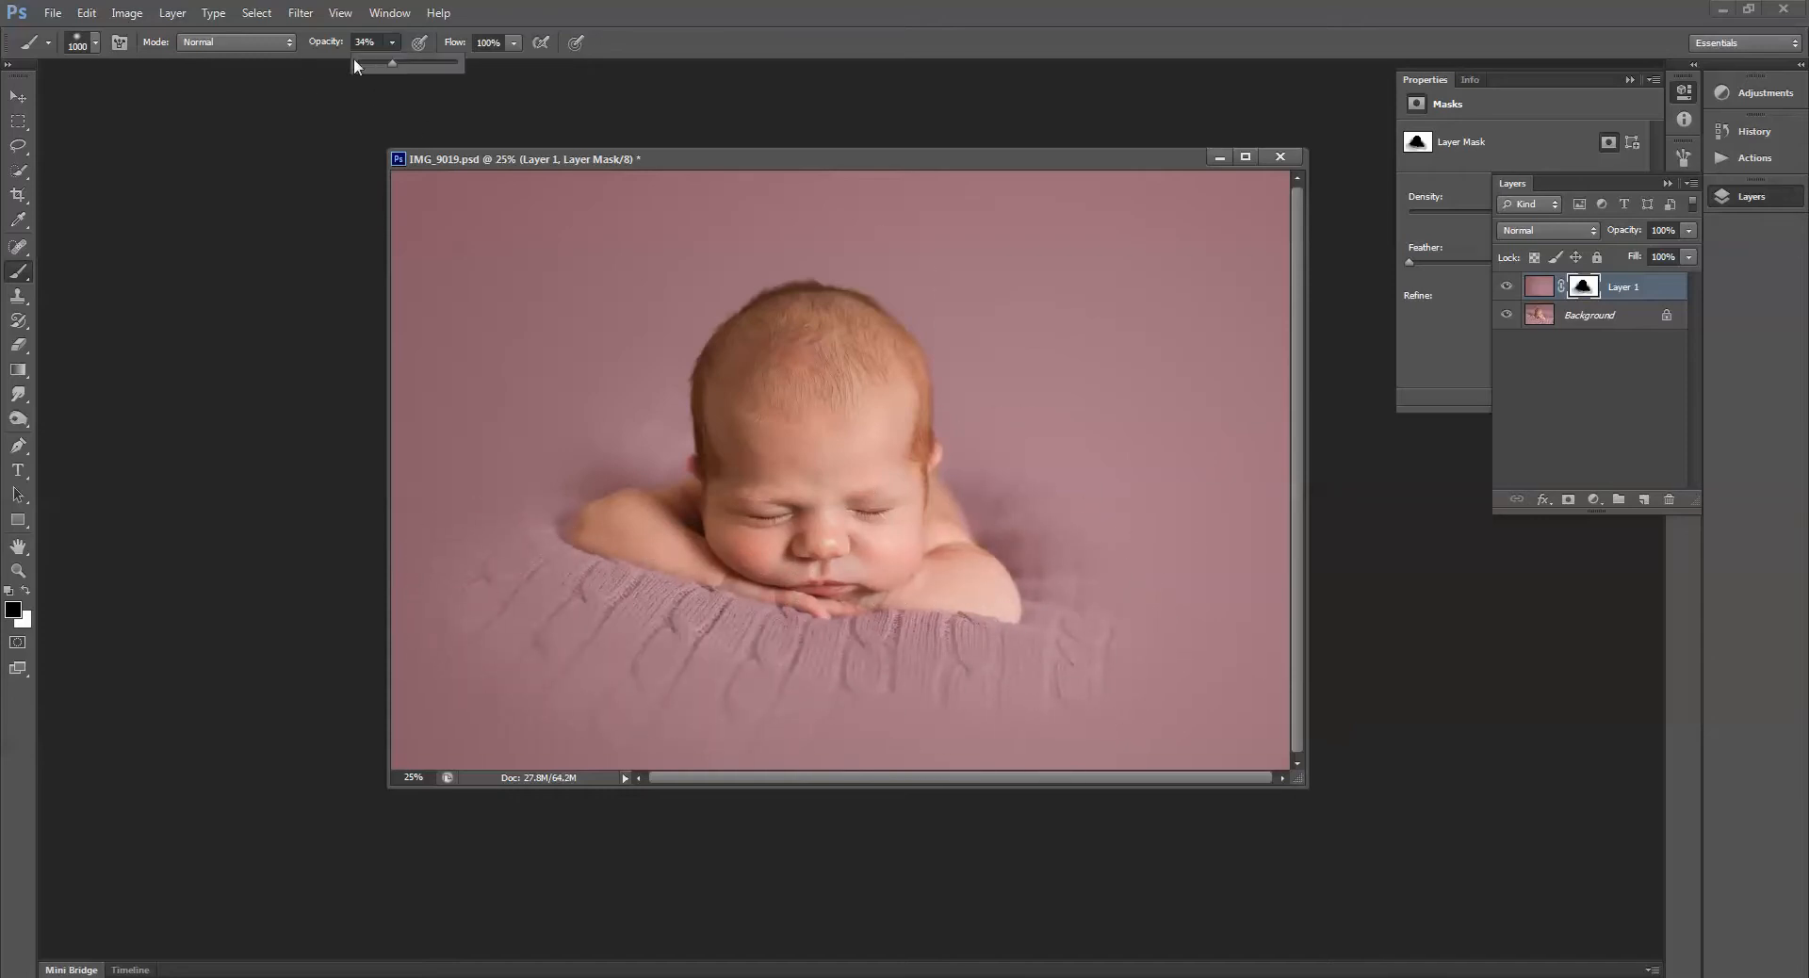
pyautogui.moveTo(365, 65); pyautogui.dragTo(371, 64)
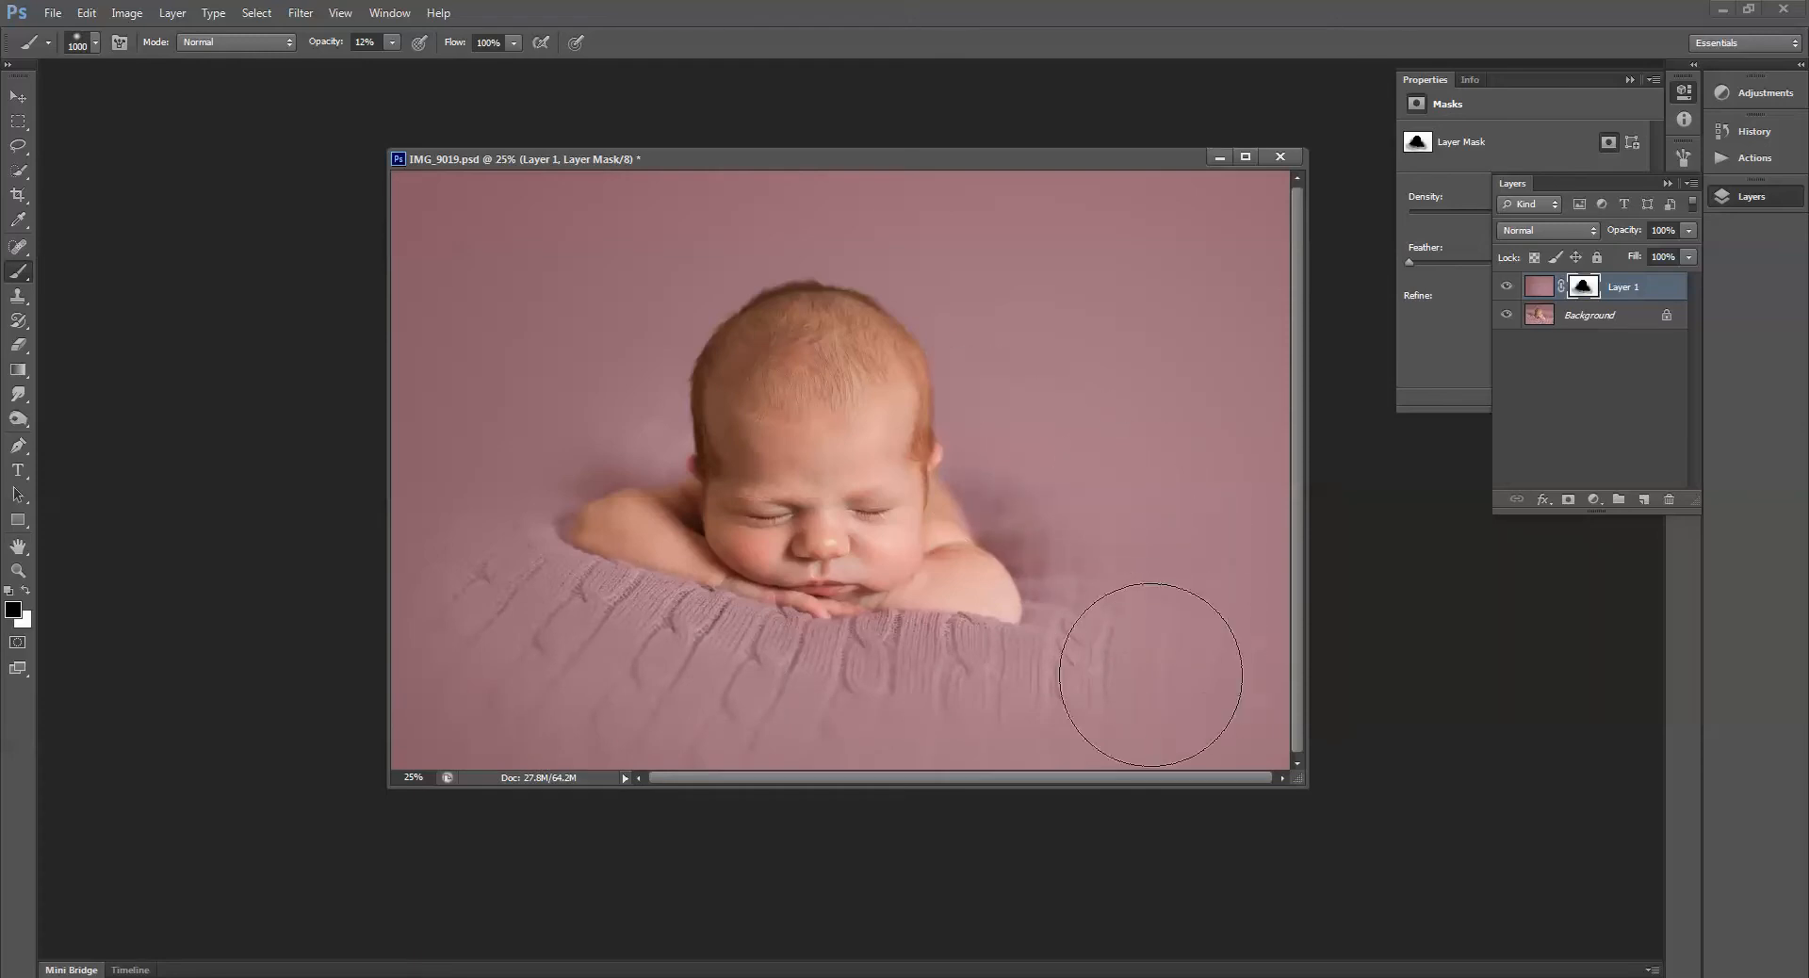
pyautogui.moveTo(1143, 666); pyautogui.dragTo(1072, 694)
pyautogui.moveTo(608, 529)
pyautogui.mouseDown()
pyautogui.moveTo(701, 456)
pyautogui.moveTo(728, 399)
pyautogui.moveTo(547, 419)
pyautogui.moveTo(458, 485)
pyautogui.moveTo(478, 520)
pyautogui.moveTo(587, 524)
pyautogui.moveTo(494, 542)
pyautogui.moveTo(525, 670)
pyautogui.moveTo(509, 681)
pyautogui.moveTo(440, 641)
pyautogui.moveTo(450, 674)
pyautogui.moveTo(563, 731)
pyautogui.mouseUp()
pyautogui.moveTo(1018, 473)
pyautogui.mouseDown()
pyautogui.moveTo(1153, 565)
pyautogui.moveTo(1140, 673)
pyautogui.moveTo(1071, 687)
pyautogui.mouseUp()
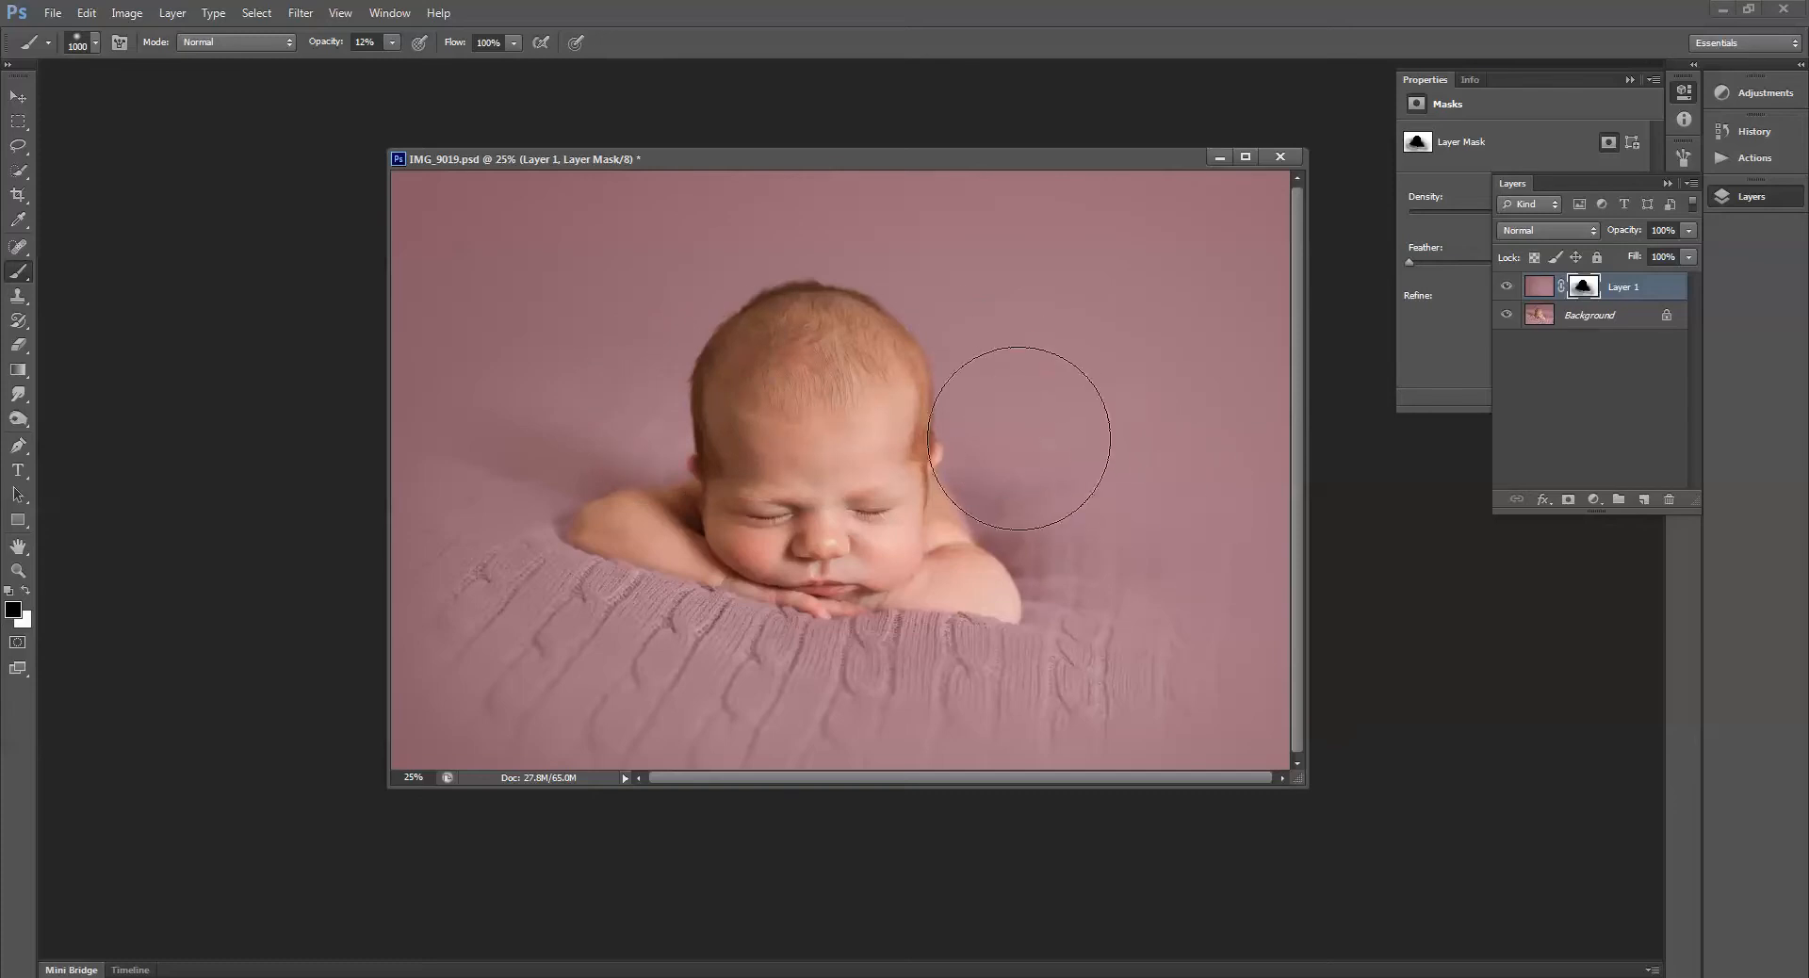
pyautogui.moveTo(1168, 580); pyautogui.dragTo(1104, 516)
pyautogui.click(1539, 286)
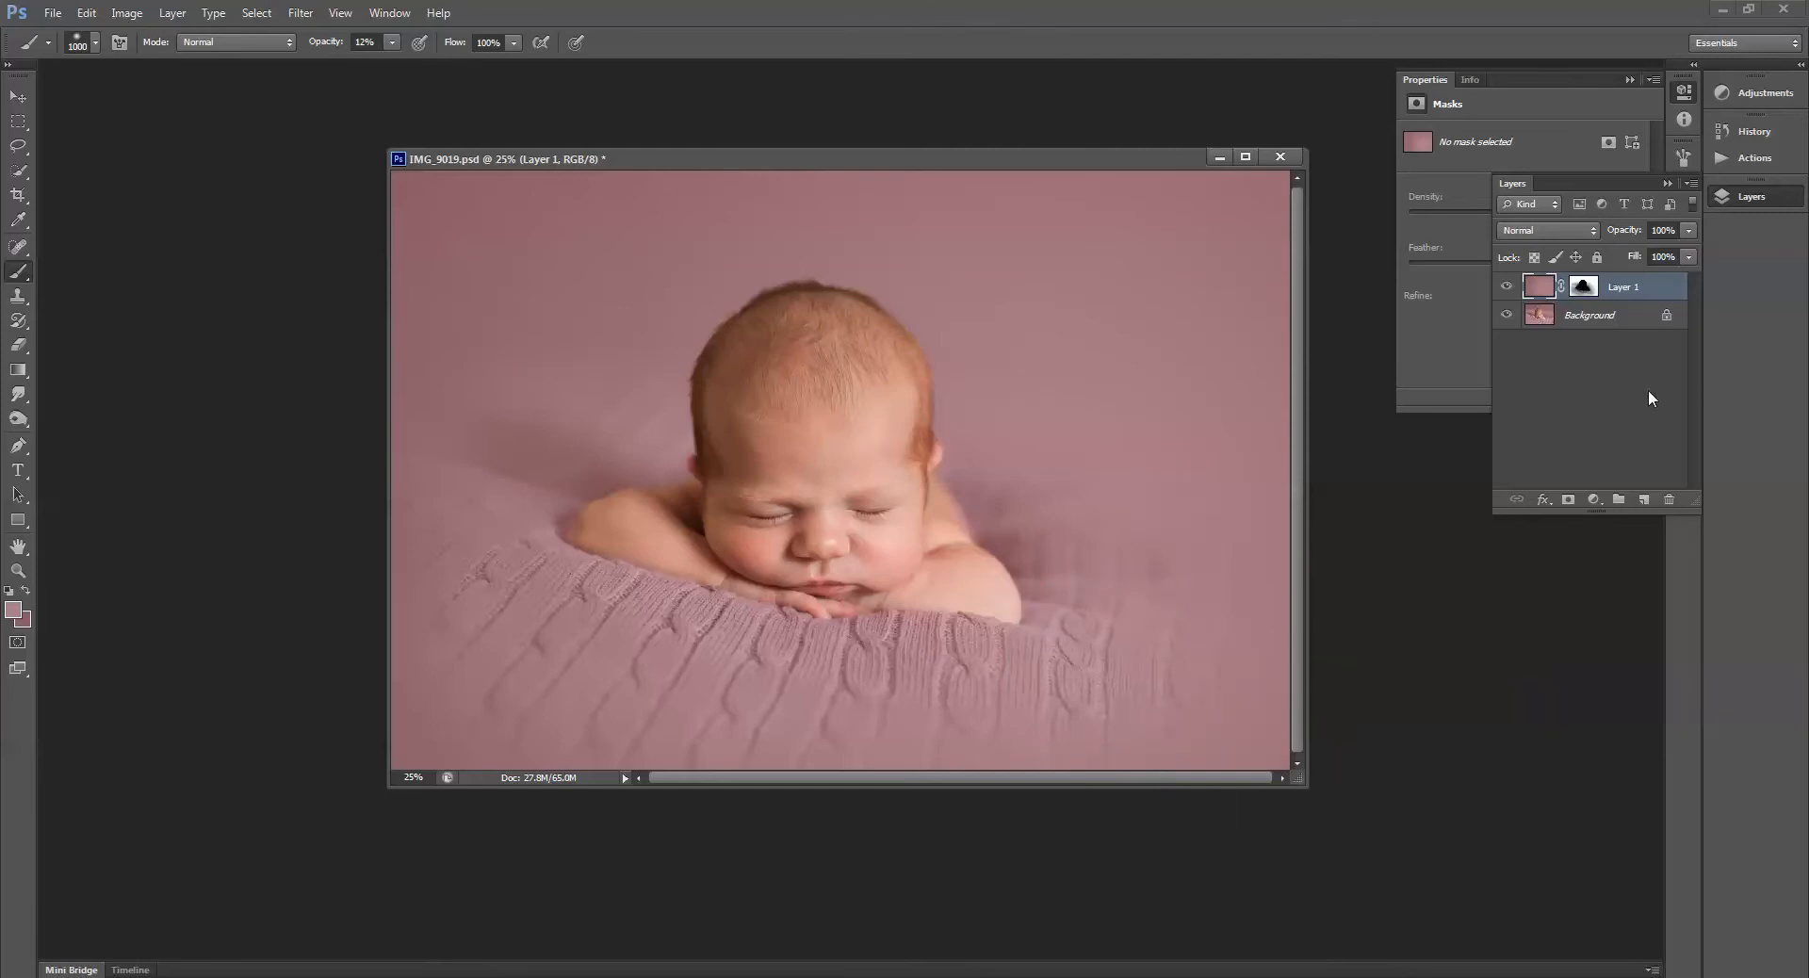
pyautogui.click(1584, 290)
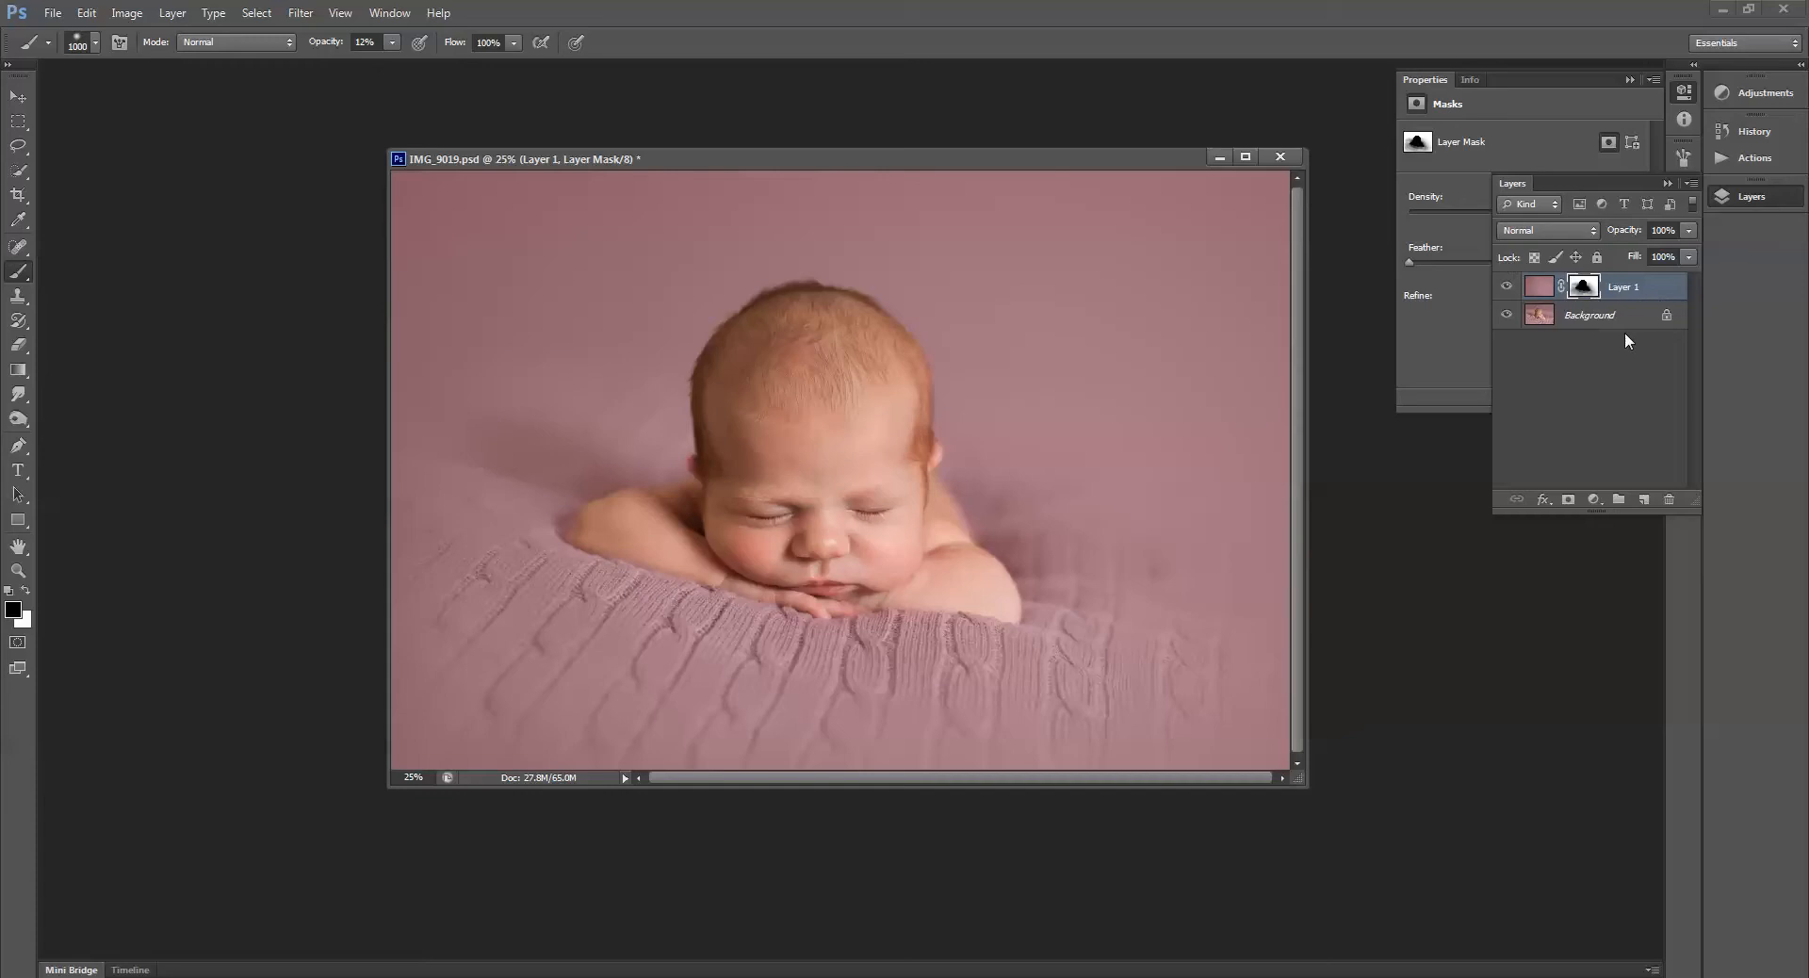
# Duplicate the Background layer beneath Layer 1.
pyautogui.click(1583, 317)
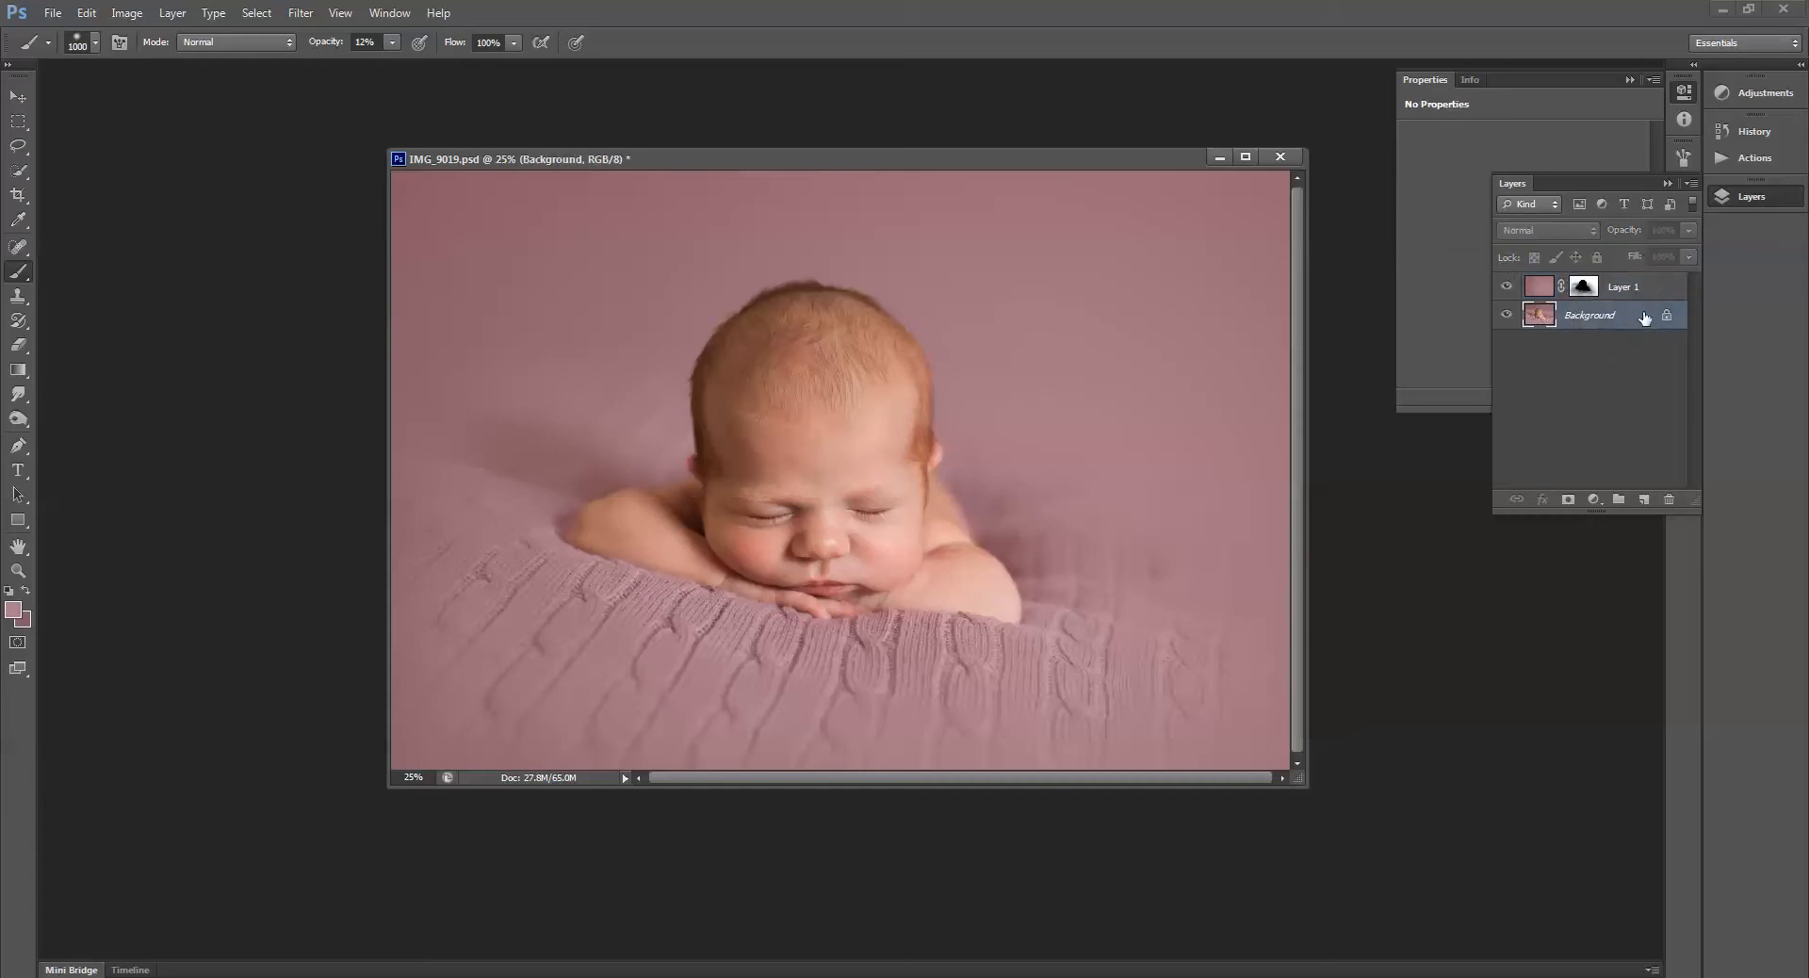
pyautogui.click(299, 14)
pyautogui.moveTo(340, 204)
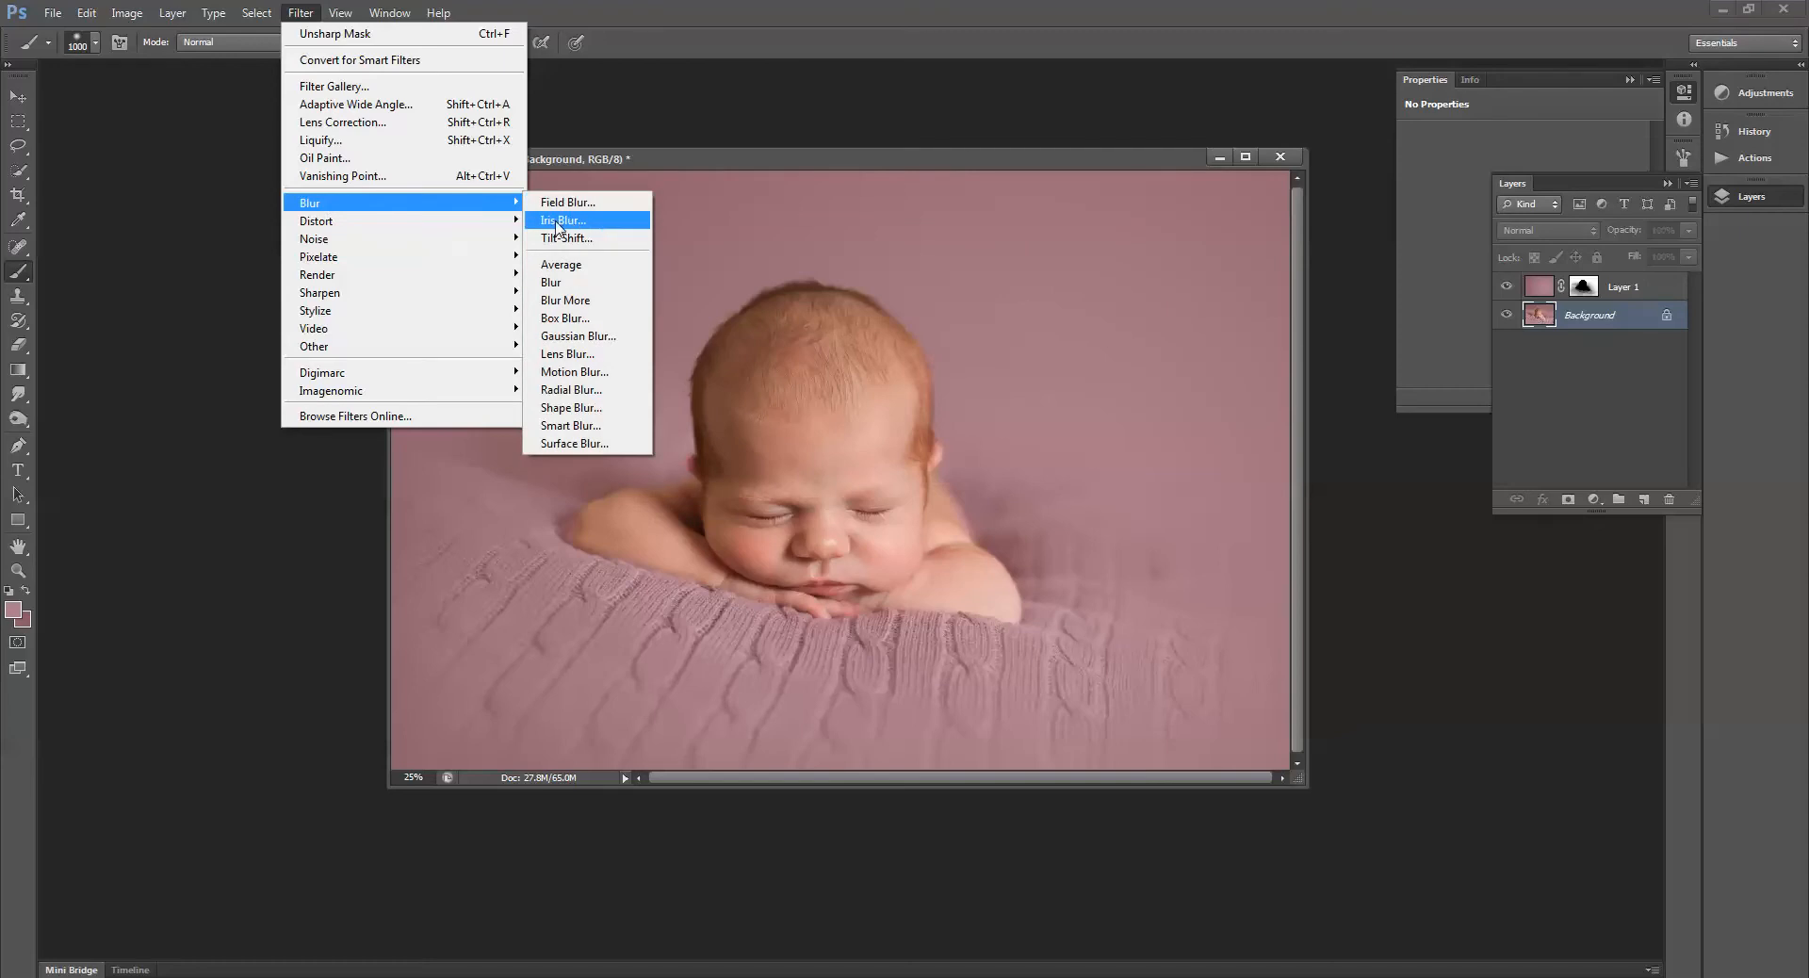
pyautogui.click(1612, 330)
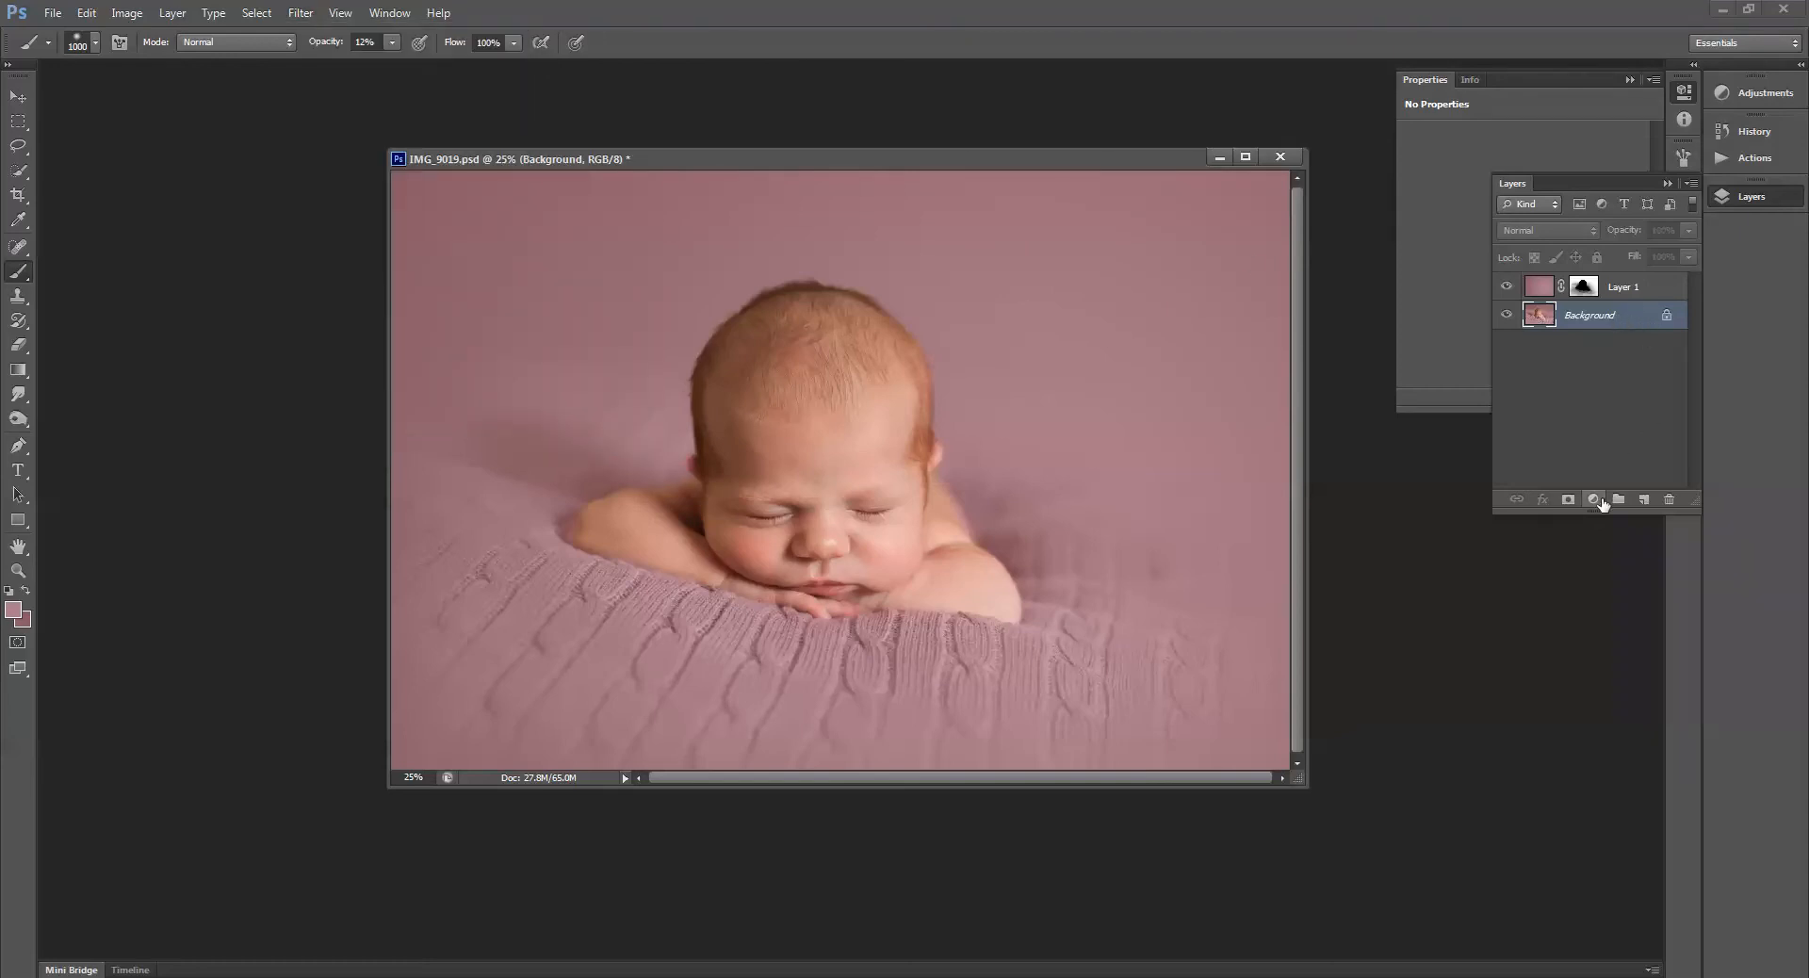
pyautogui.moveTo(1603, 328); pyautogui.dragTo(1643, 498)
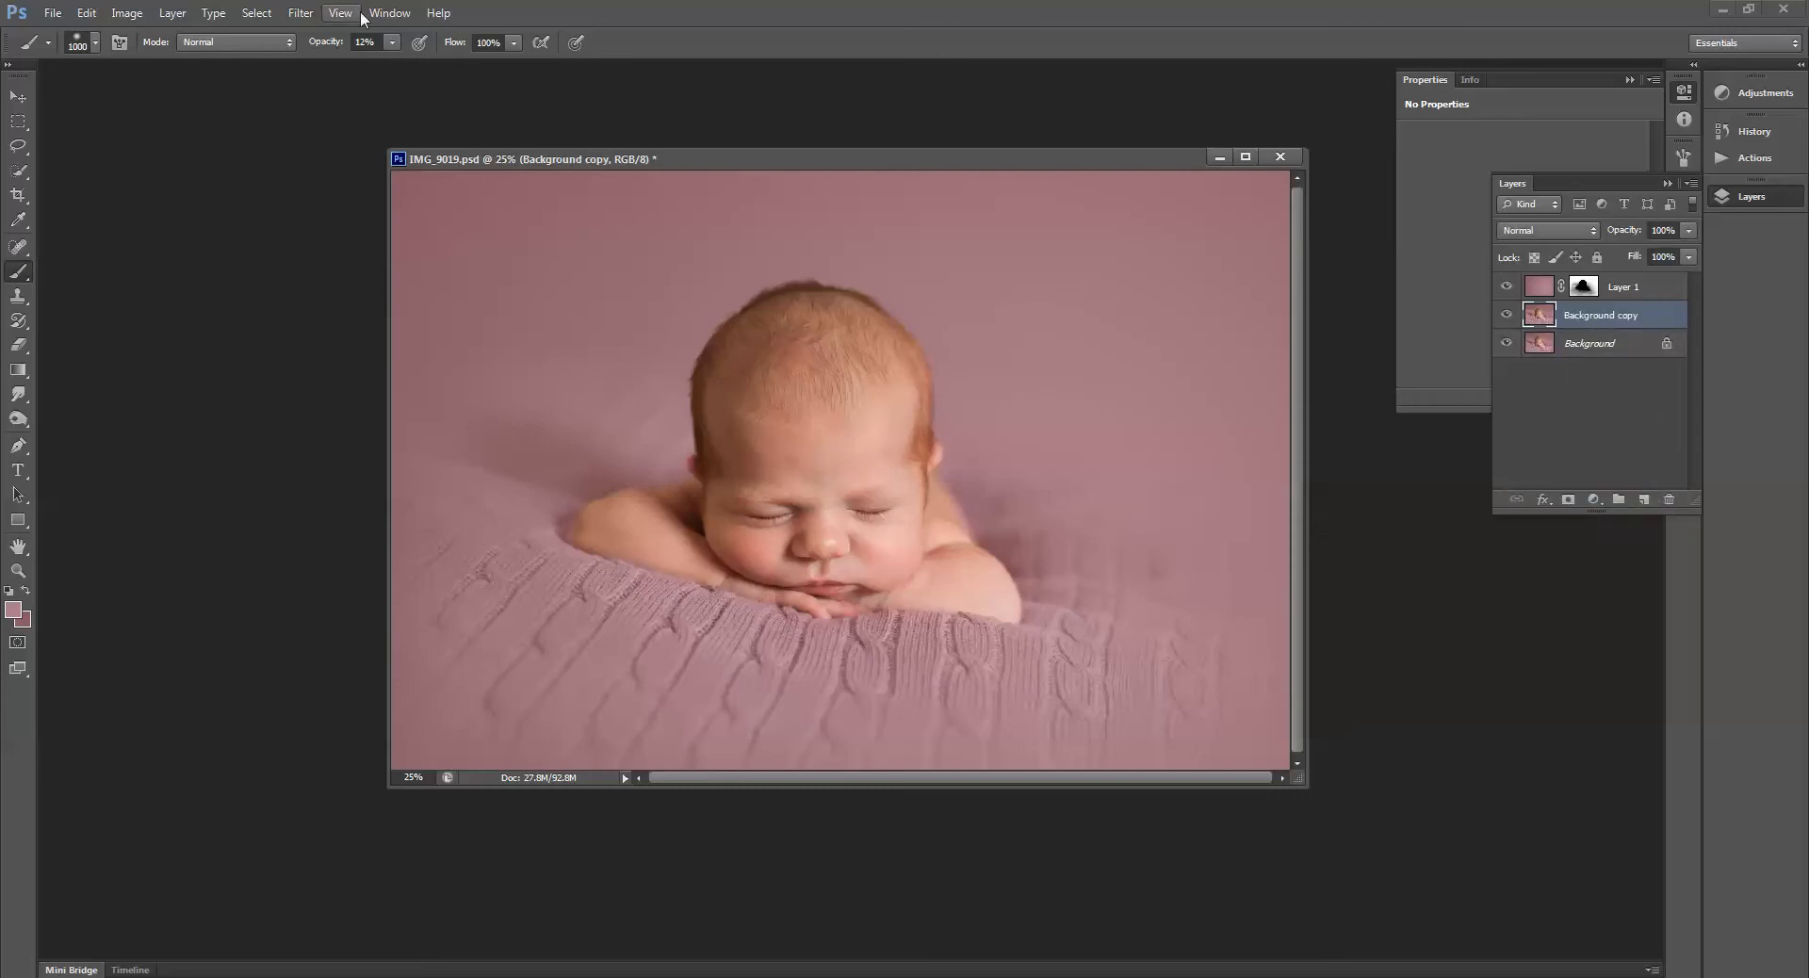
# Apply a Lens Blur to the Background copy layer.
pyautogui.click(301, 13)
pyautogui.moveTo(345, 240)
pyautogui.moveTo(329, 204)
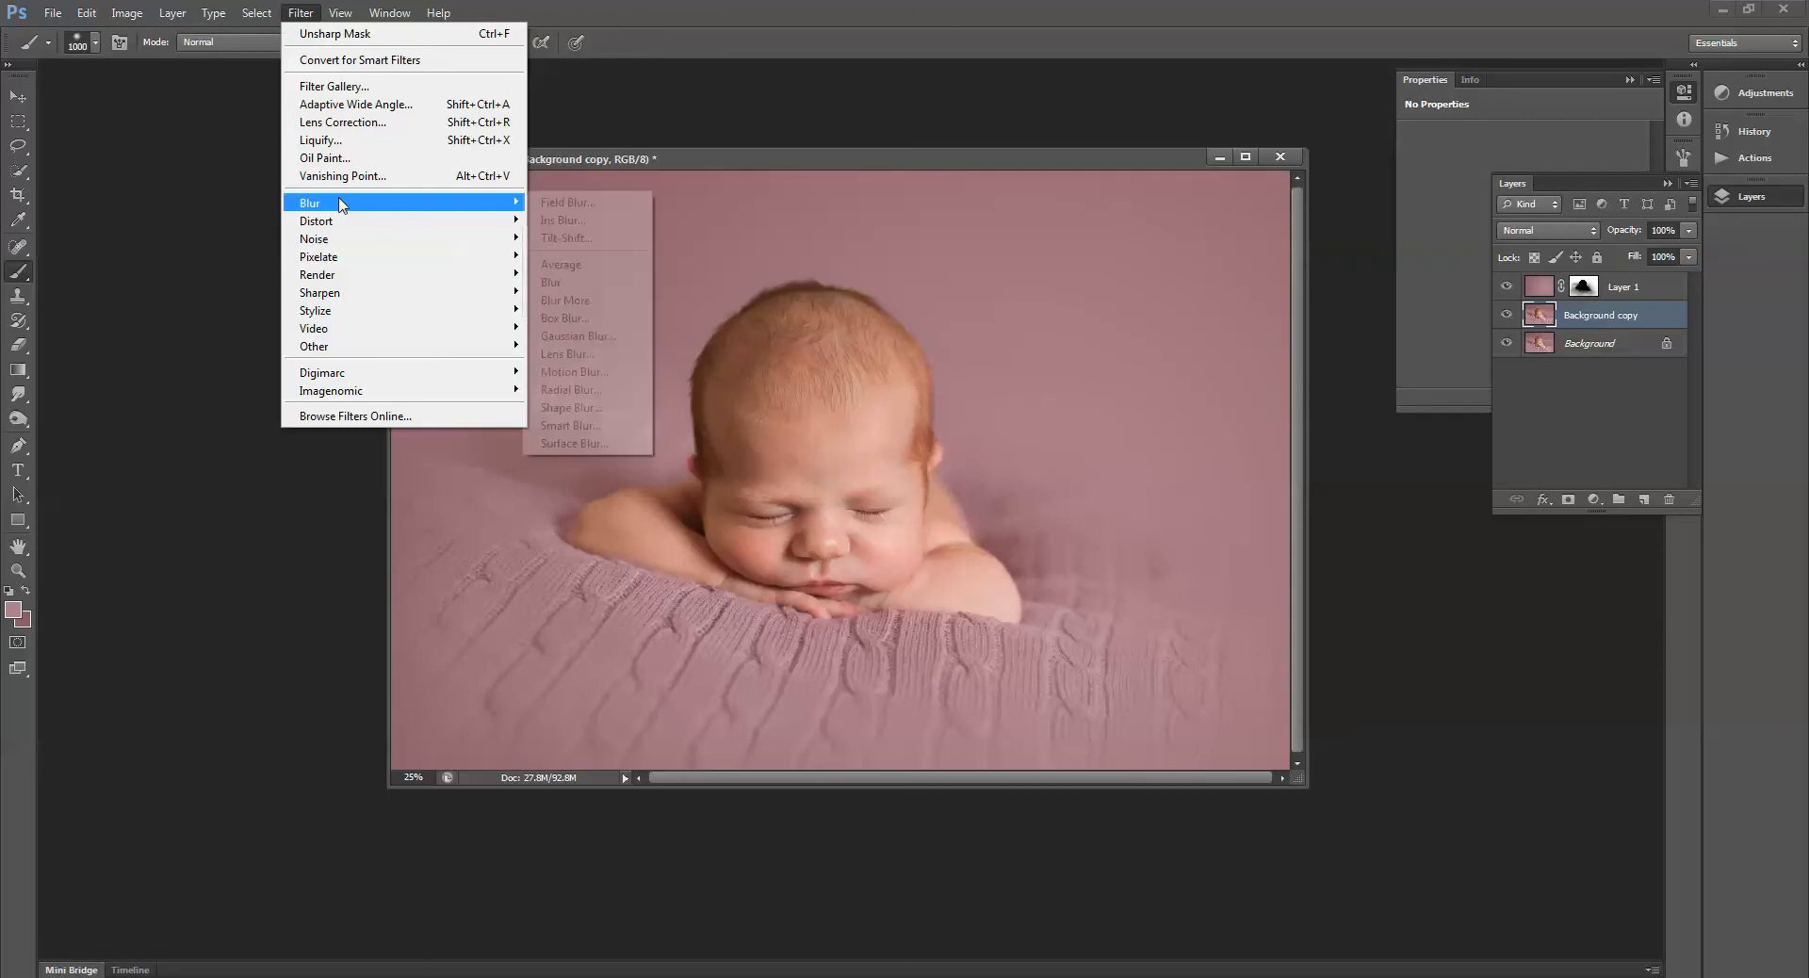
pyautogui.click(575, 355)
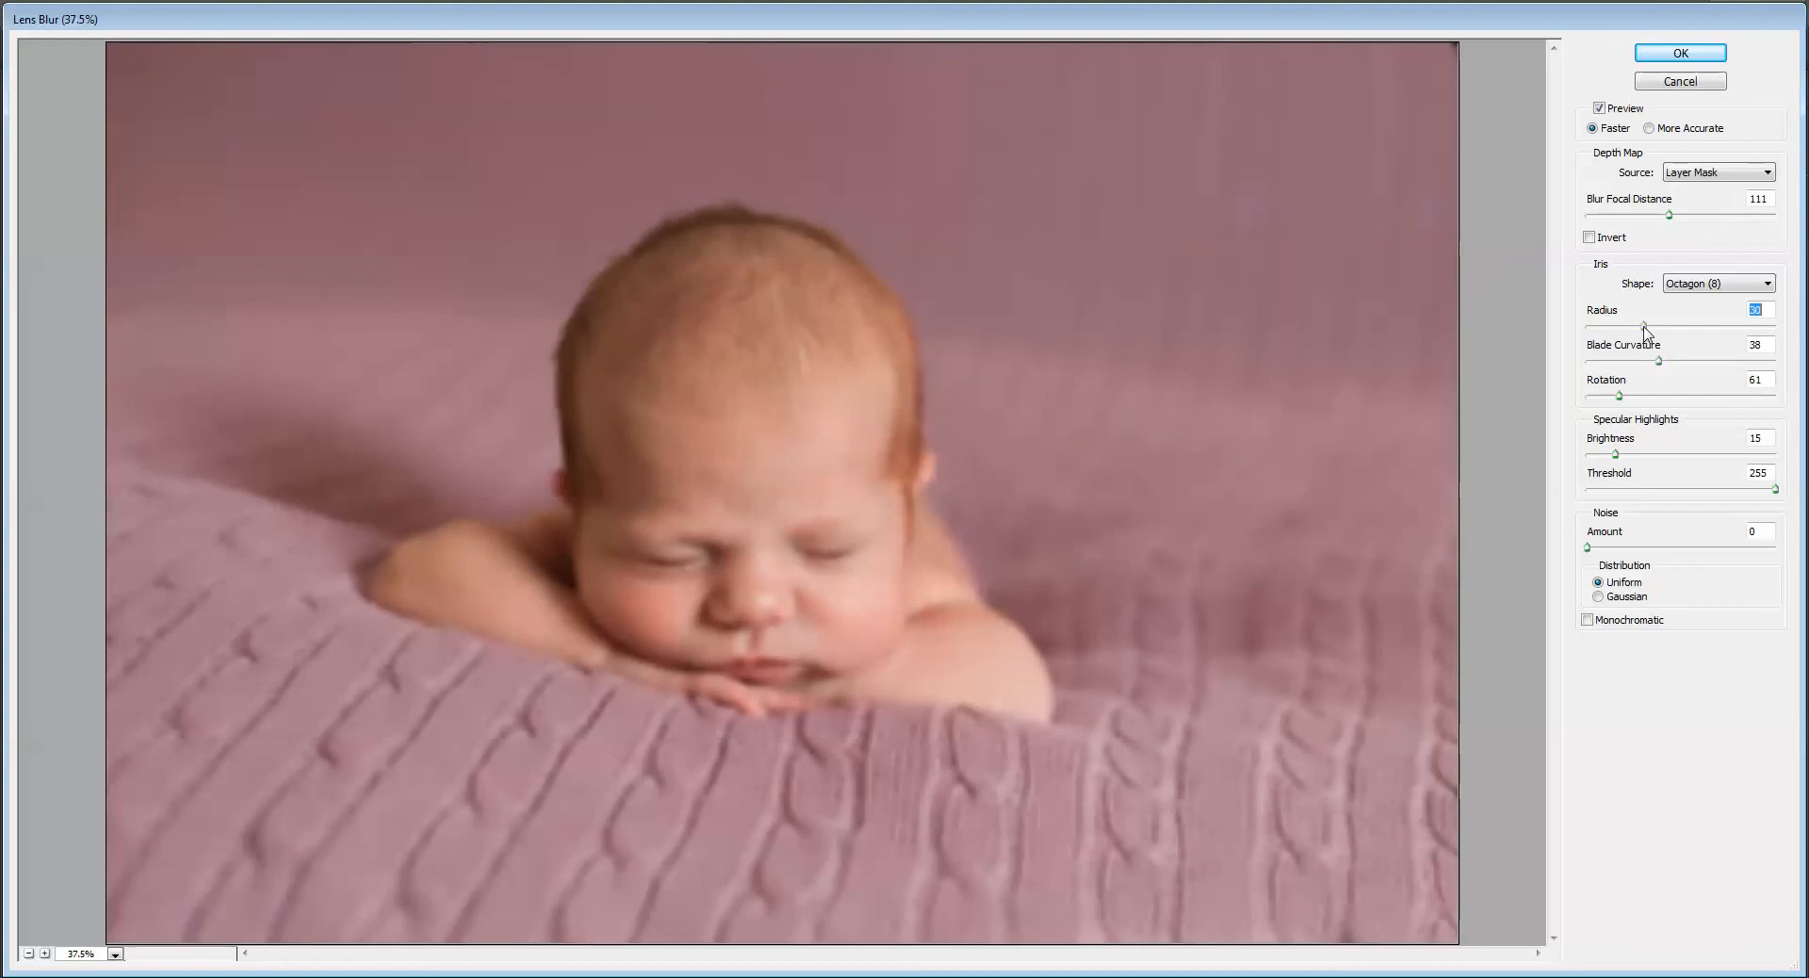
pyautogui.moveTo(1611, 371); pyautogui.dragTo(1601, 369)
pyautogui.click(1641, 56)
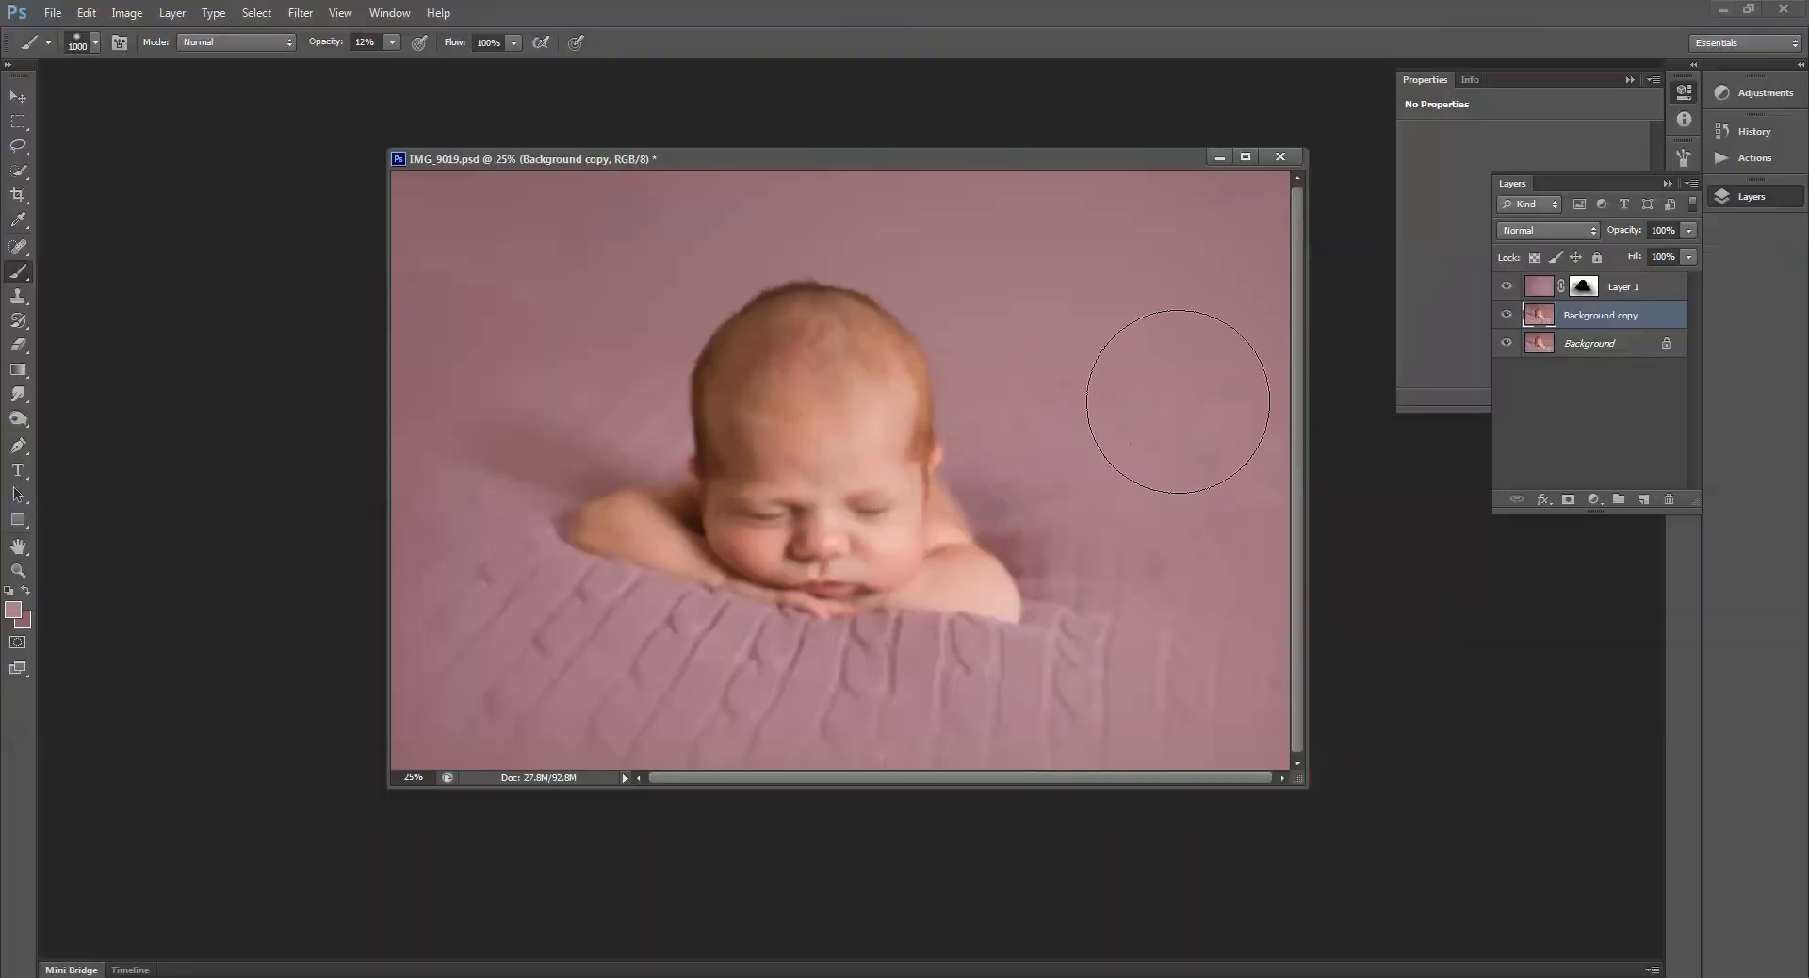
# Add a layer mask to Background copy and paint black over the baby's face and head at 77% opacity to restore sharpness.
pyautogui.click(1567, 500)
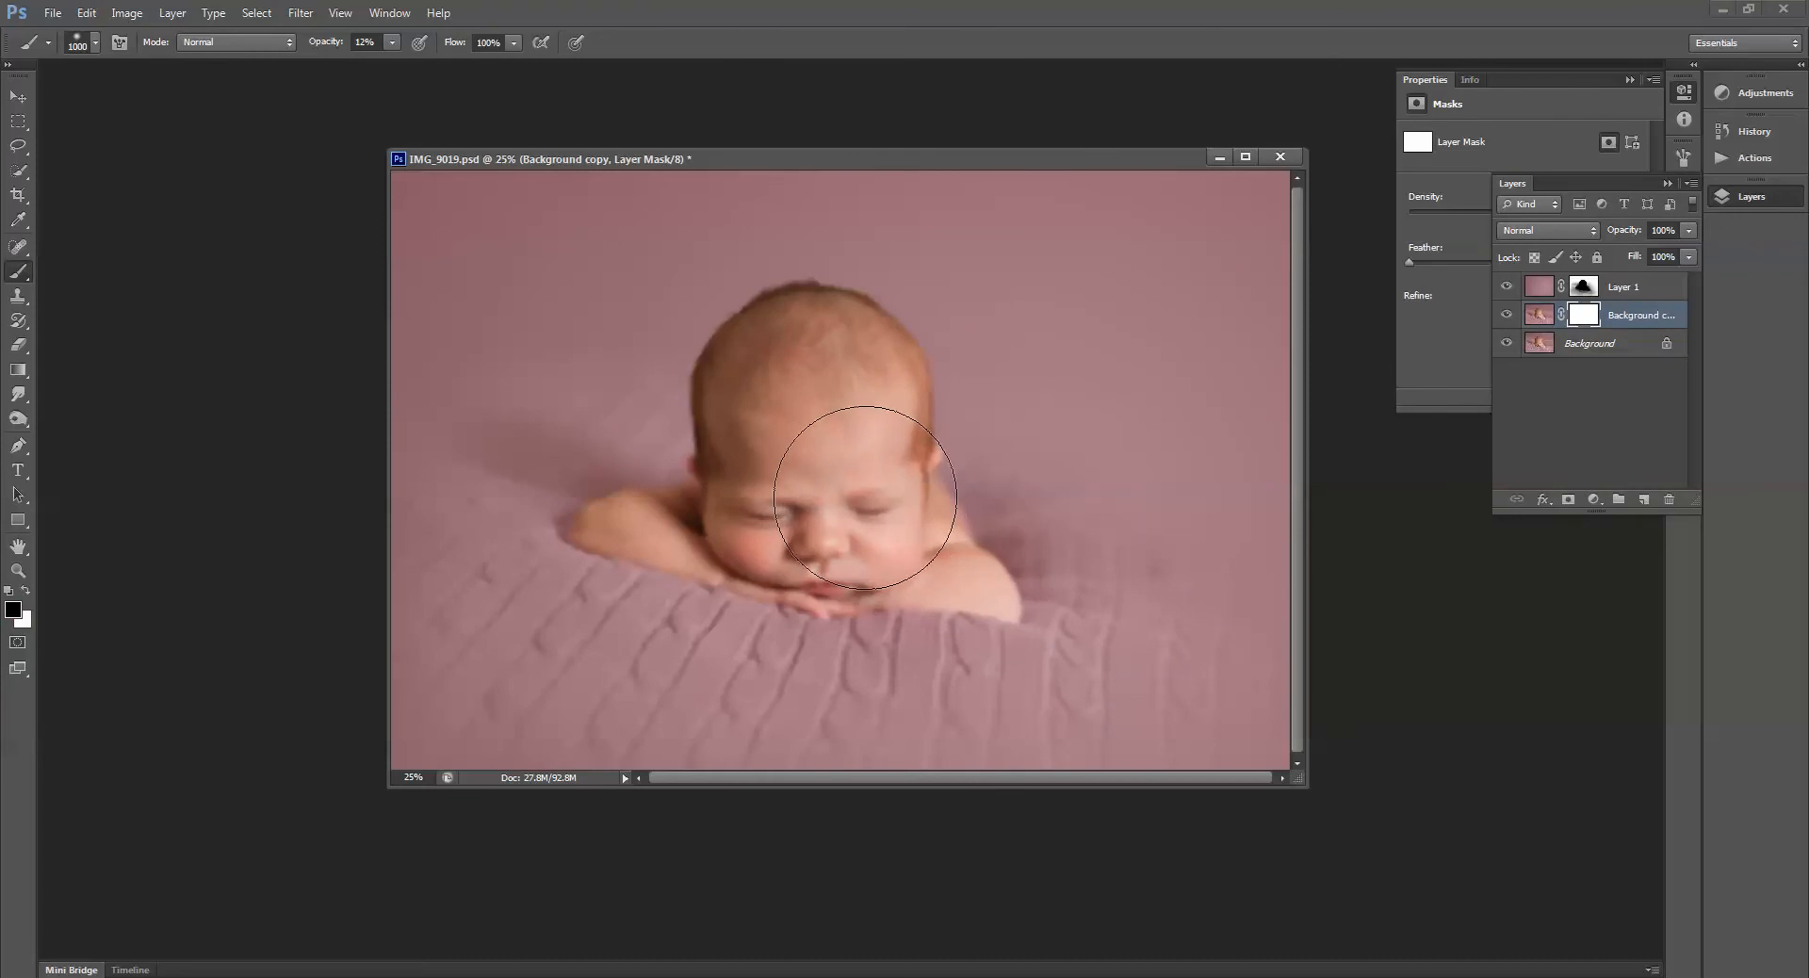
pyautogui.moveTo(394, 47); pyautogui.dragTo(406, 66)
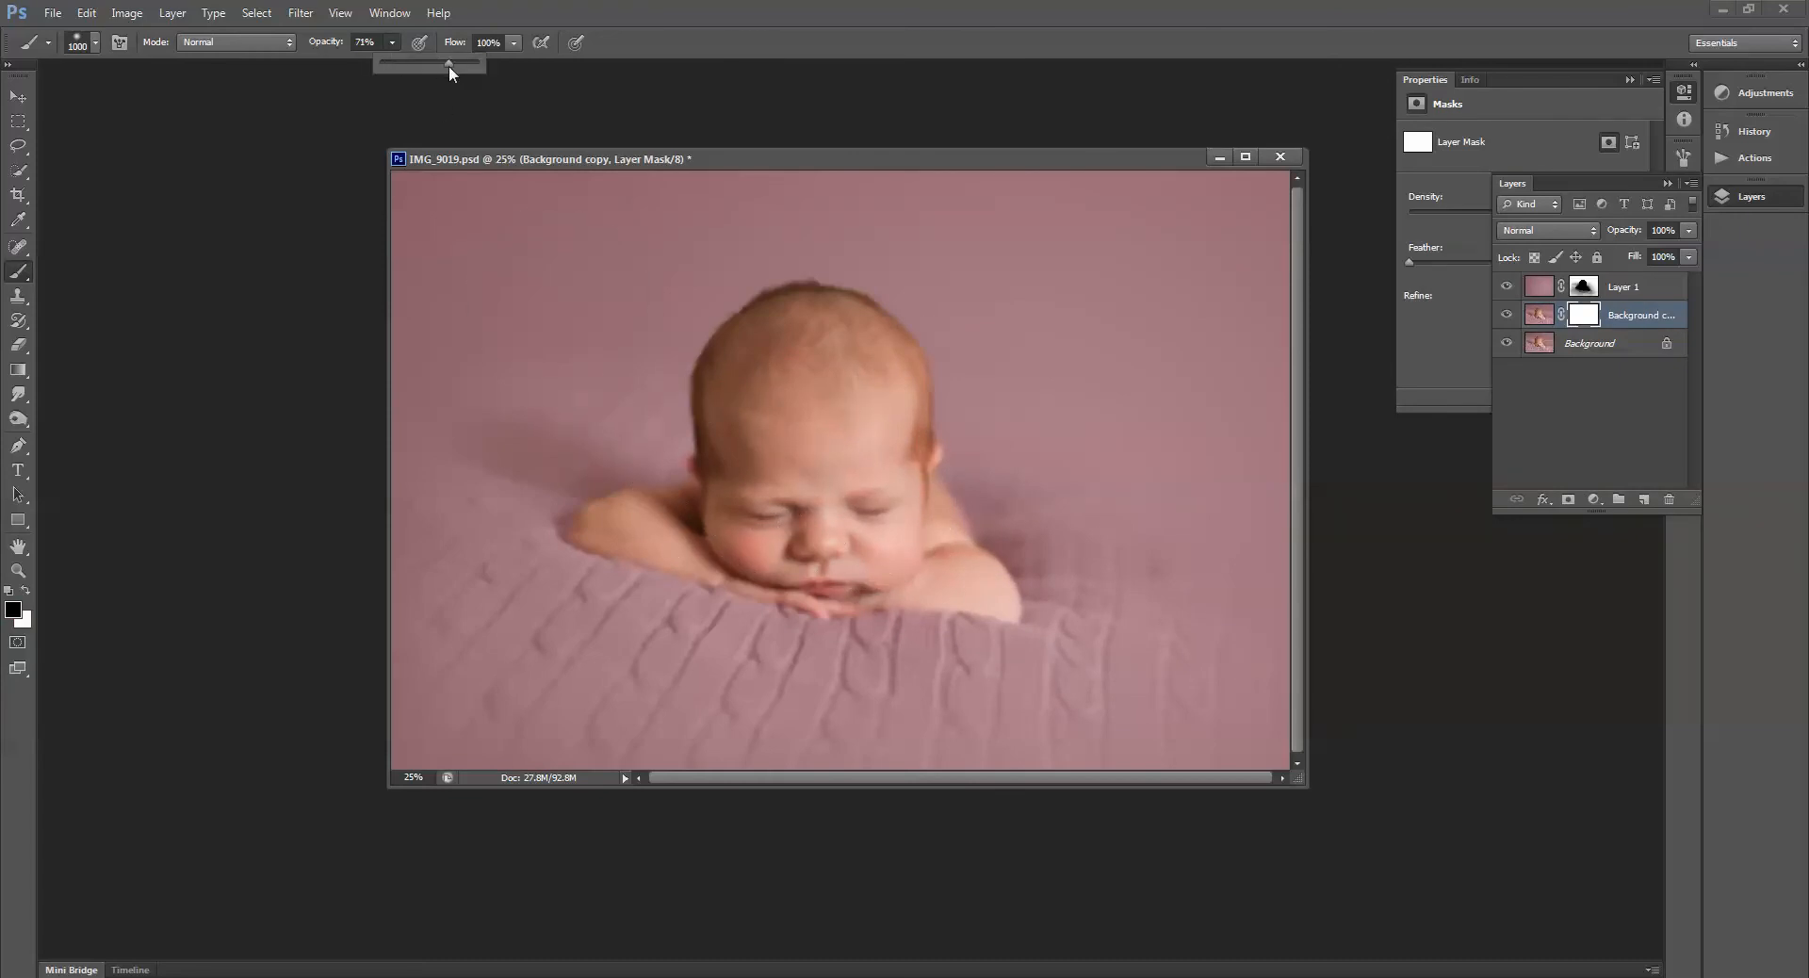
pyautogui.click(759, 477)
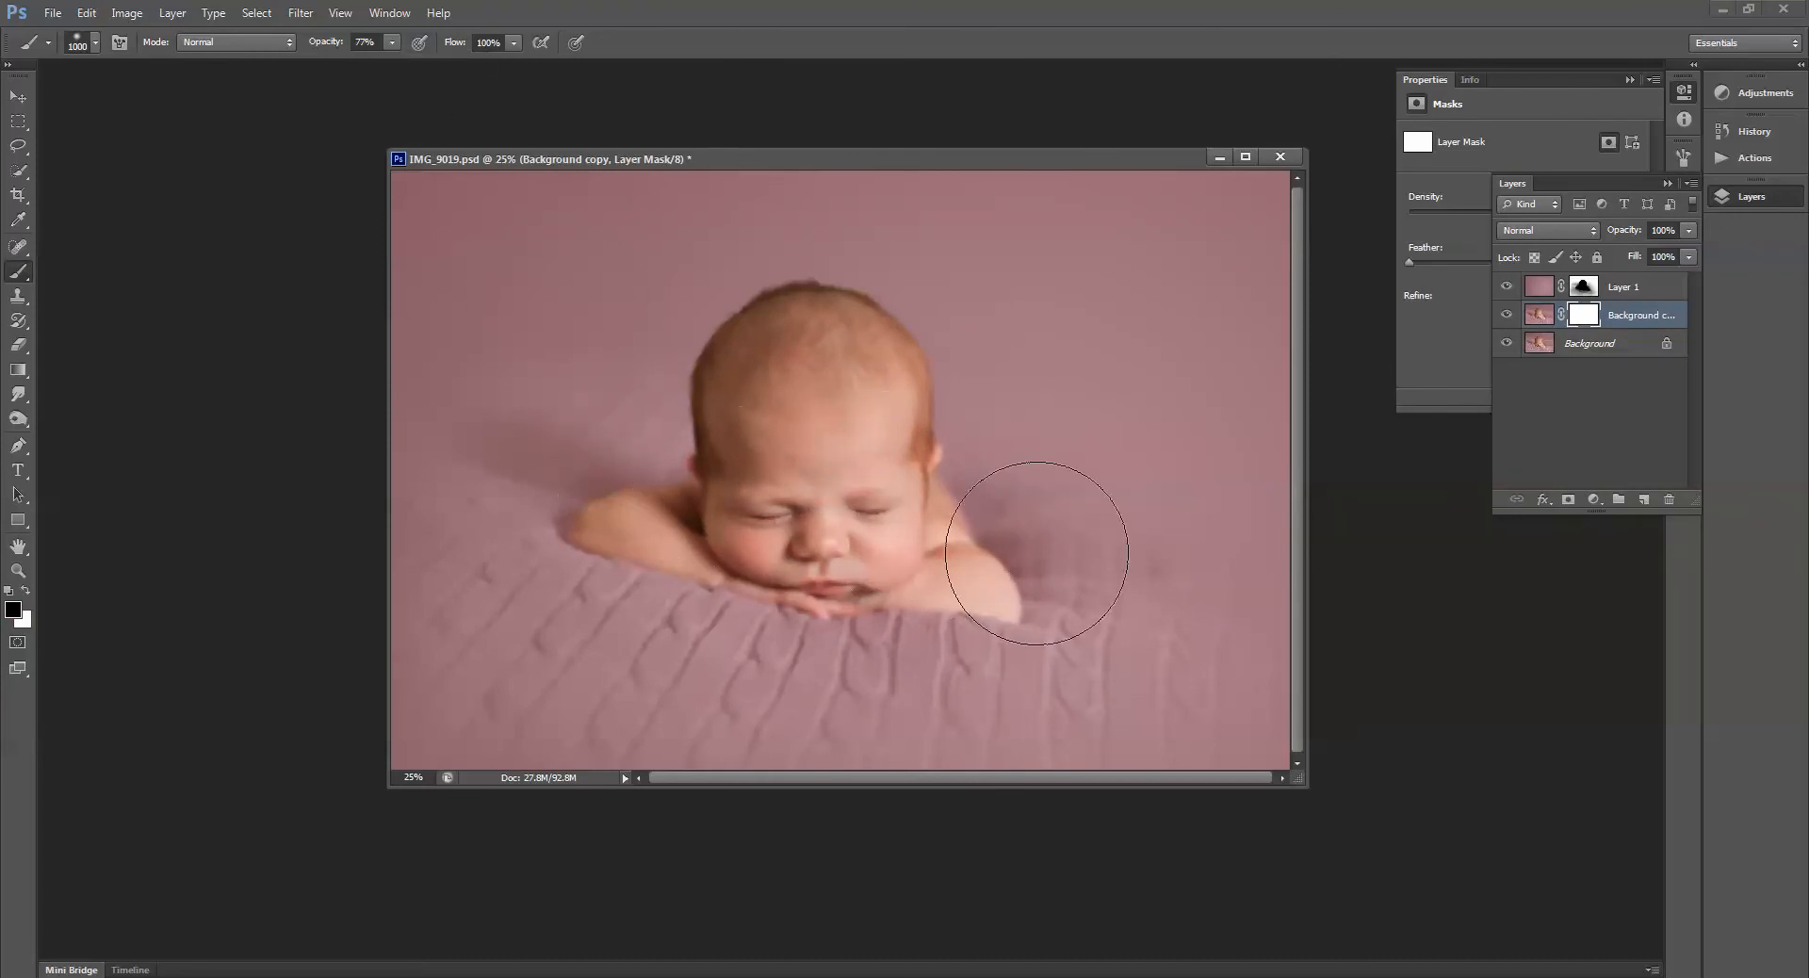
pyautogui.moveTo(791, 401)
pyautogui.mouseDown()
pyautogui.moveTo(883, 542)
pyautogui.moveTo(839, 410)
pyautogui.mouseUp()
# Lower the brush opacity to 44% and paint the Background copy mask around the baby's arms and shoulder to soften the blur transition.
pyautogui.moveTo(369, 64); pyautogui.dragTo(360, 64)
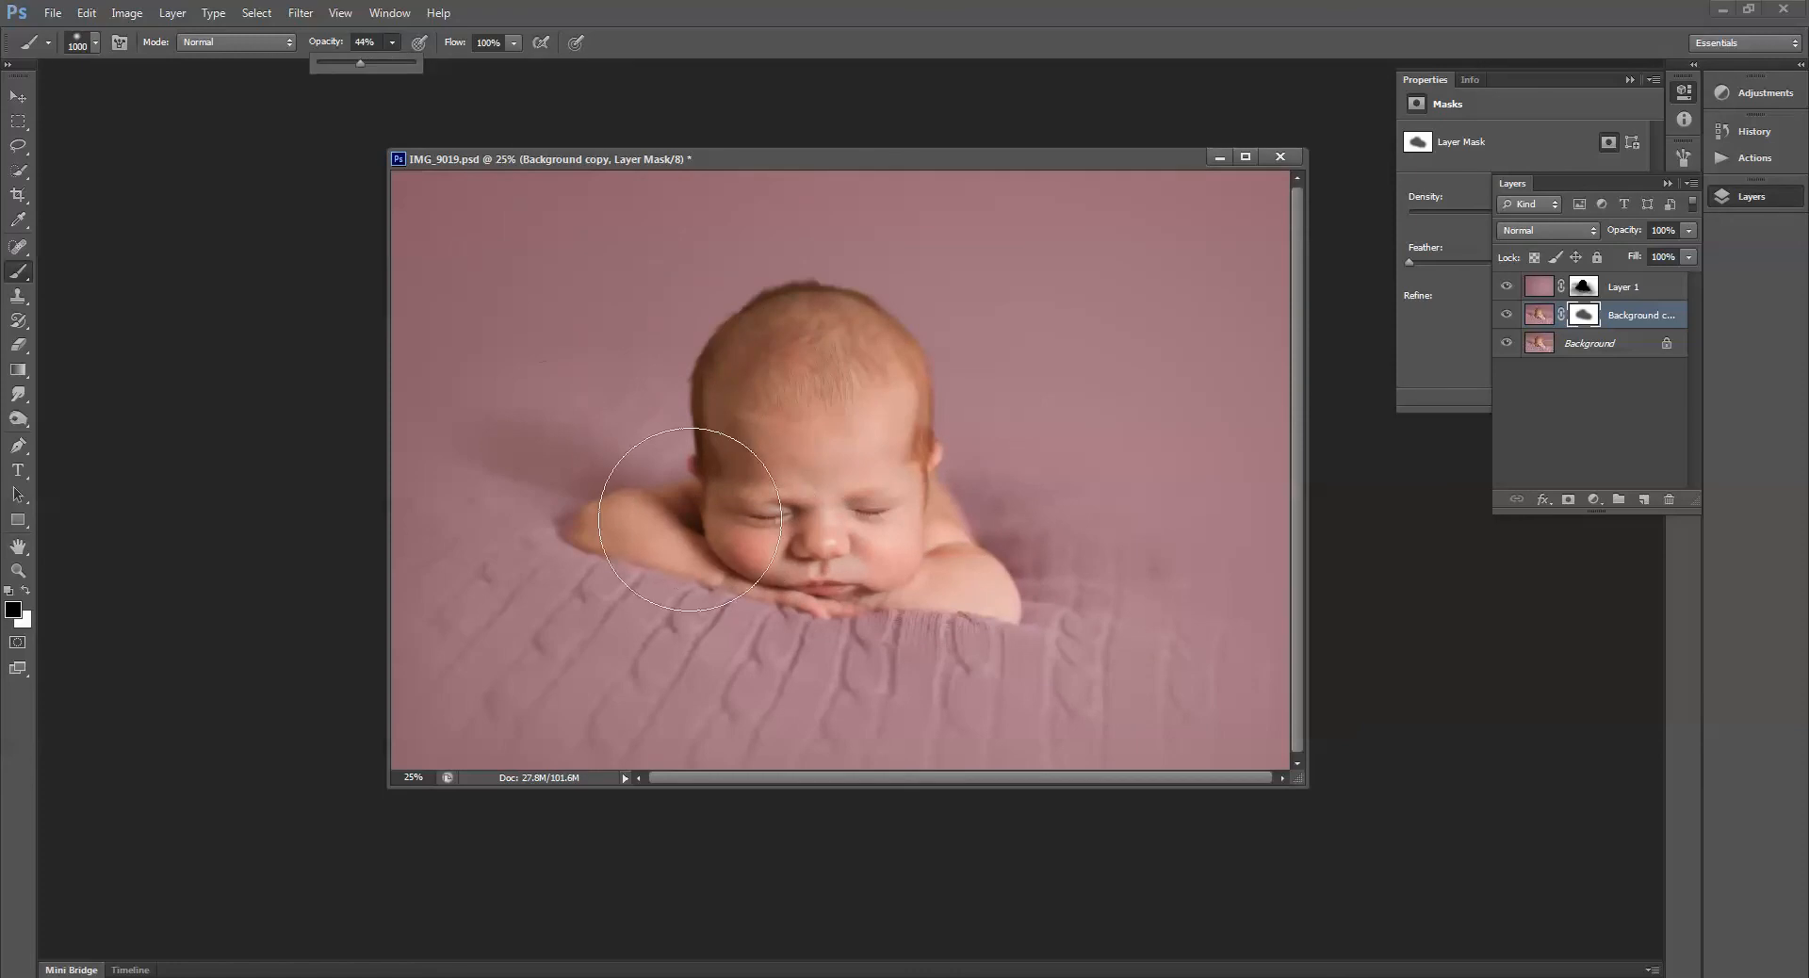
pyautogui.click(686, 501)
pyautogui.moveTo(1051, 594)
pyautogui.mouseDown()
pyautogui.moveTo(1006, 612)
pyautogui.moveTo(603, 568)
pyautogui.moveTo(1021, 620)
pyautogui.moveTo(965, 595)
pyautogui.moveTo(1026, 594)
pyautogui.mouseUp()
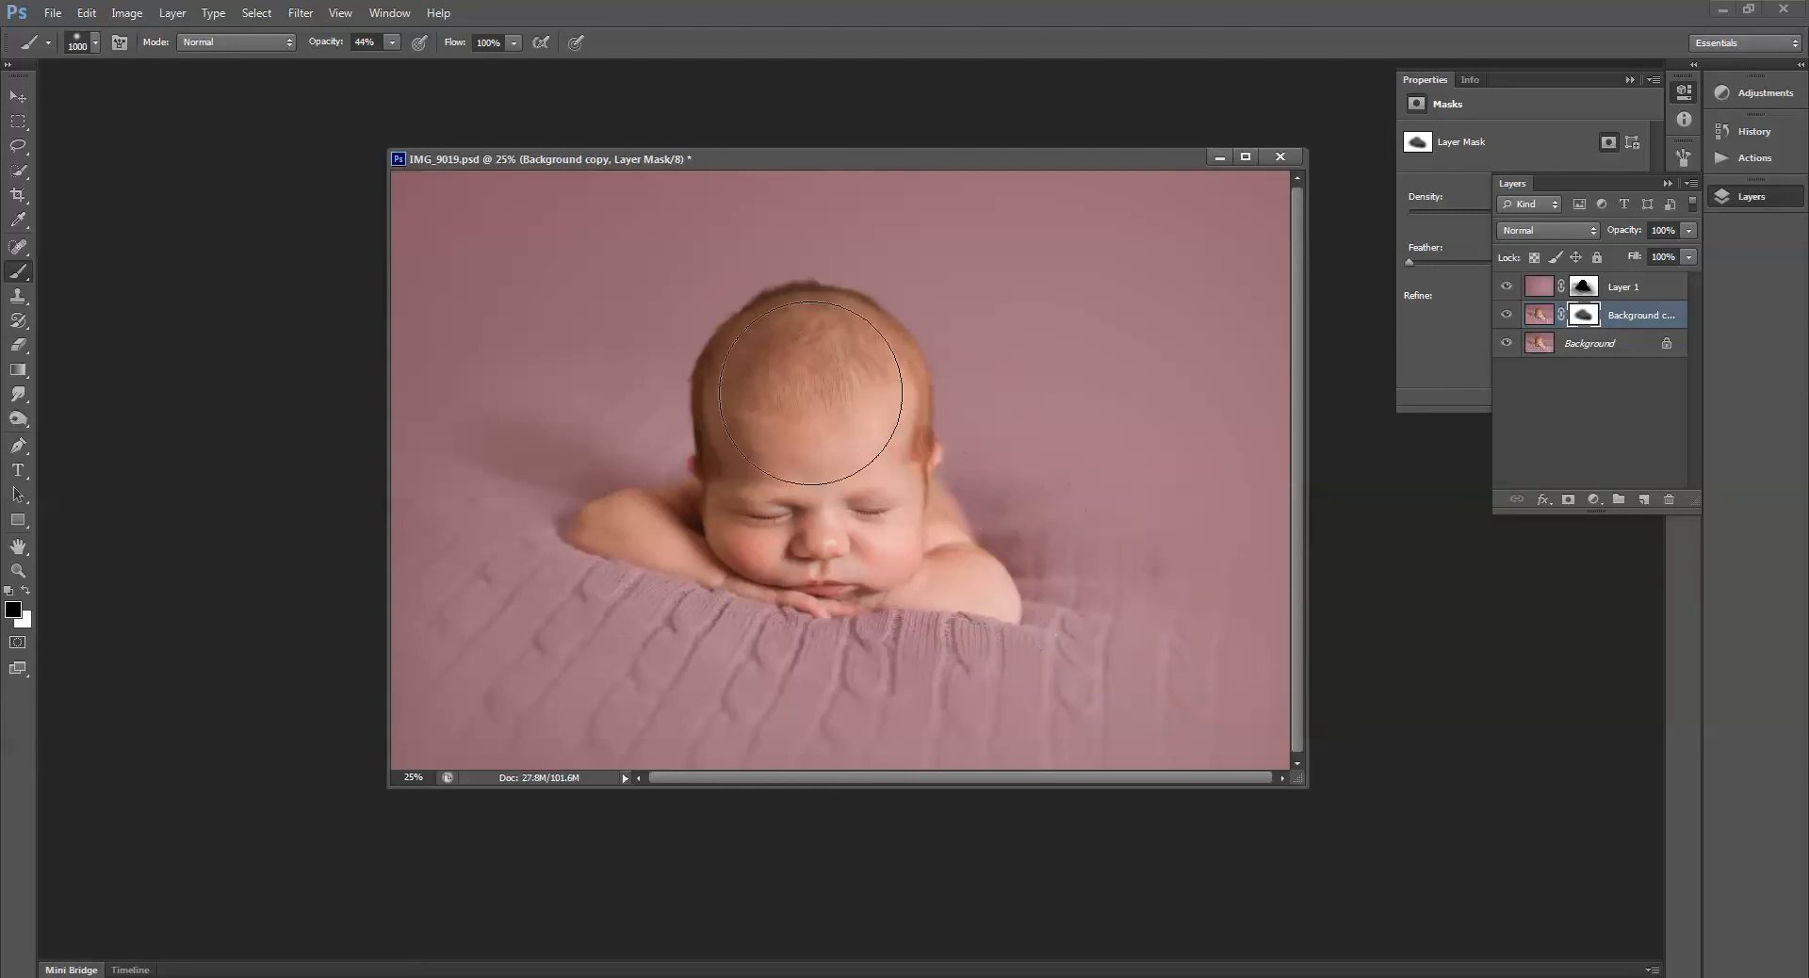